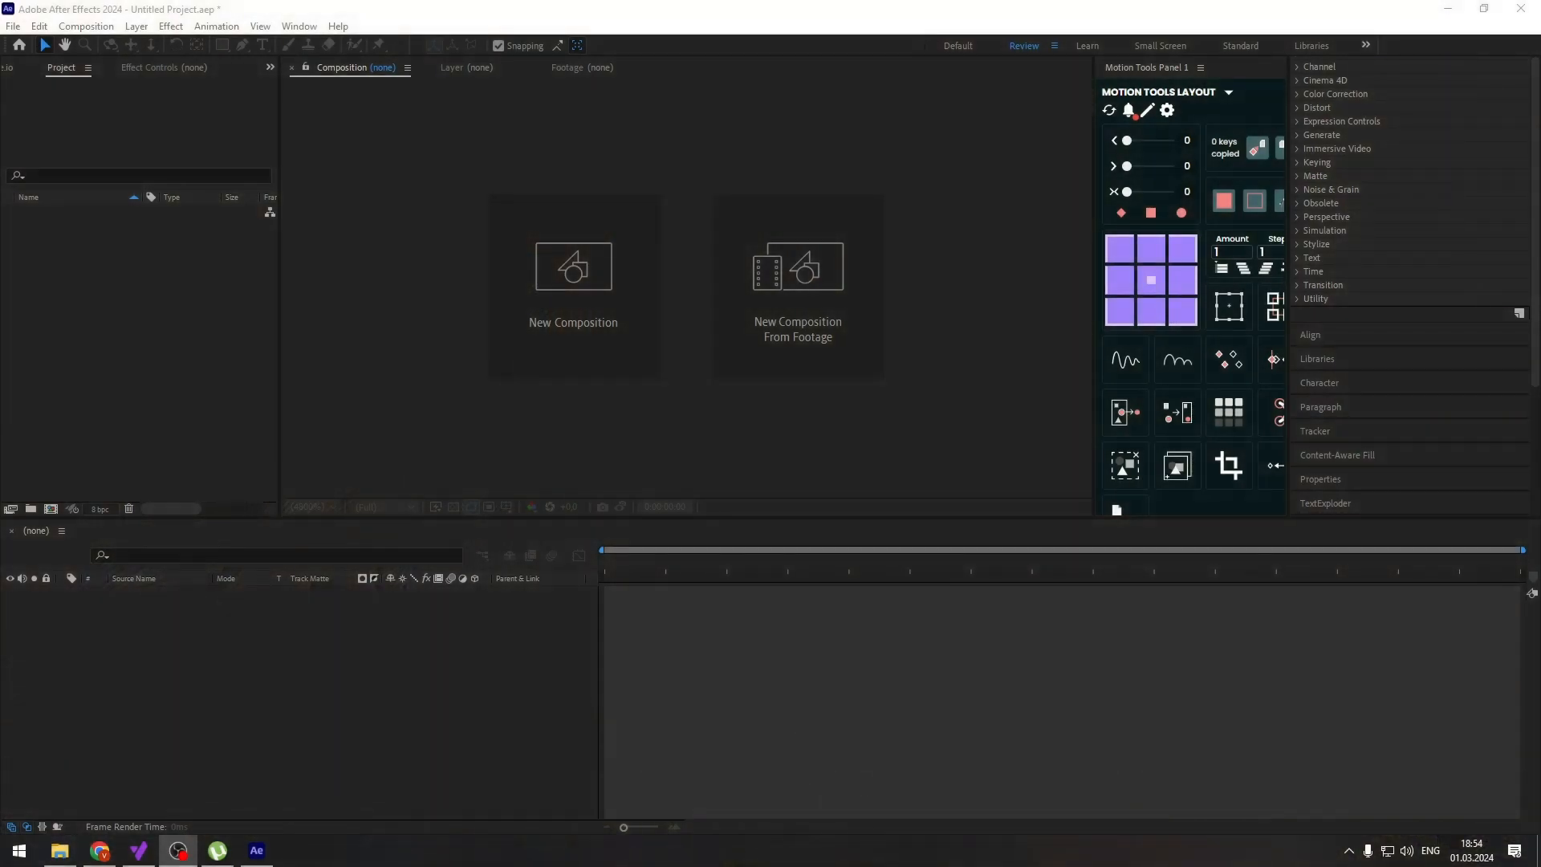
Import Bird.mp4, the shutter-sound MP3 and pngwing.com.png, and create a composition from Bird.mp4
left_click_drag(0, 397, 111, 359)
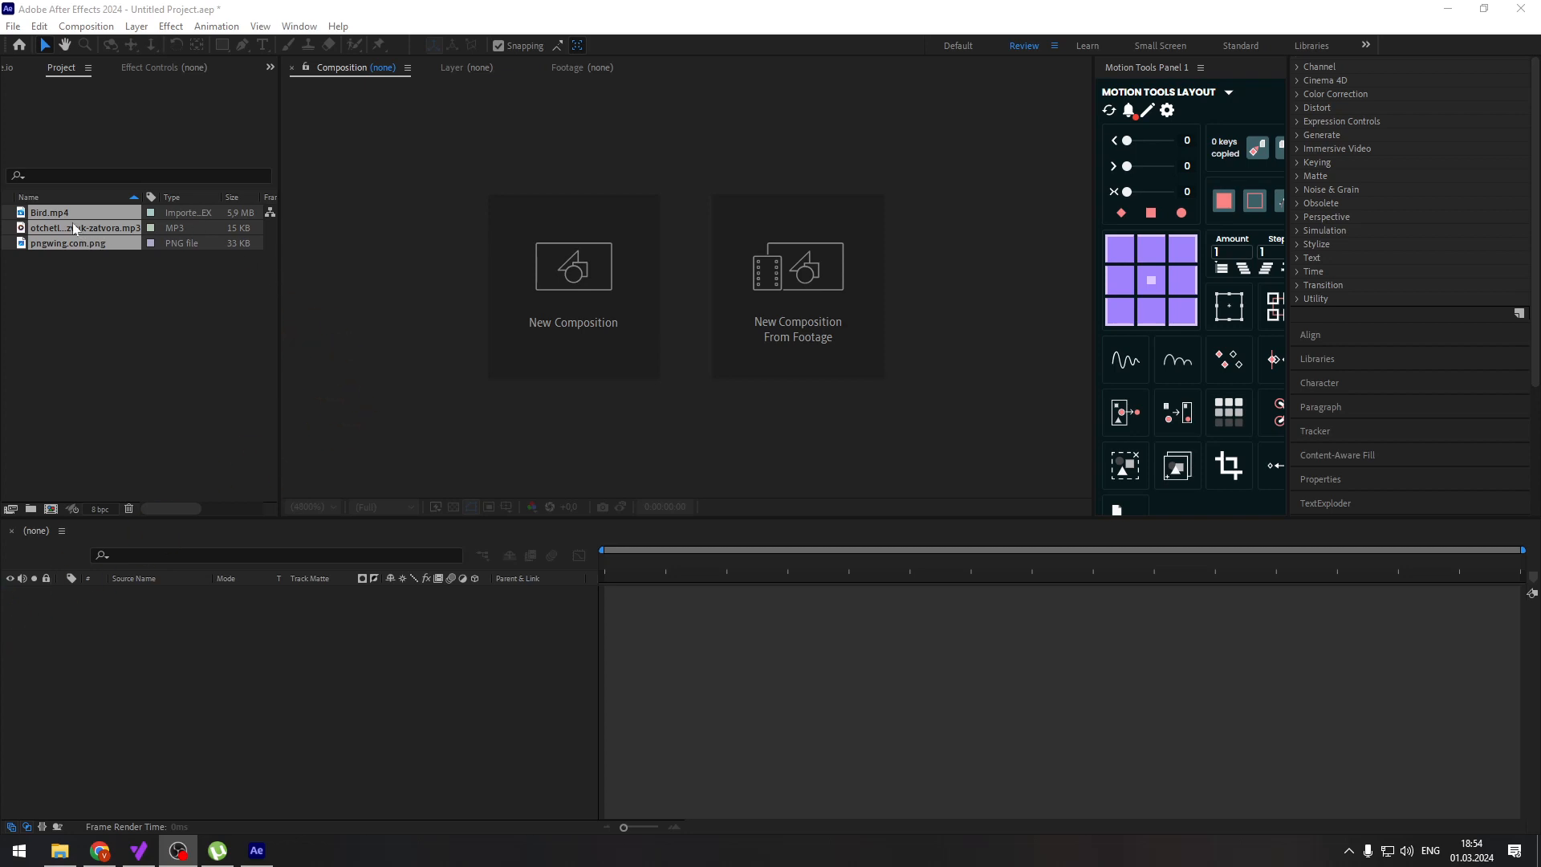
left_click(55, 278)
left_click_drag(76, 213, 52, 508)
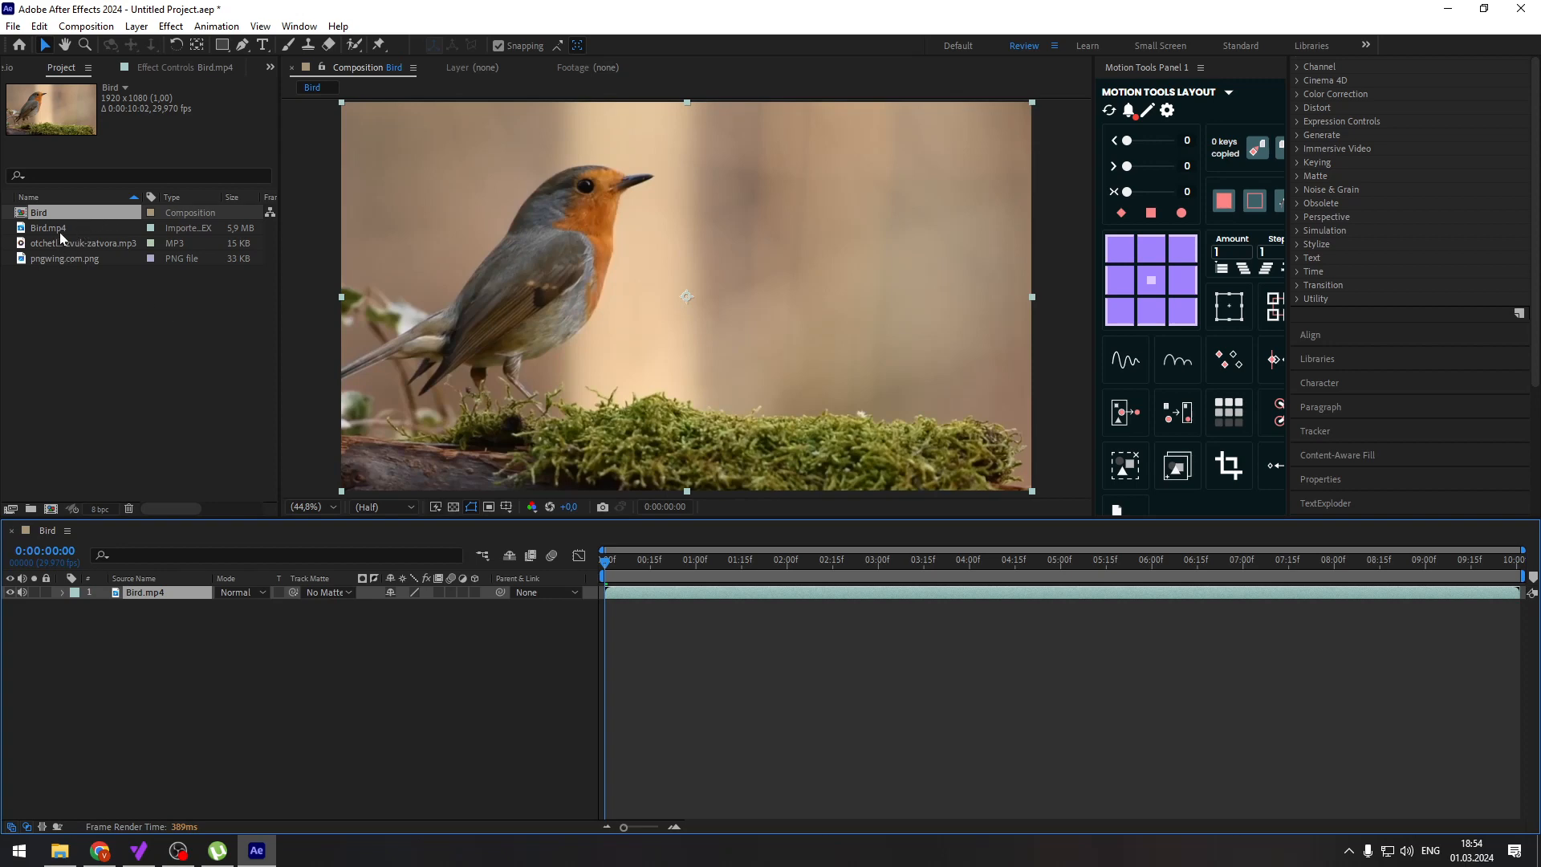
Duplicate the Bird.mp4 layer twice so the composition holds three copies of the clip
left_click_drag(61, 228, 114, 677)
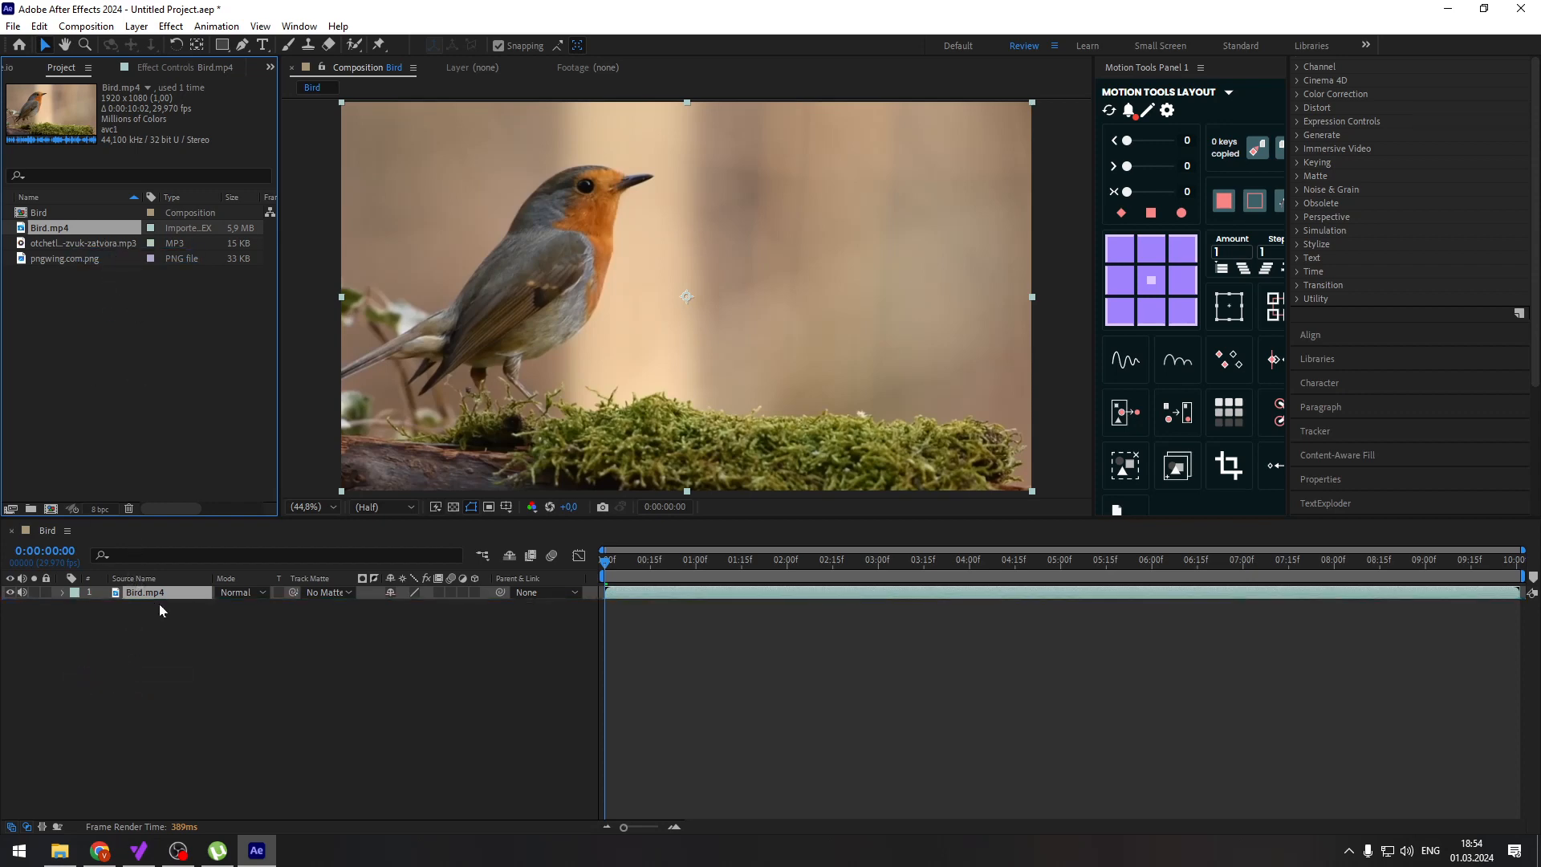
left_click(201, 592)
key("ctrl+d")
key("ctrl+d")
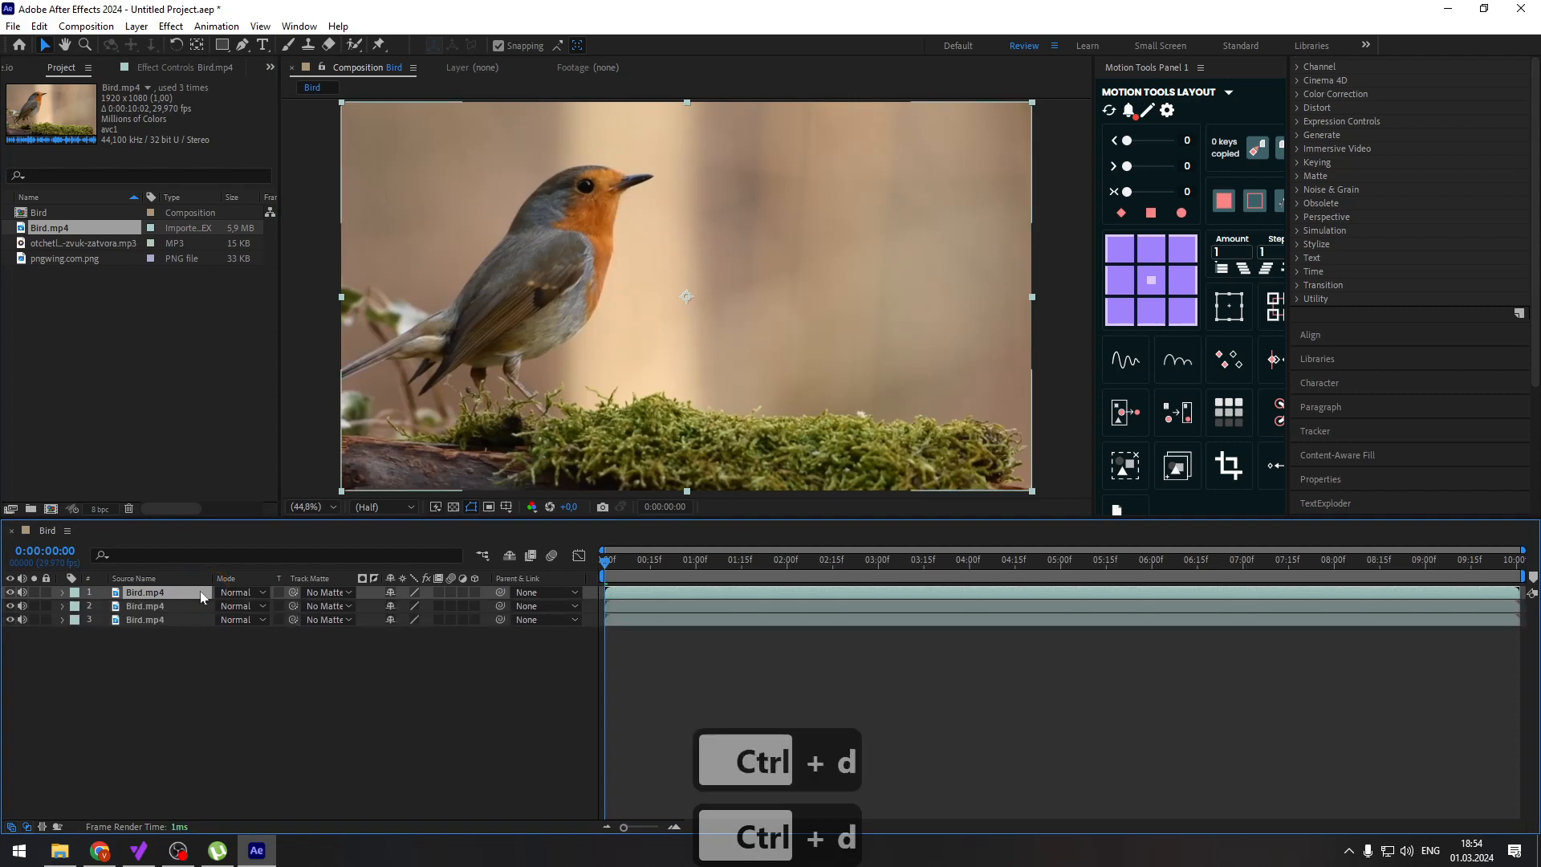
Trim the end of the lowest Bird.mp4 layer to 0:00:02:00
left_click_drag(614, 560, 791, 582)
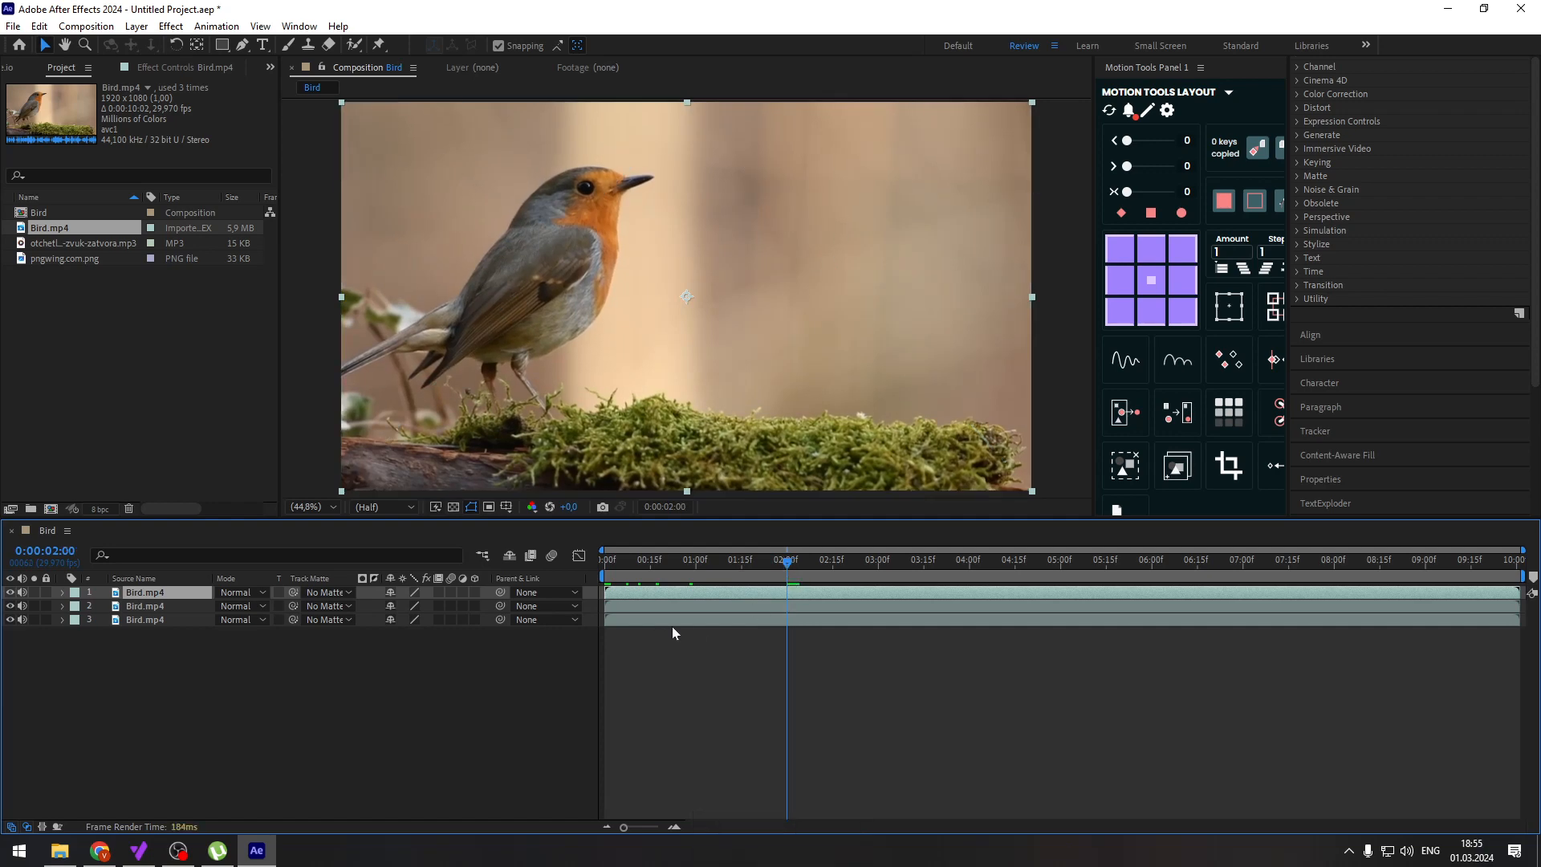
left_click(180, 624)
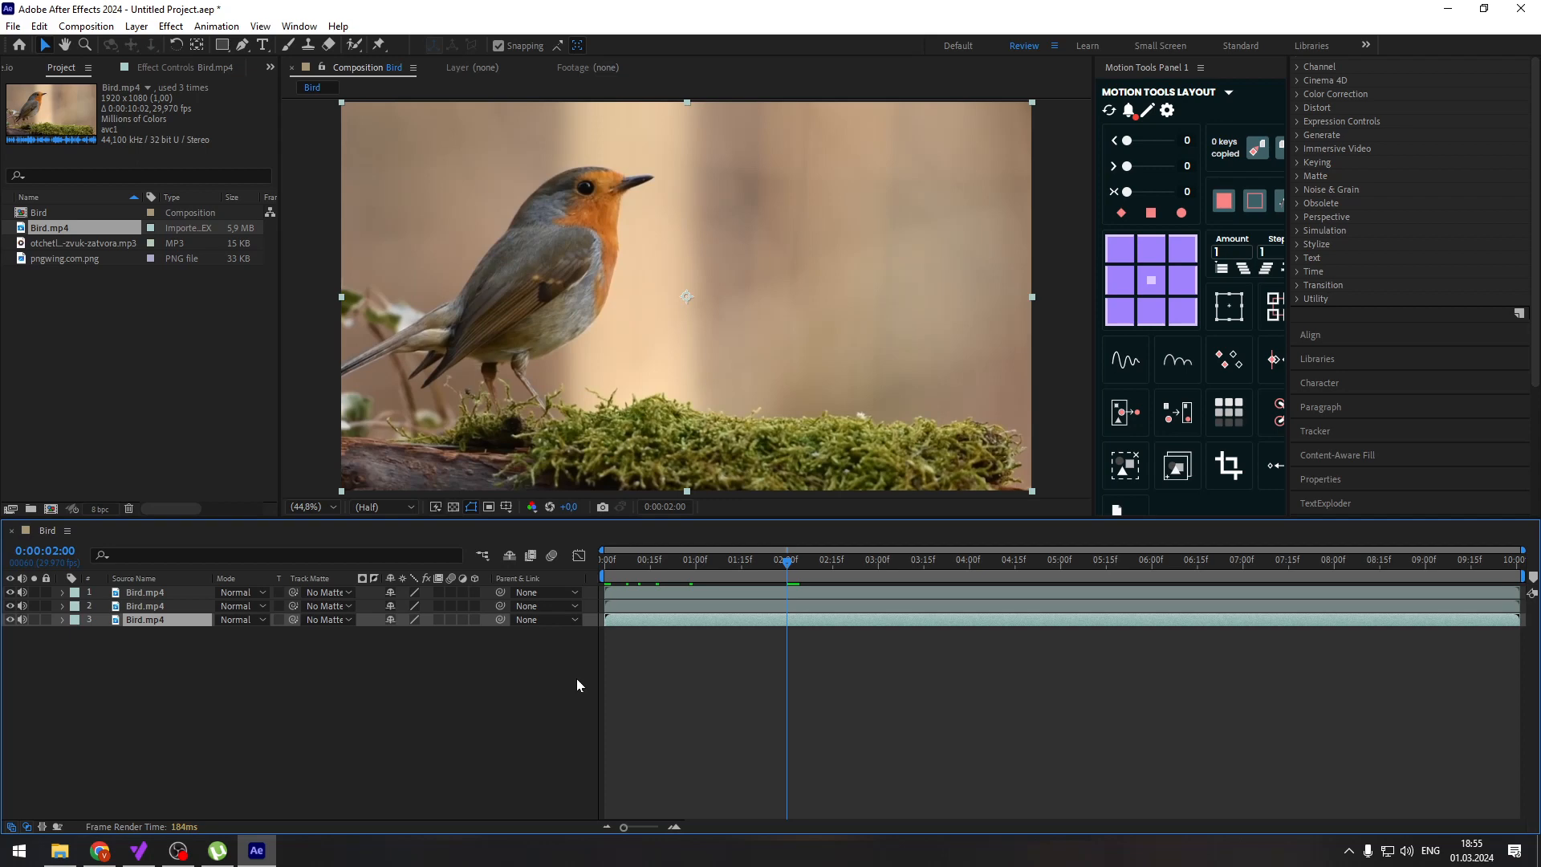
key("alt+bracketright")
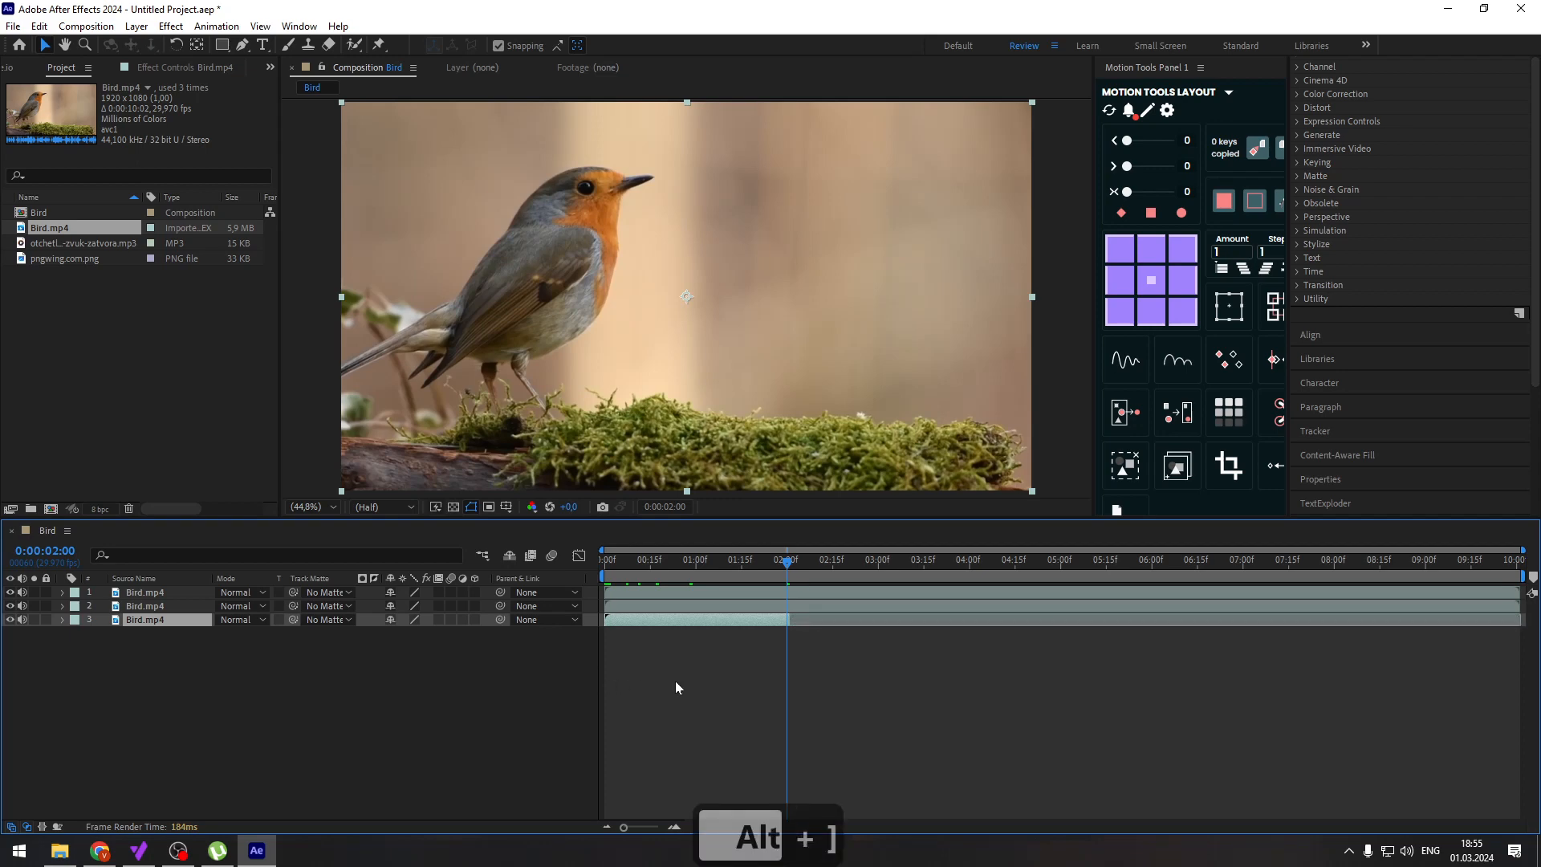
left_click(793, 622)
Trim the middle Bird.mp4 layer to a single frame, from 0:00:02:00 to 0:00:02:01
left_click(185, 606)
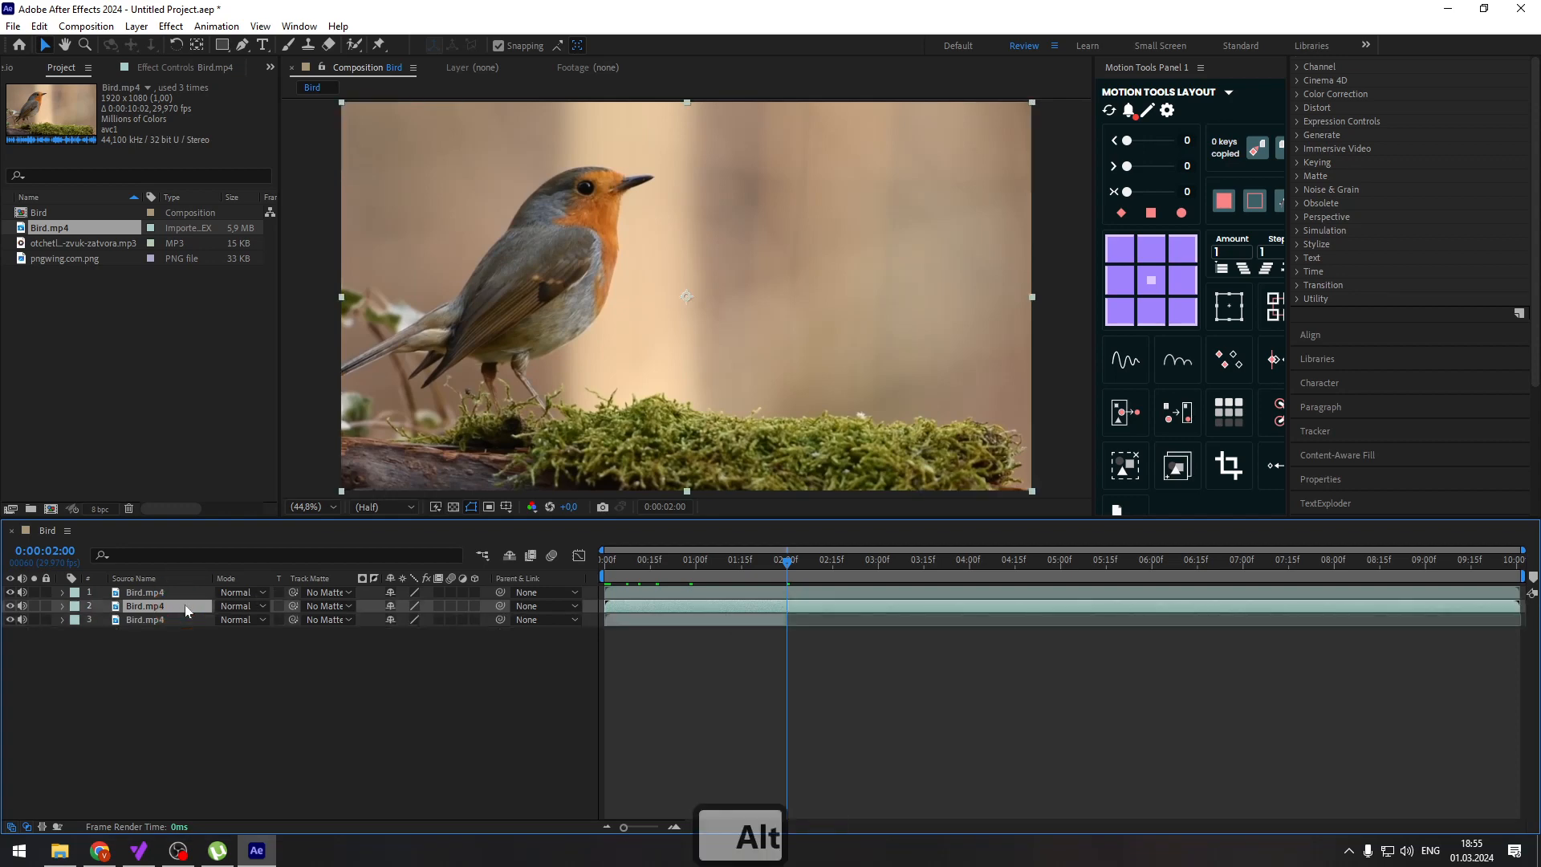
key("alt+bracketleft")
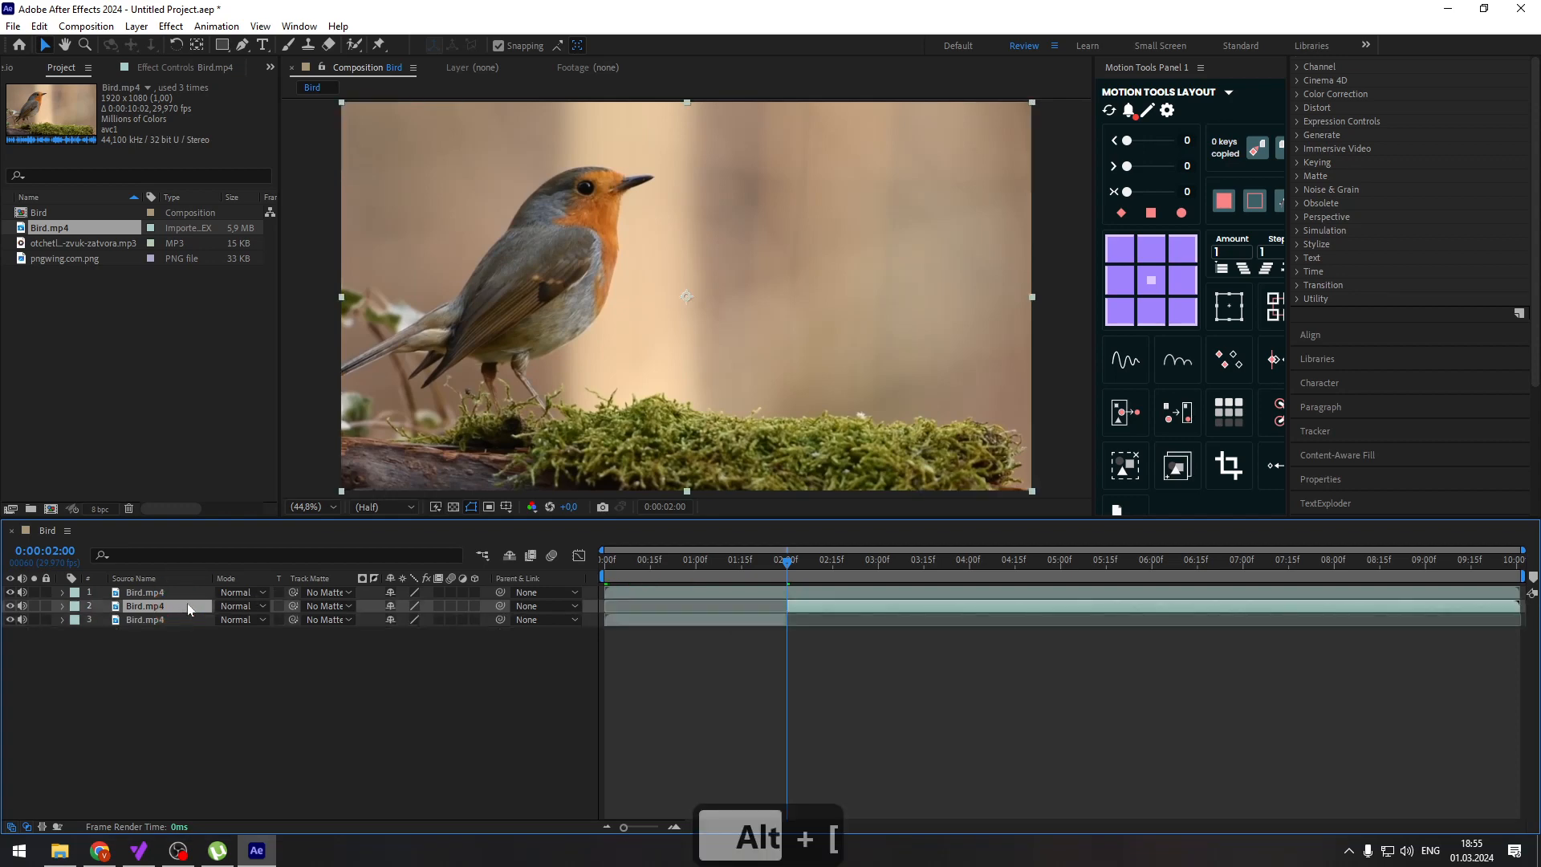
key("Page_Down")
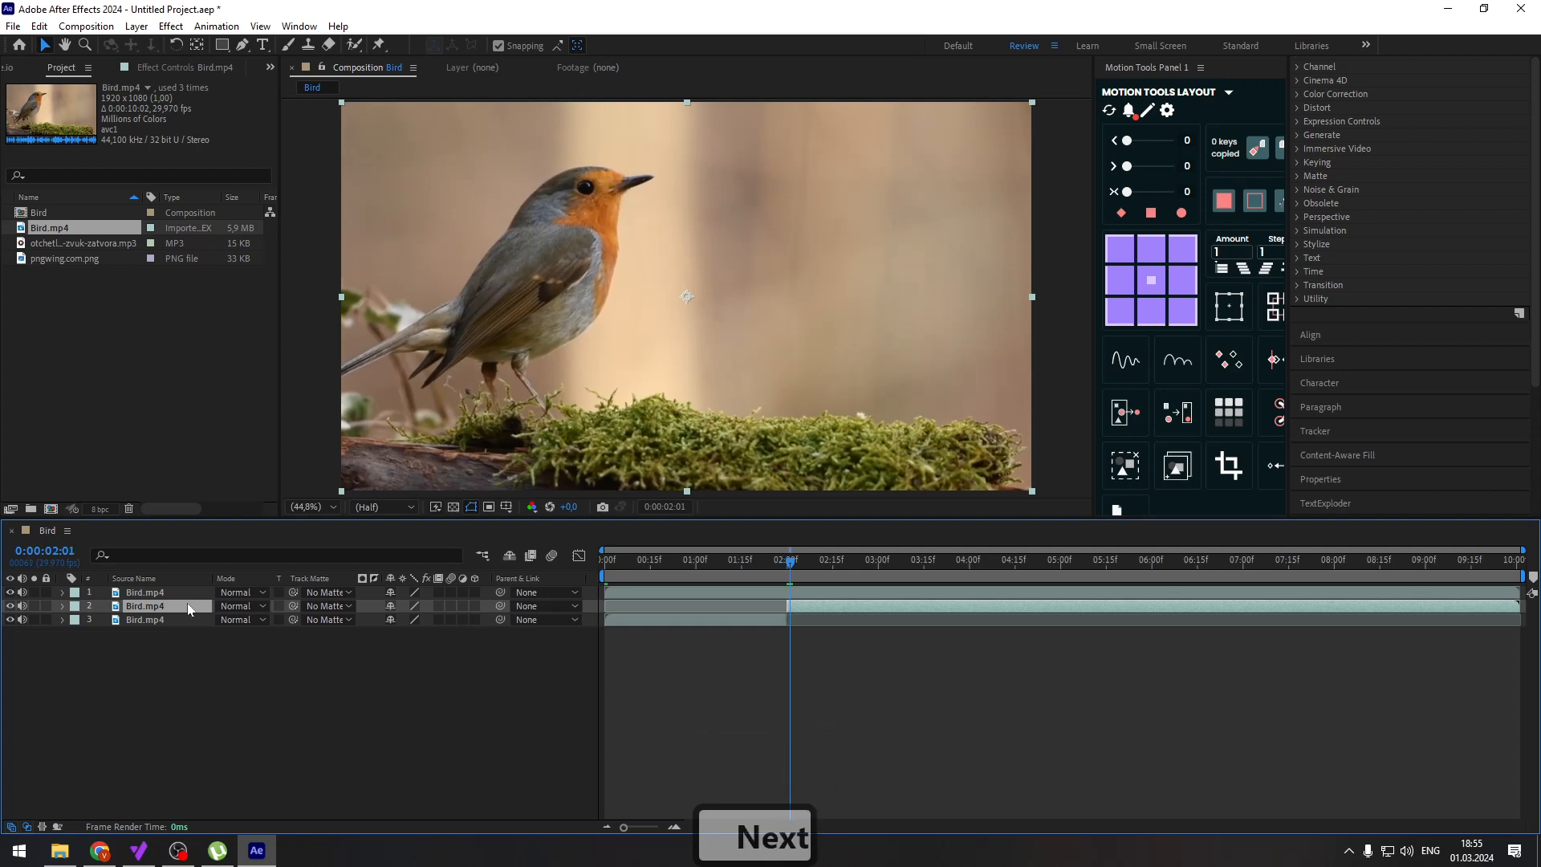
key("alt+bracketright")
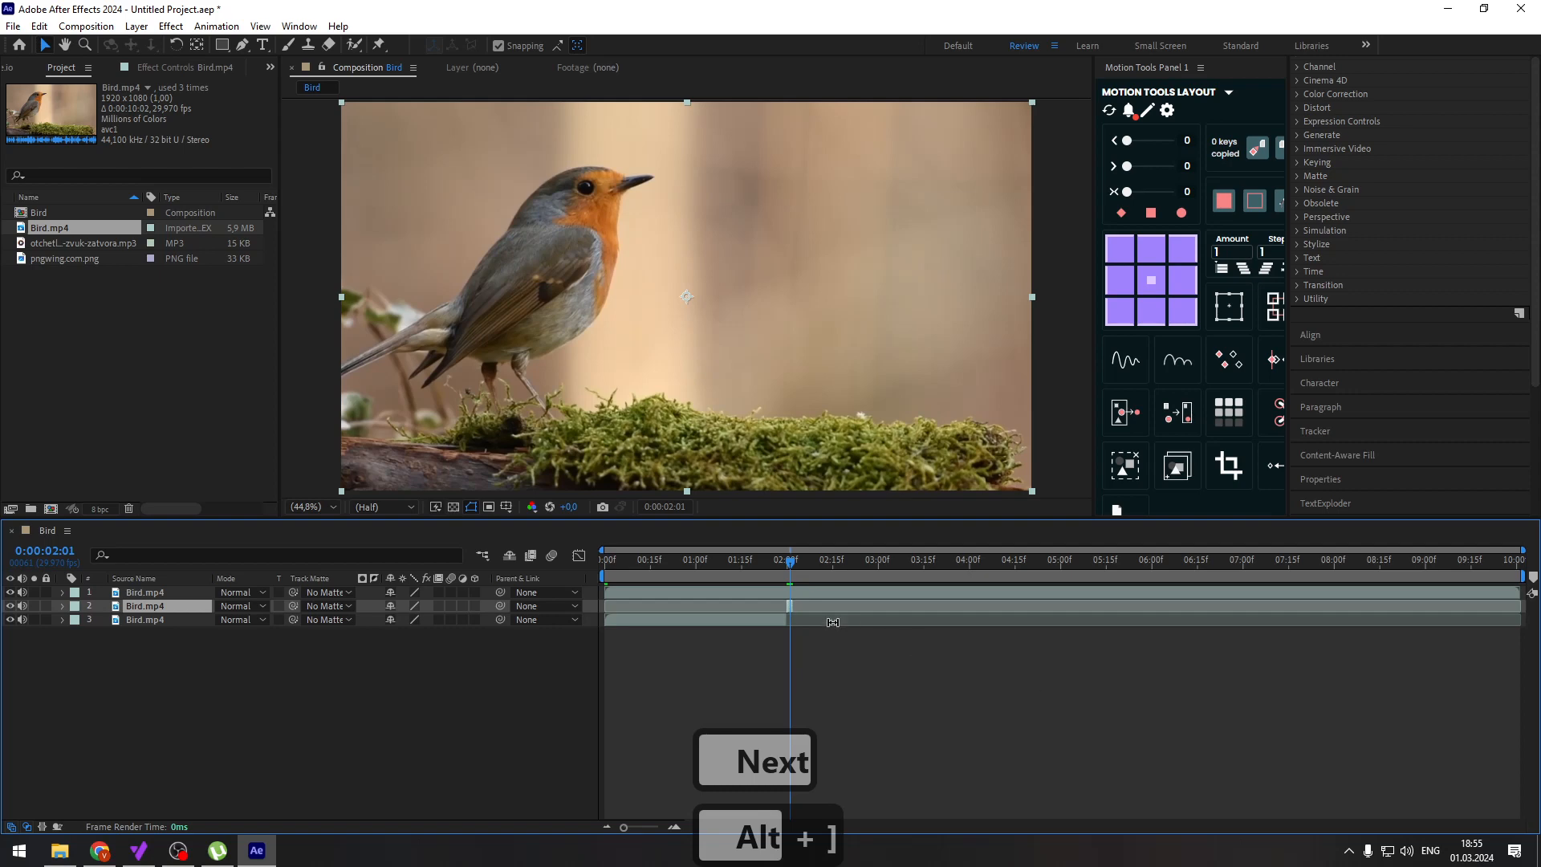
left_click_drag(796, 610, 791, 610)
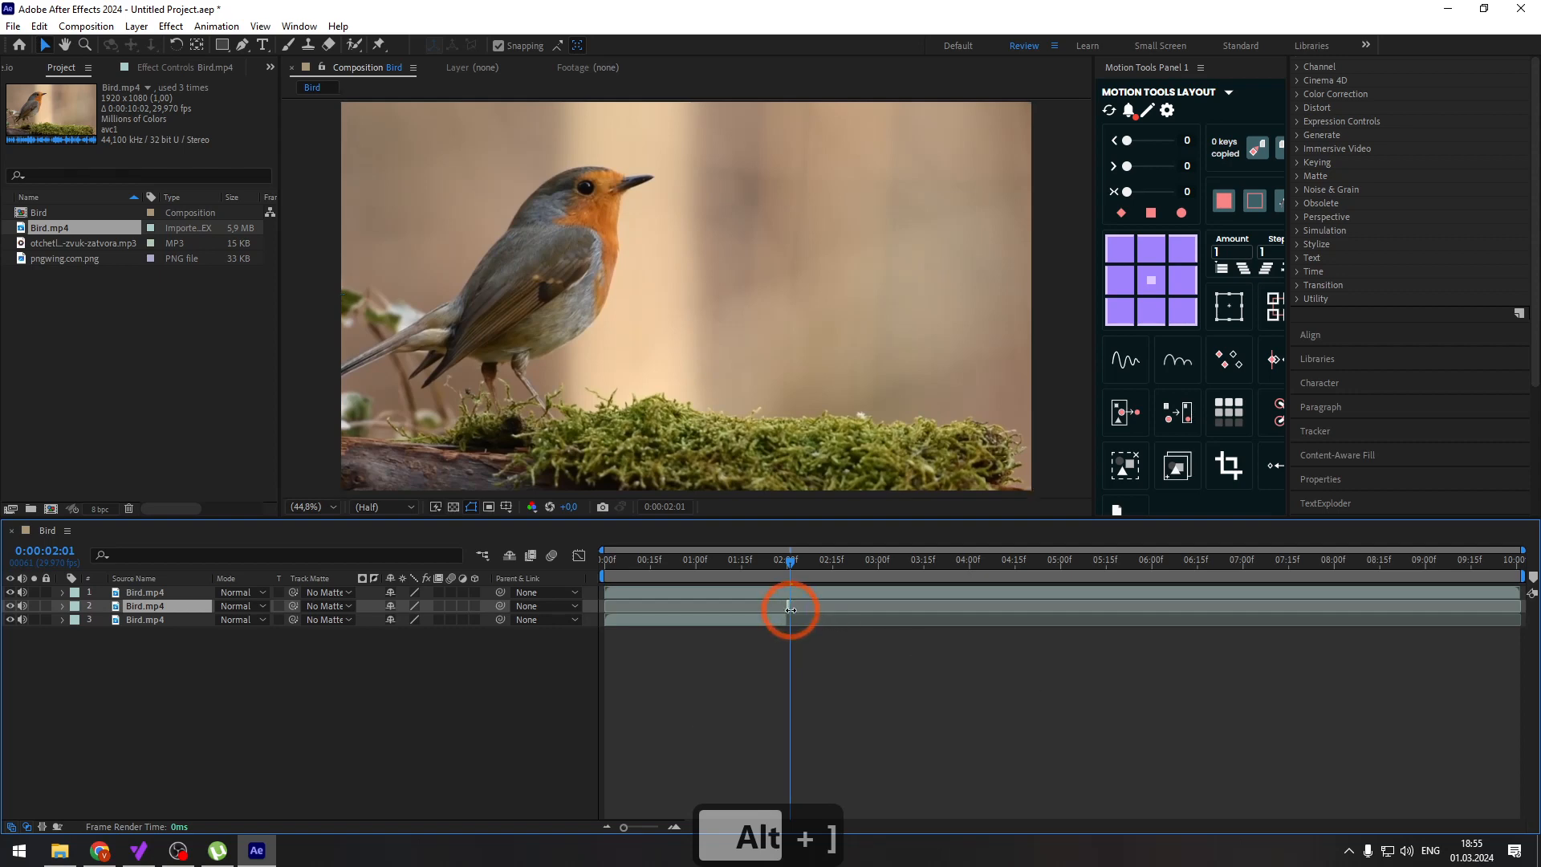
Trim the start of the uppermost Bird.mp4 layer to 0:00:02:01, directly after the one-frame clip
left_click(160, 592)
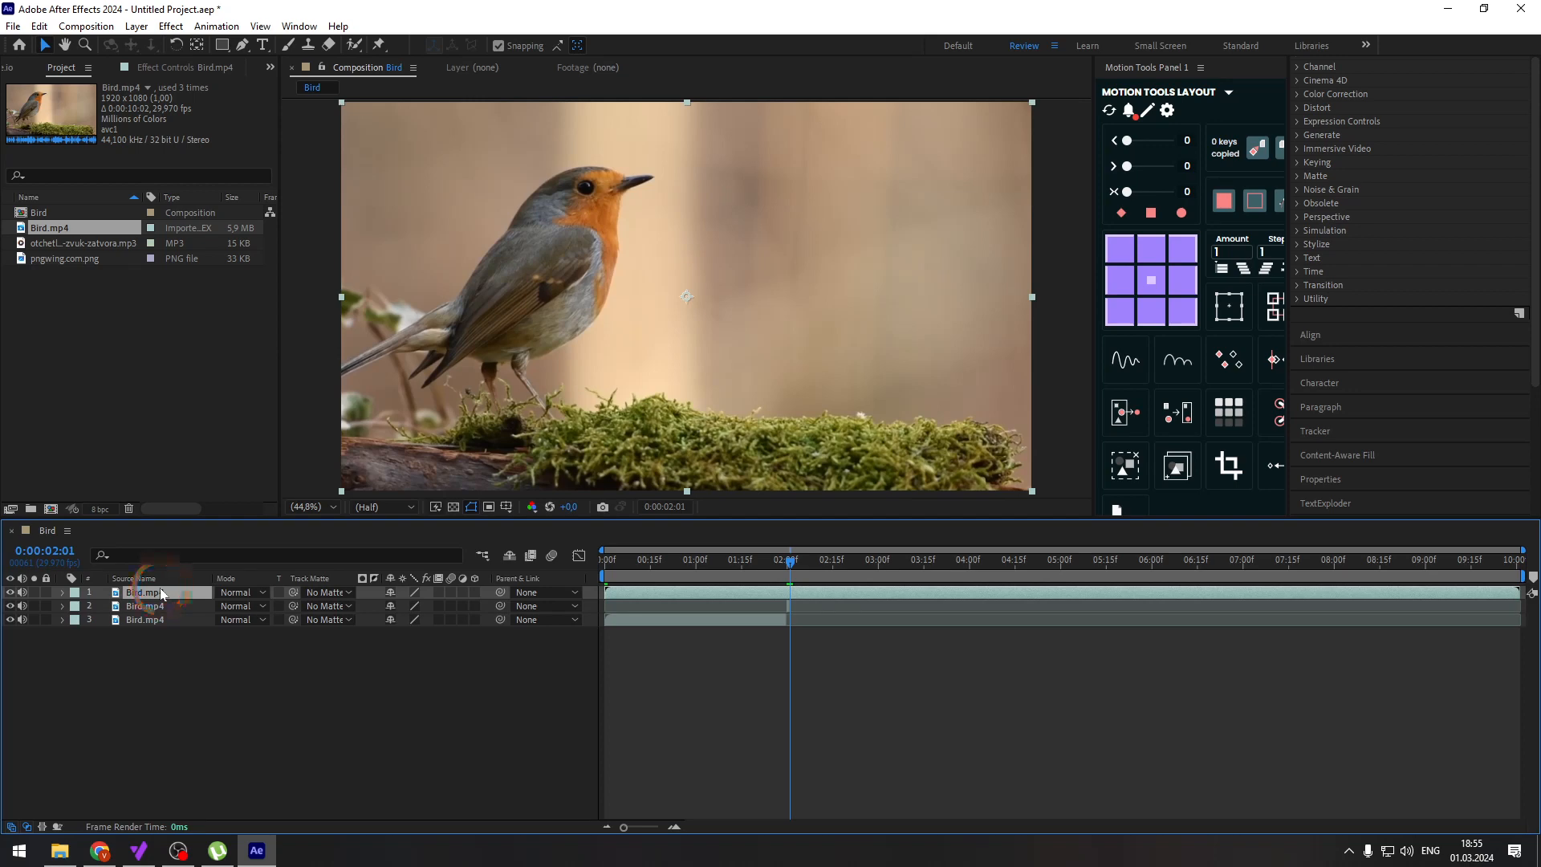
key("alt")
key("alt+bracketleft")
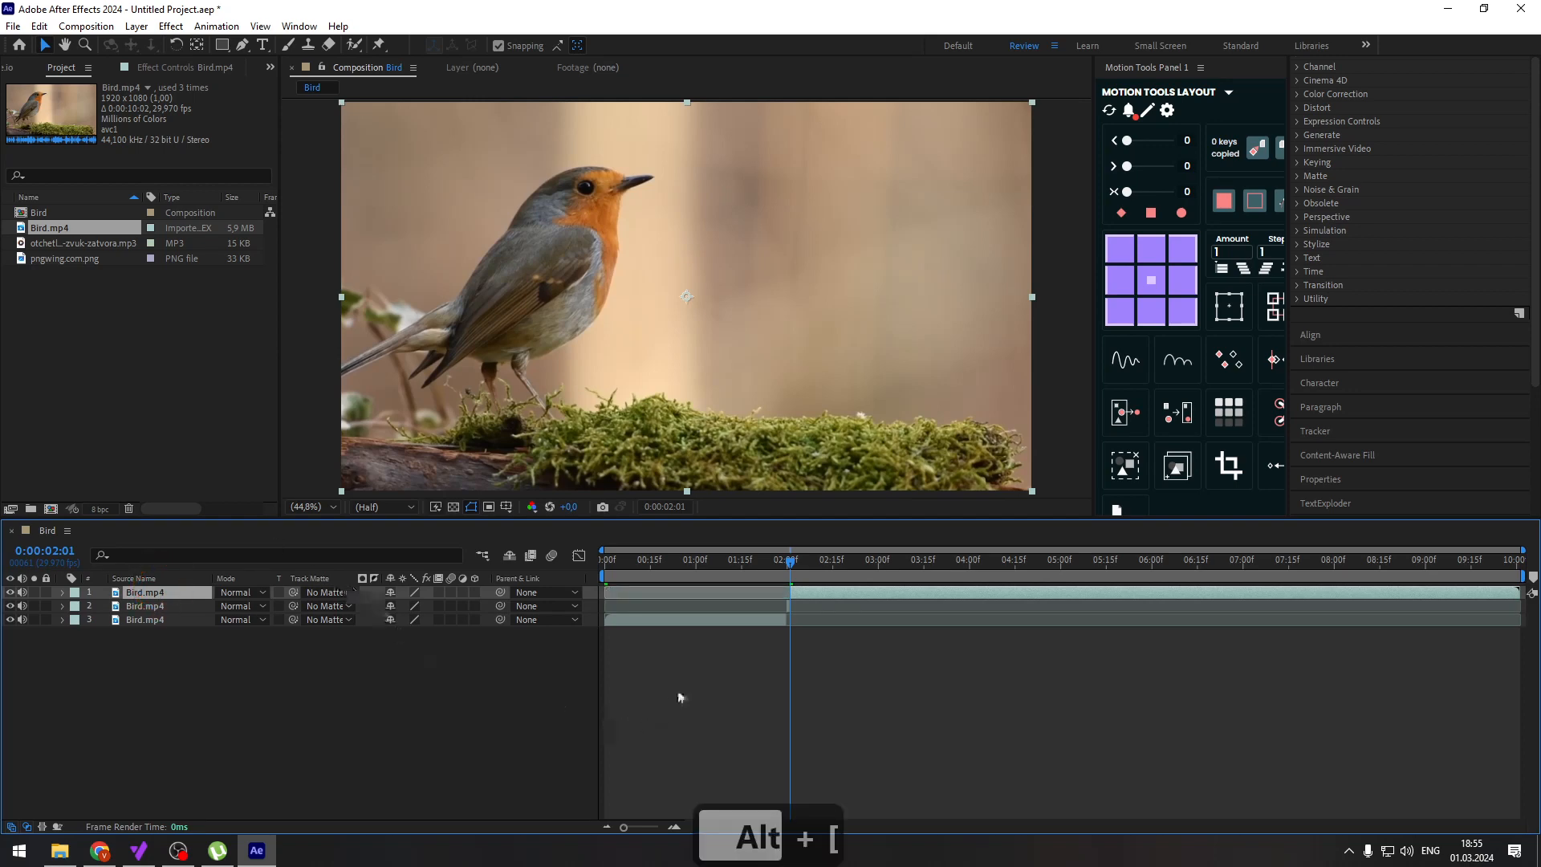
scroll(787, 626, "up", 5)
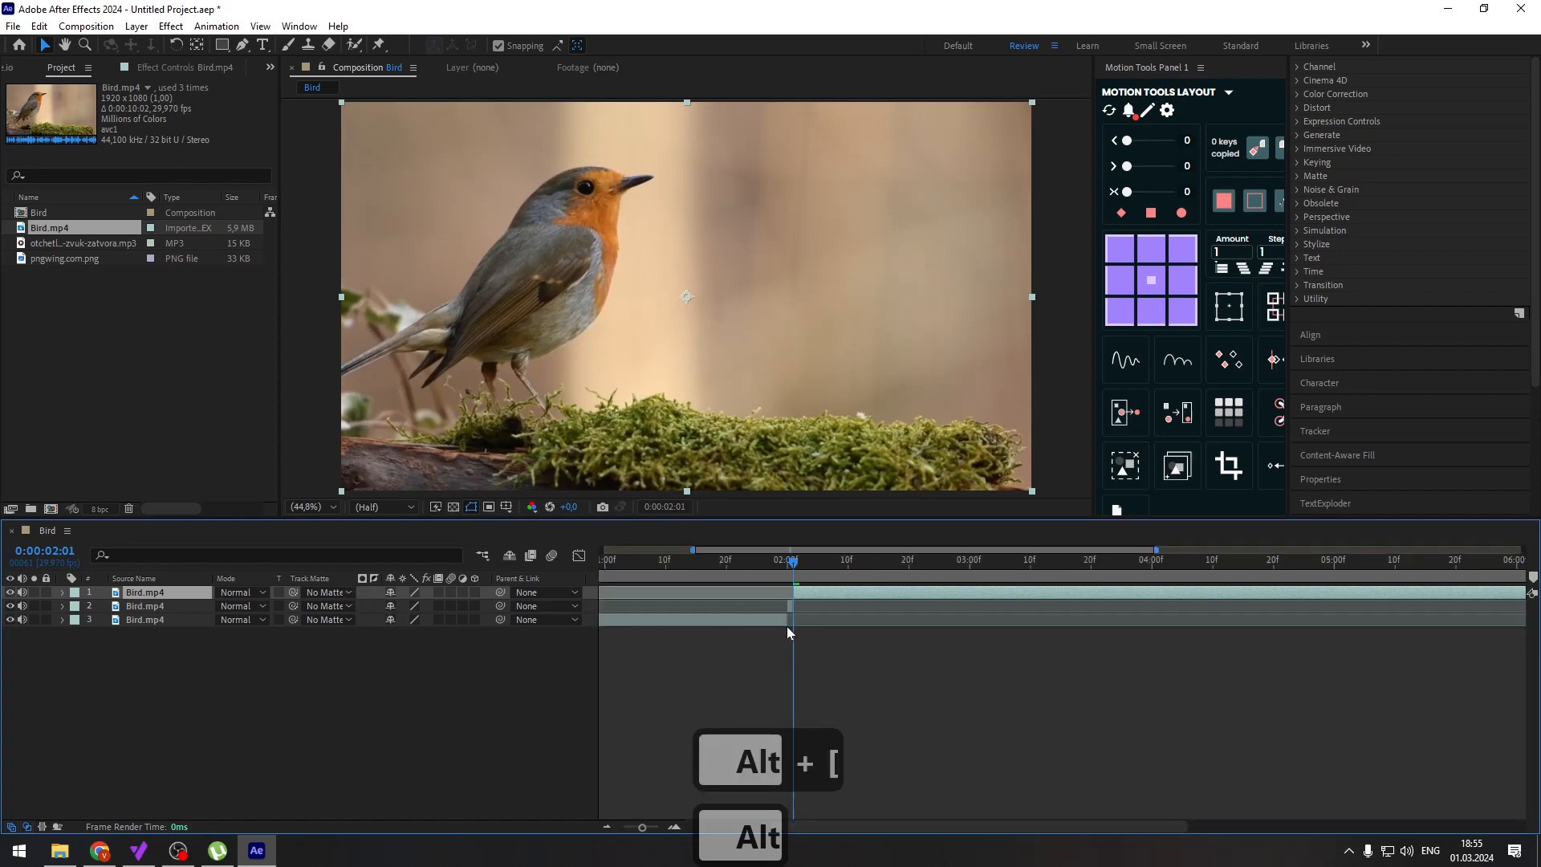
scroll(787, 628, "up", 3)
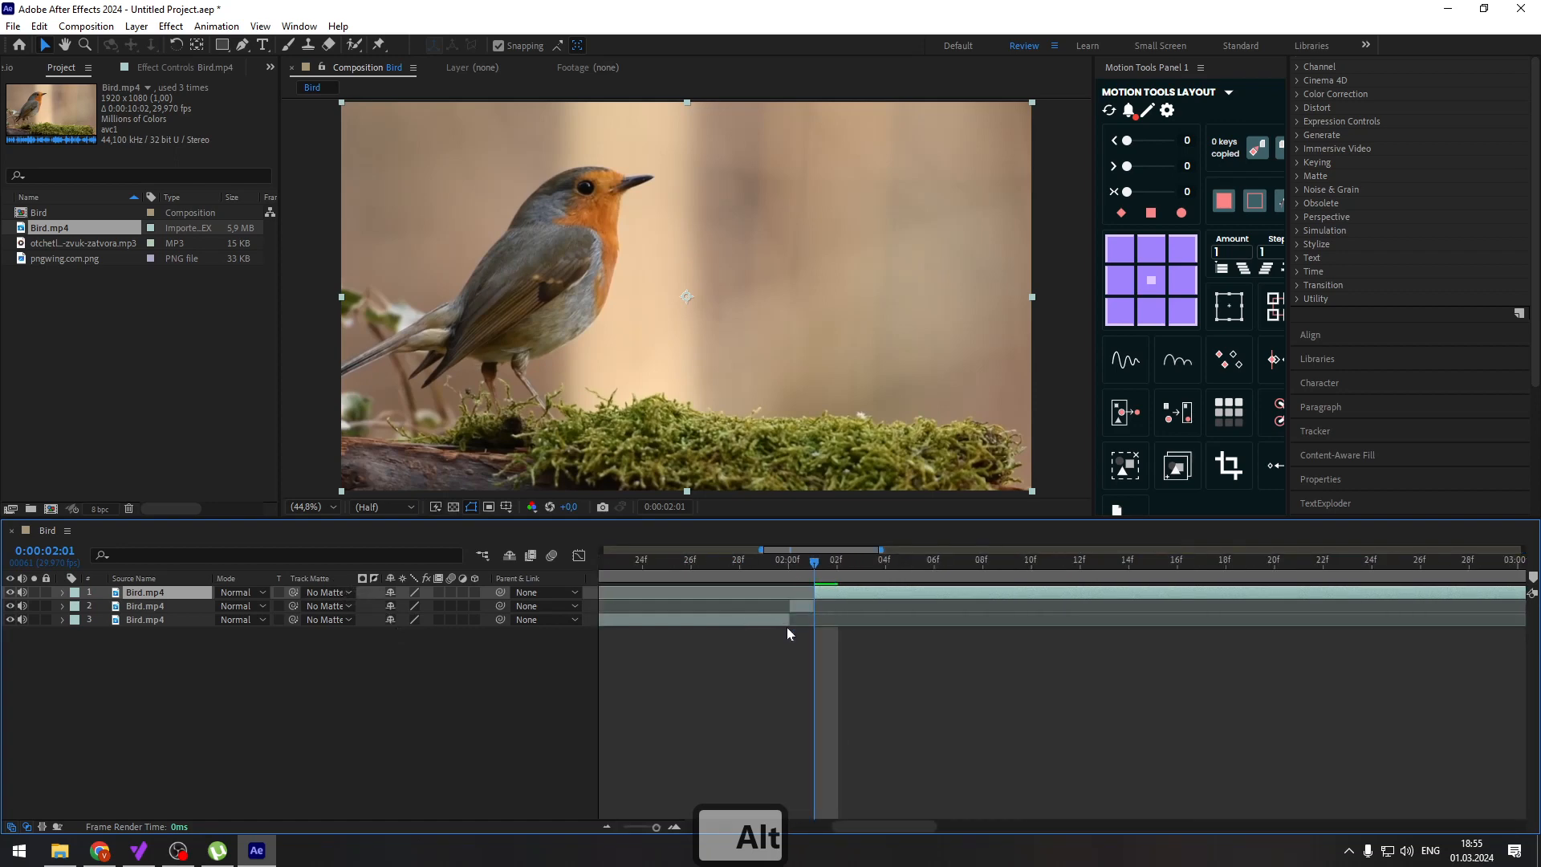
scroll(787, 628, "up", 2)
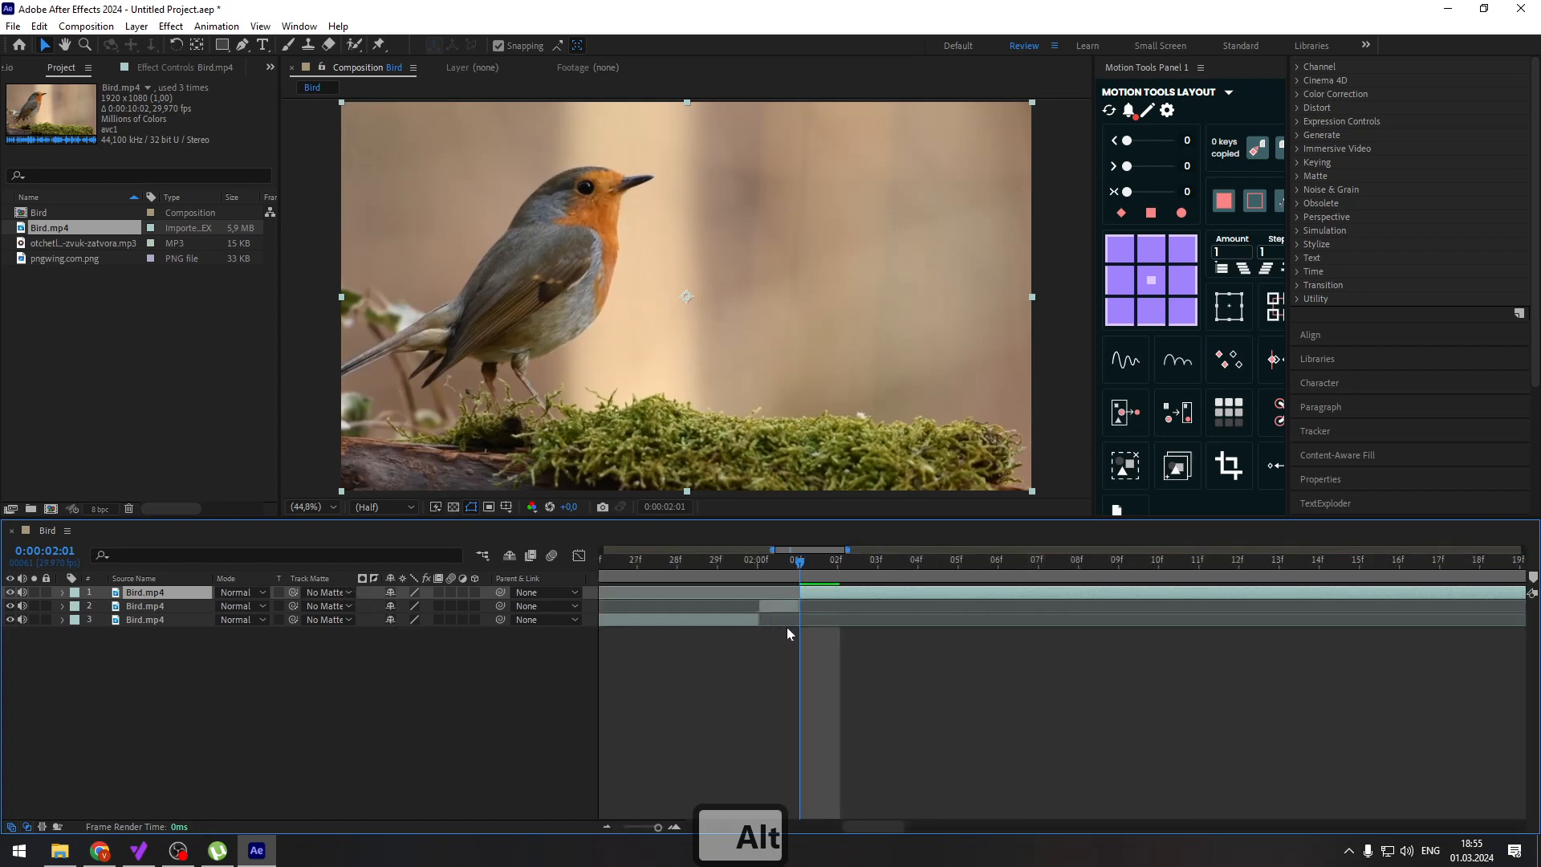
Pre-compose the one-frame middle layer as "Stop", leaving all attributes in the Bird composition
left_click(168, 609)
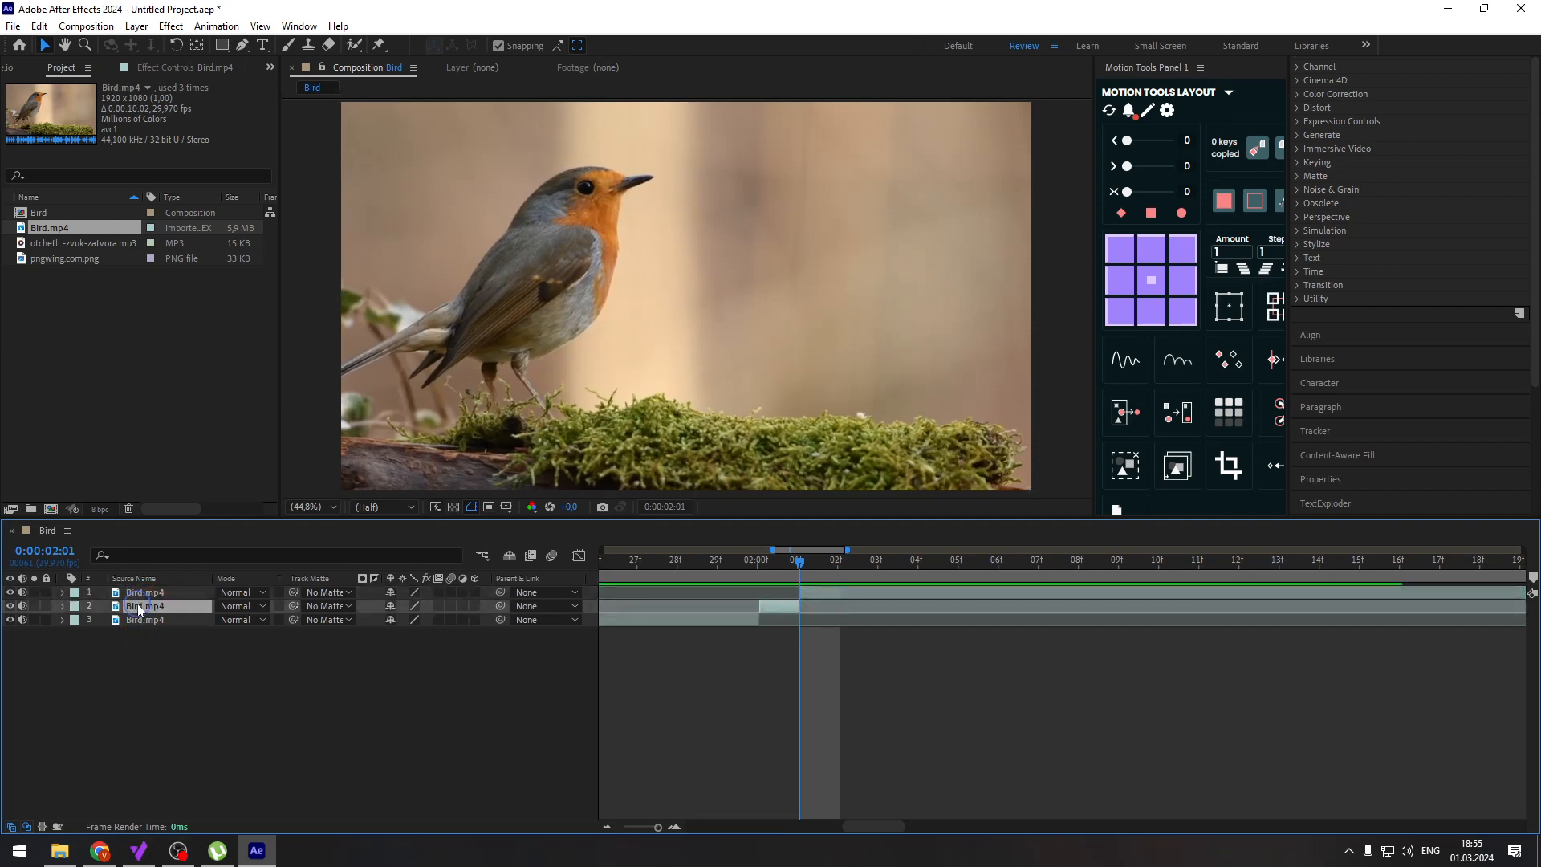
right_click(140, 608)
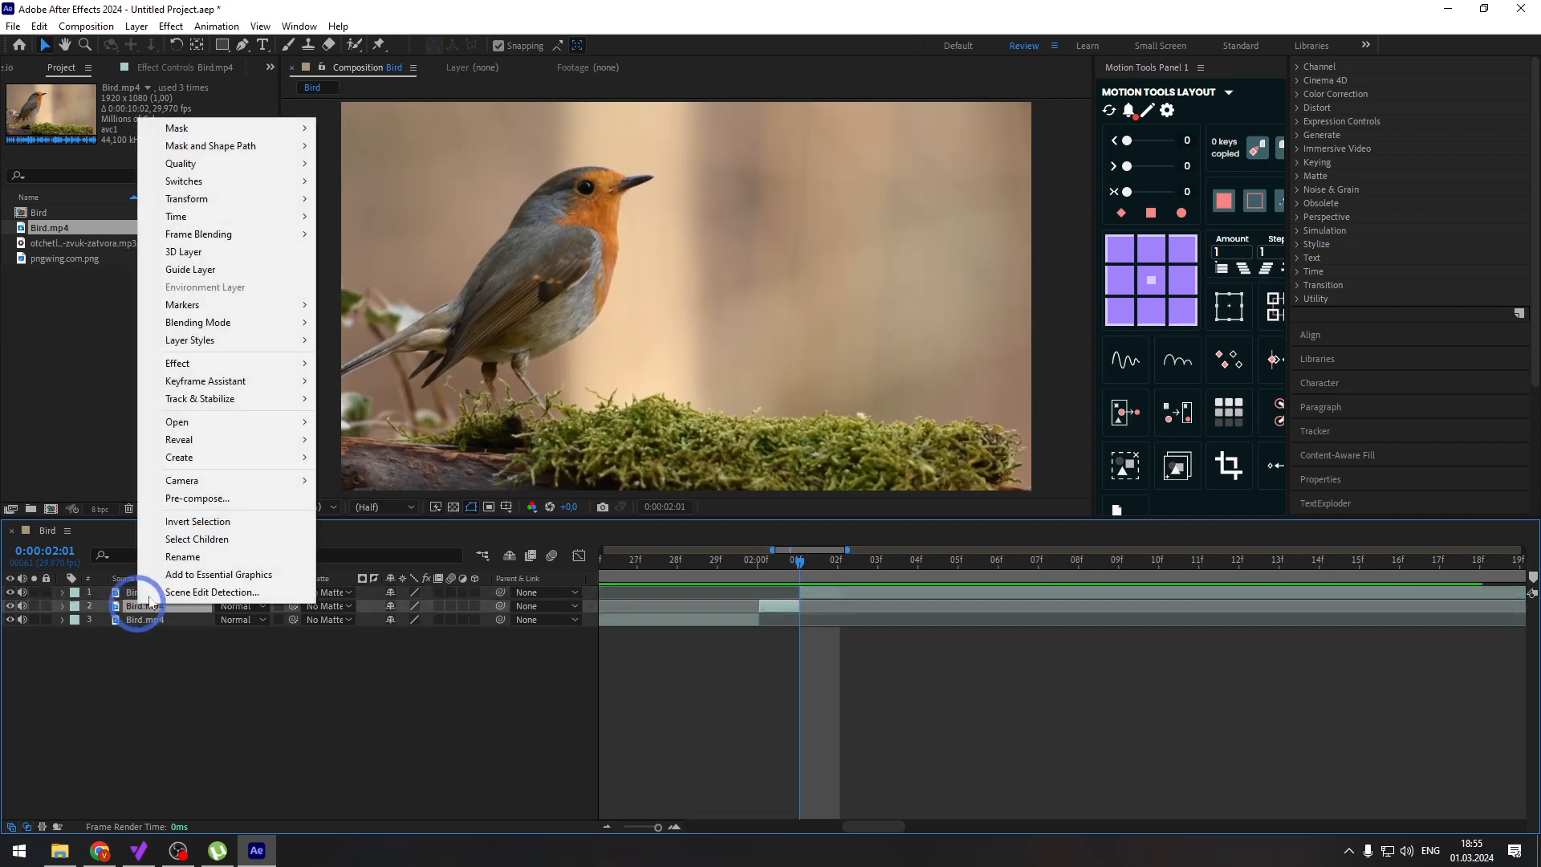
left_click(215, 504)
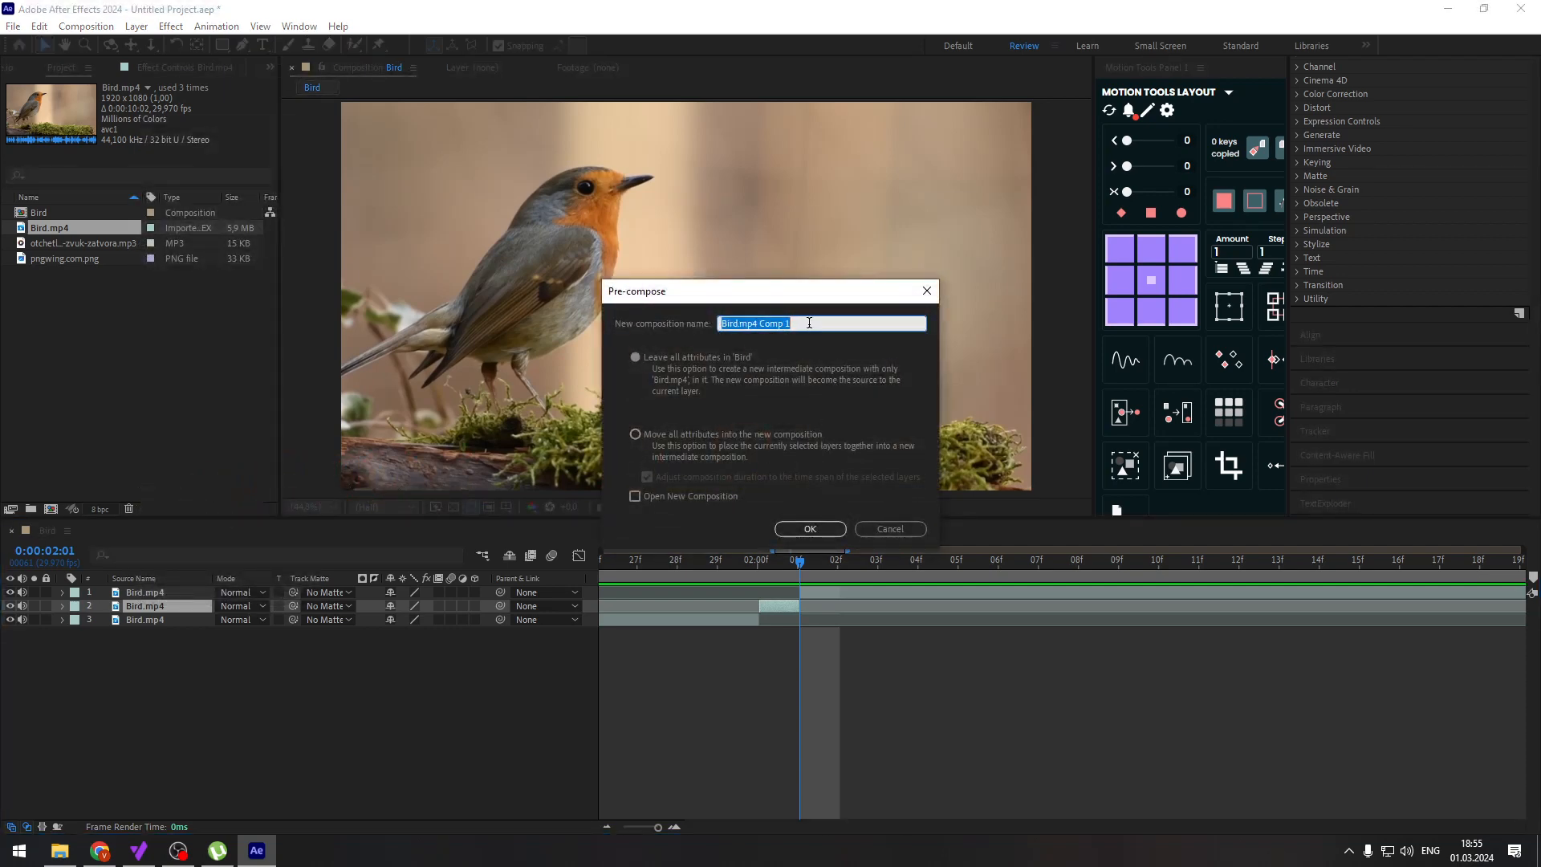
type("Stop")
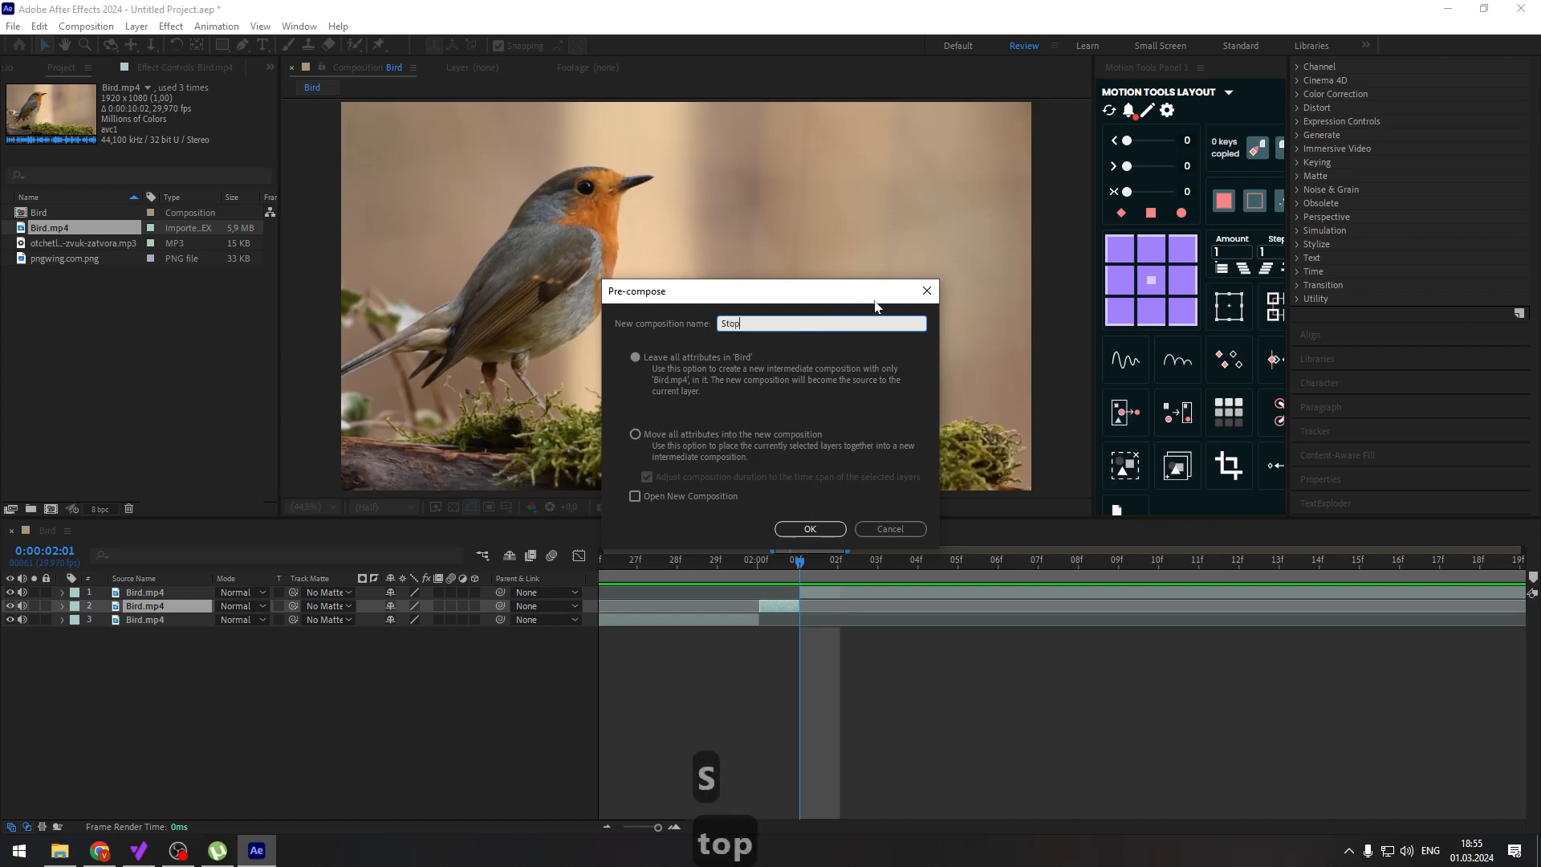
left_click(808, 529)
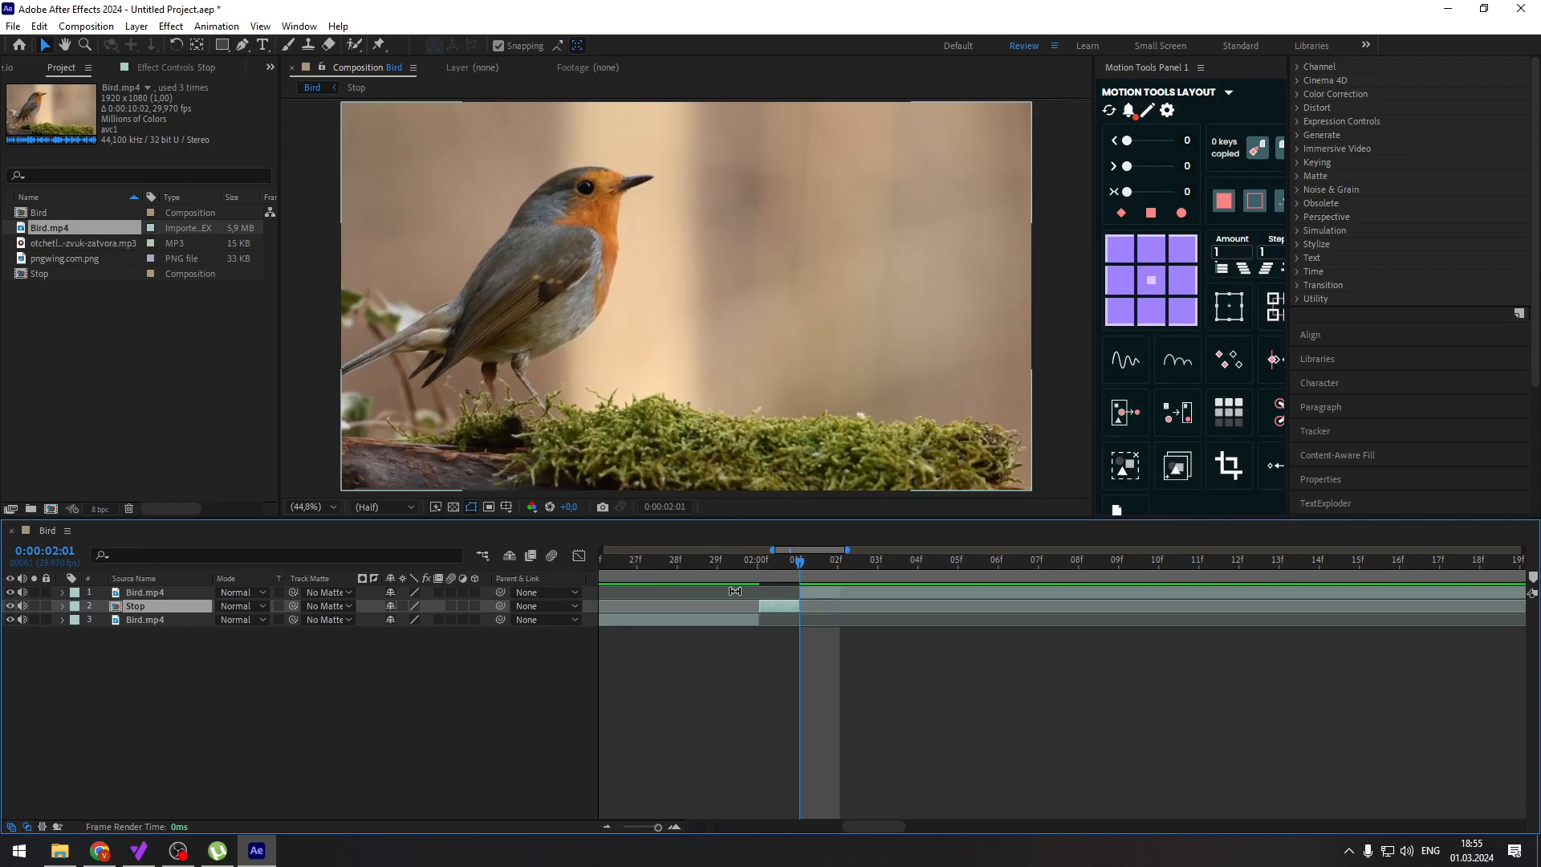
Try to apply Freeze Frame to the Stop layer at 0:00:02:01
right_click(778, 606)
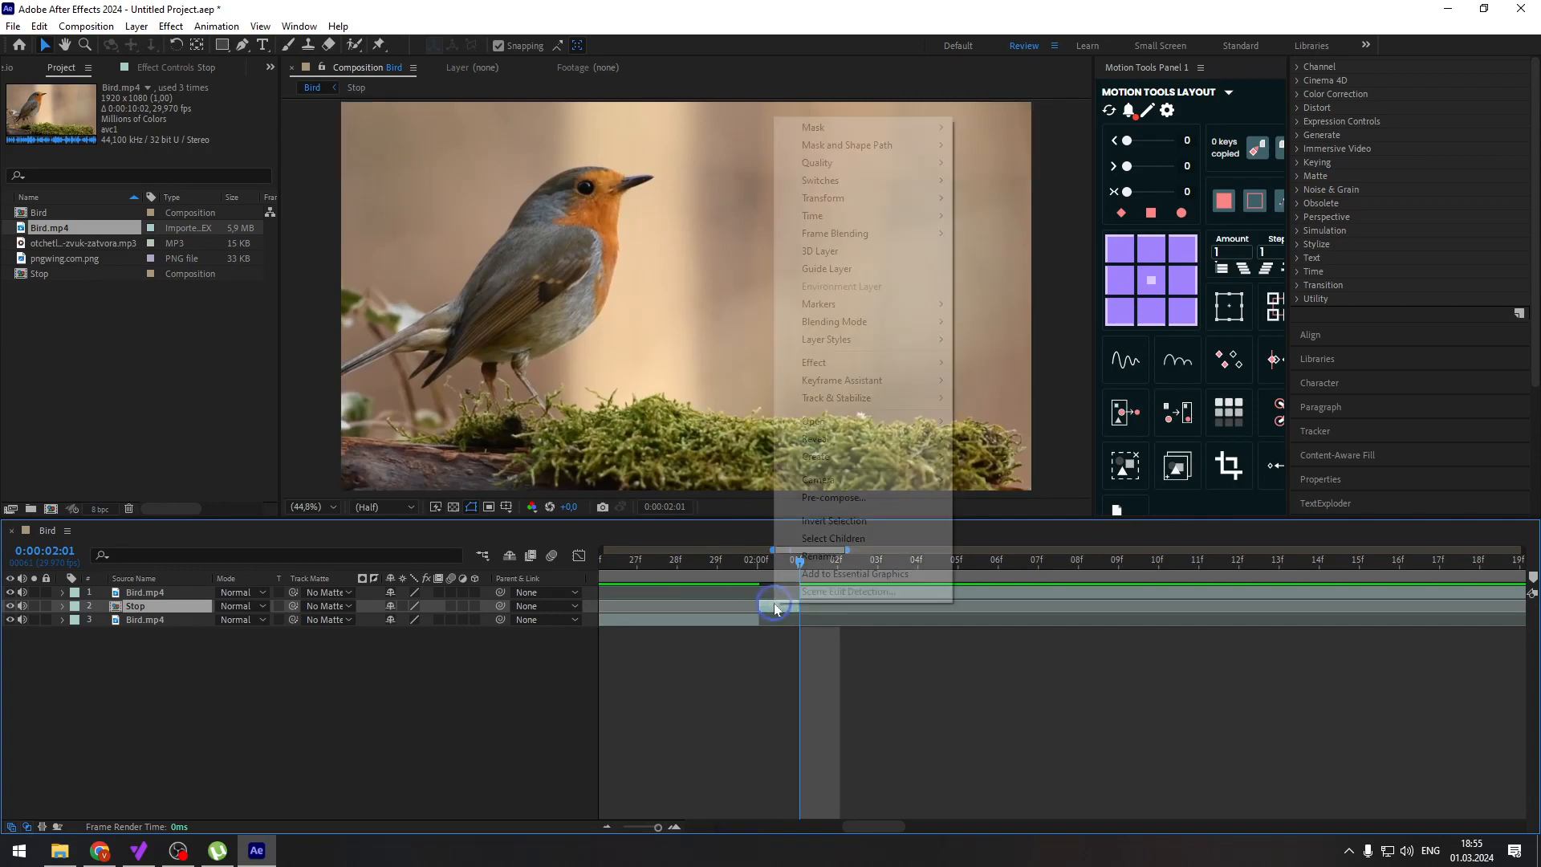
mouse_move(900, 226)
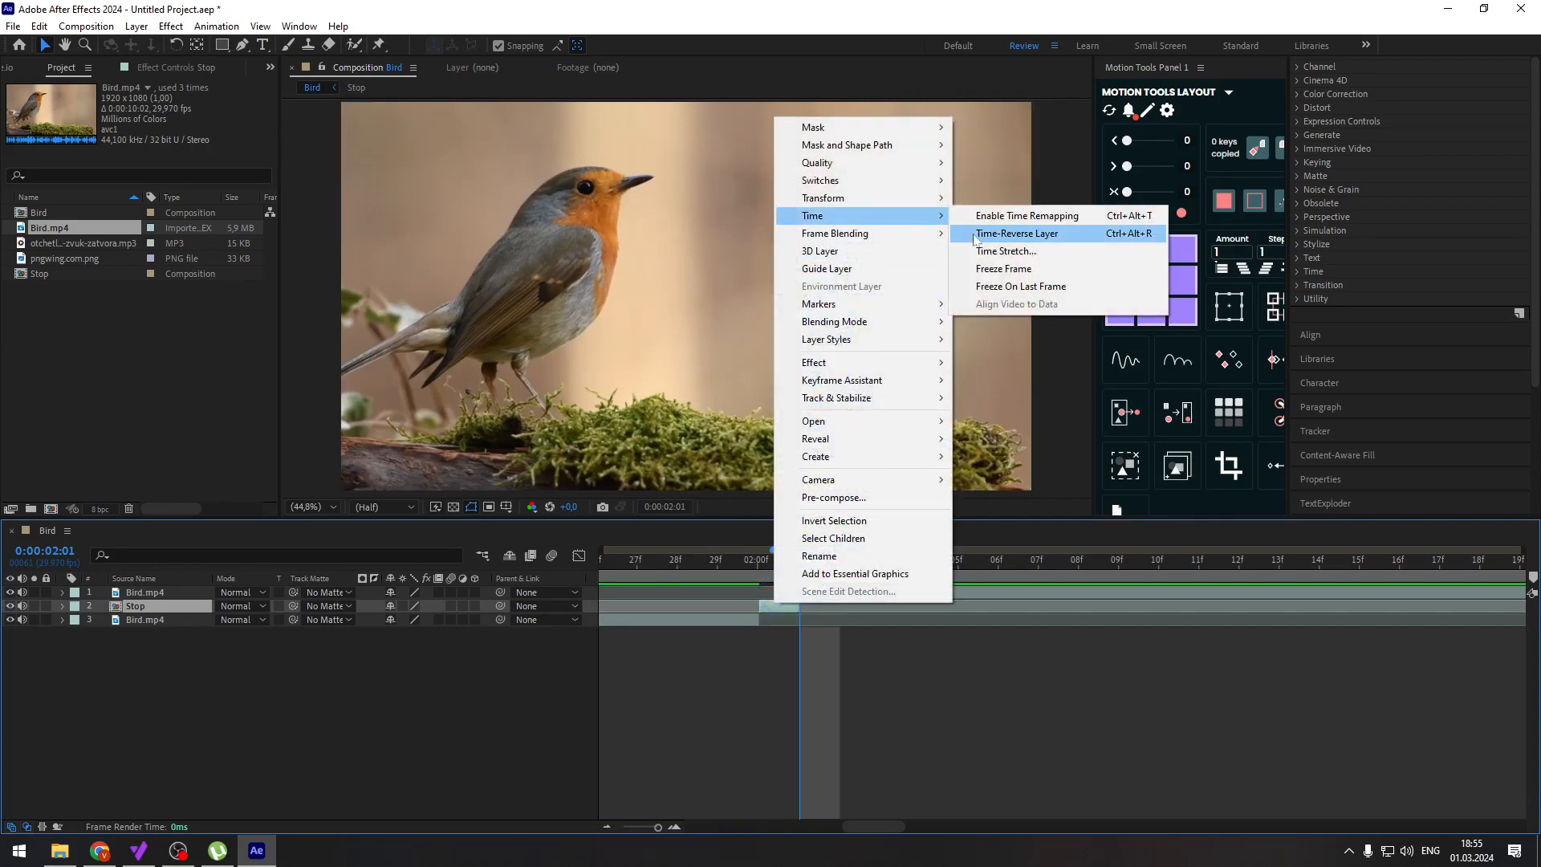
left_click(994, 270)
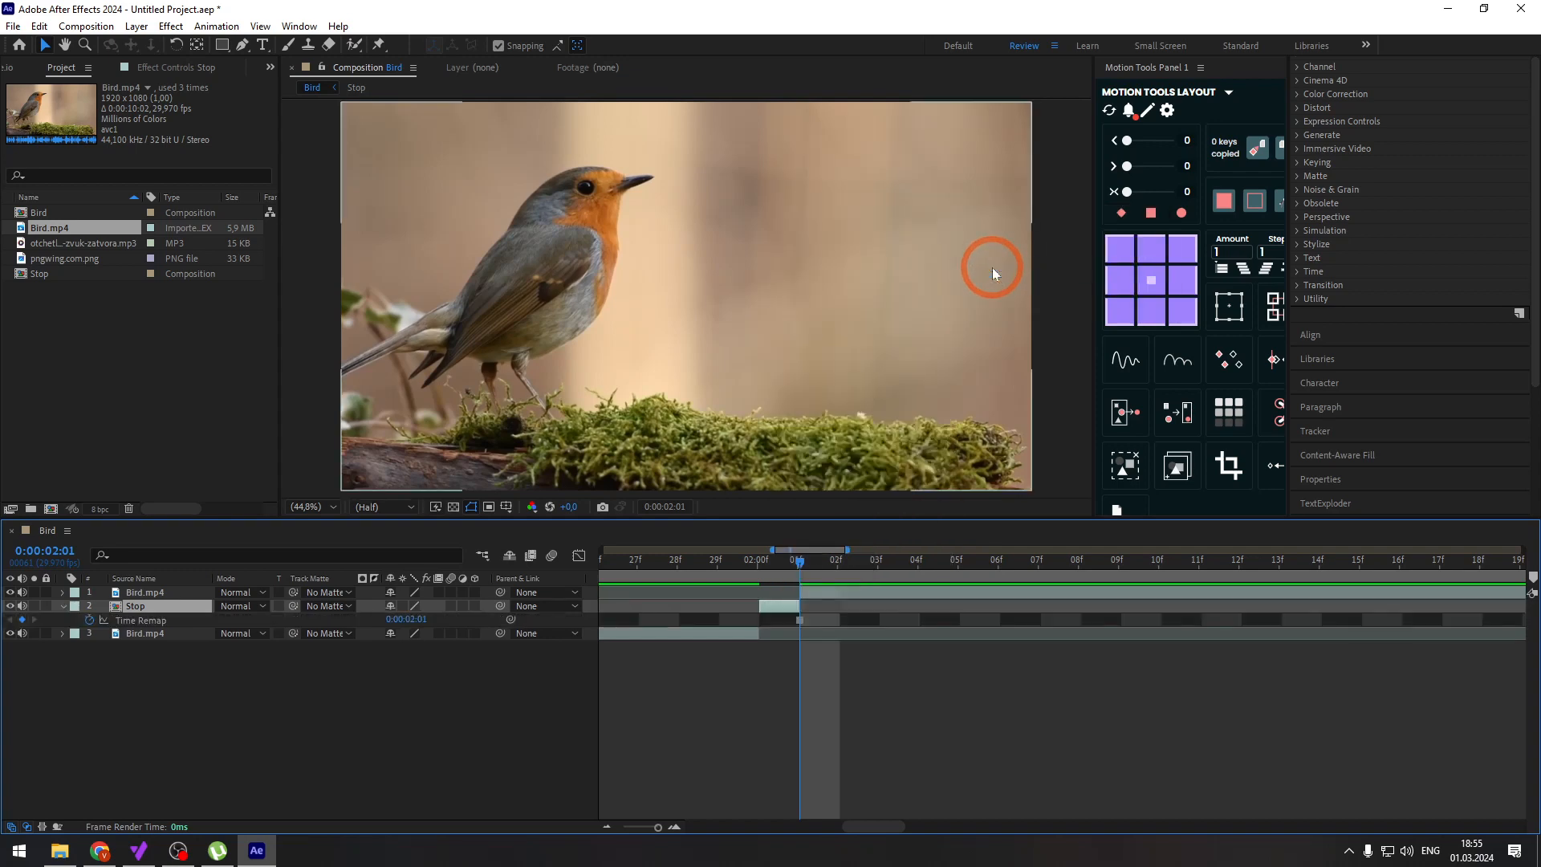
key("ctrl+z")
Apply Freeze Frame to the Stop layer at 0:00:02:00
left_click(757, 560)
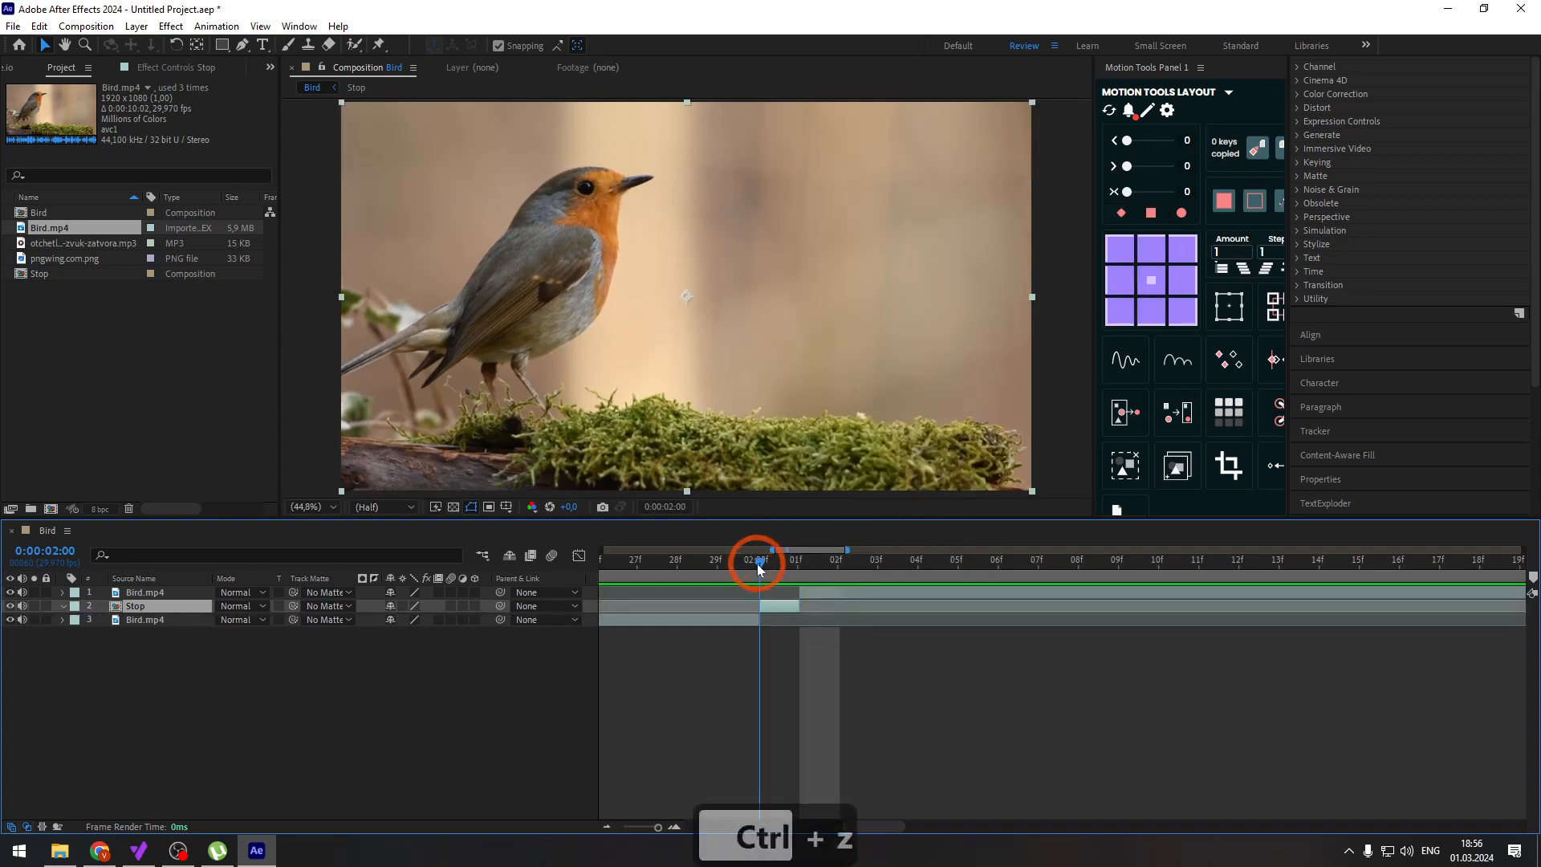
right_click(764, 604)
mouse_move(913, 225)
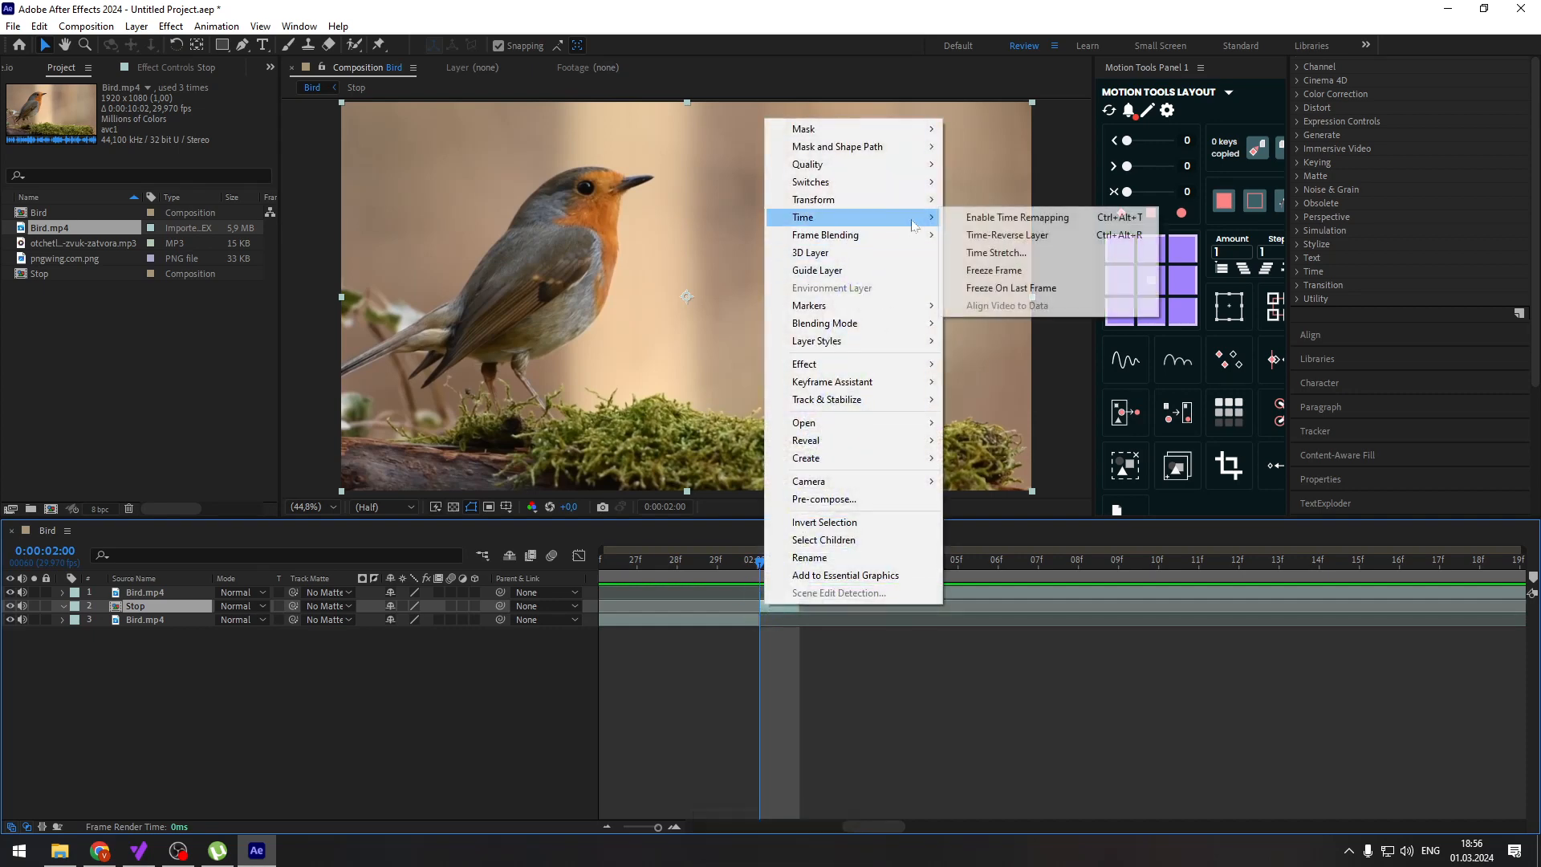
left_click(975, 269)
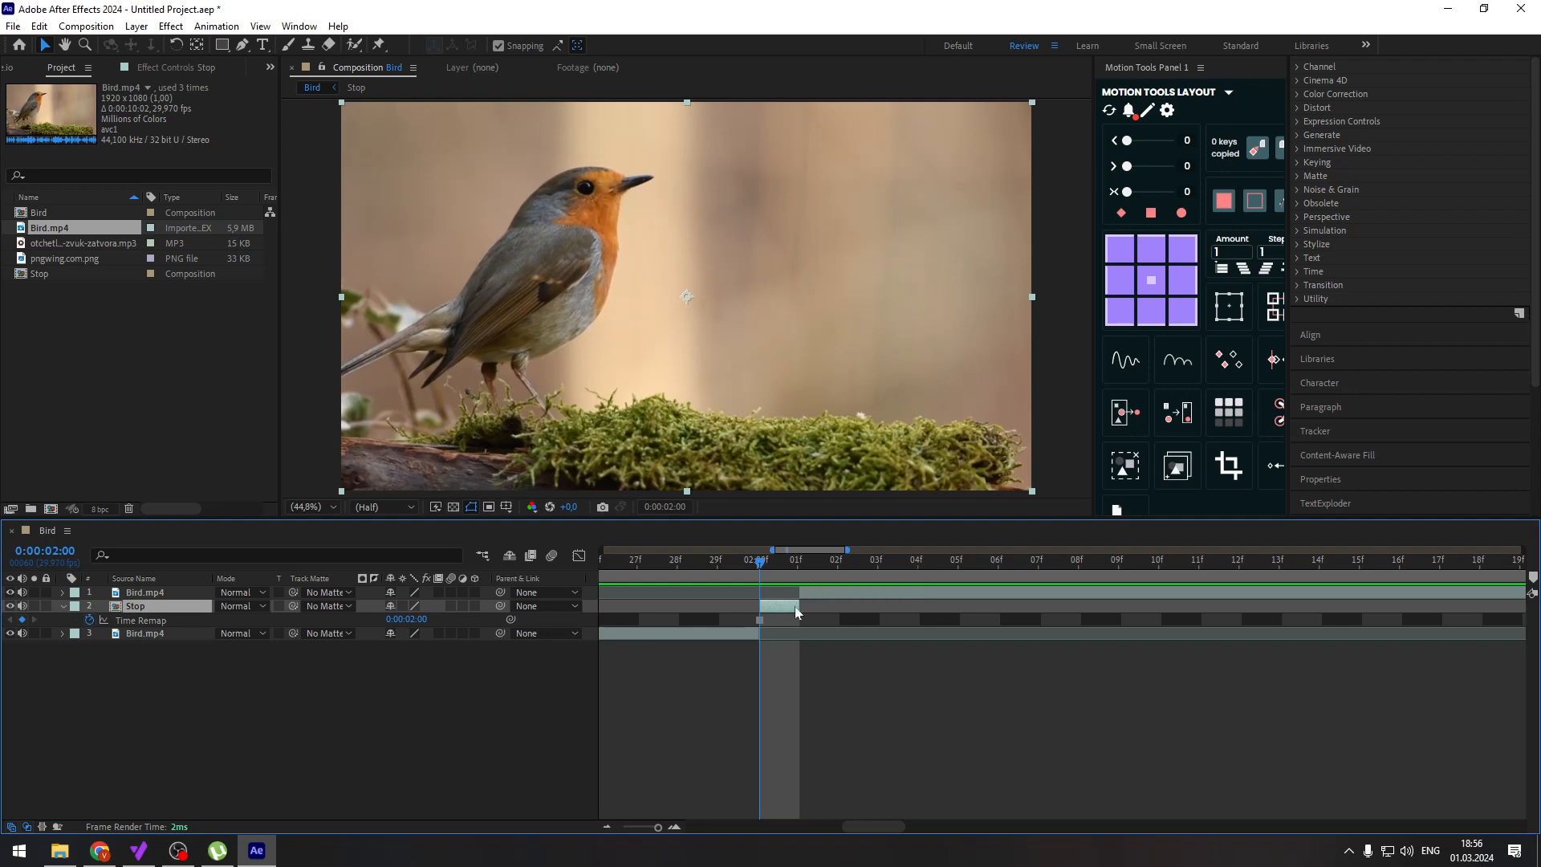
Extend the end of the frozen Stop layer to 0:00:04:00
left_click_drag(800, 606, 861, 607)
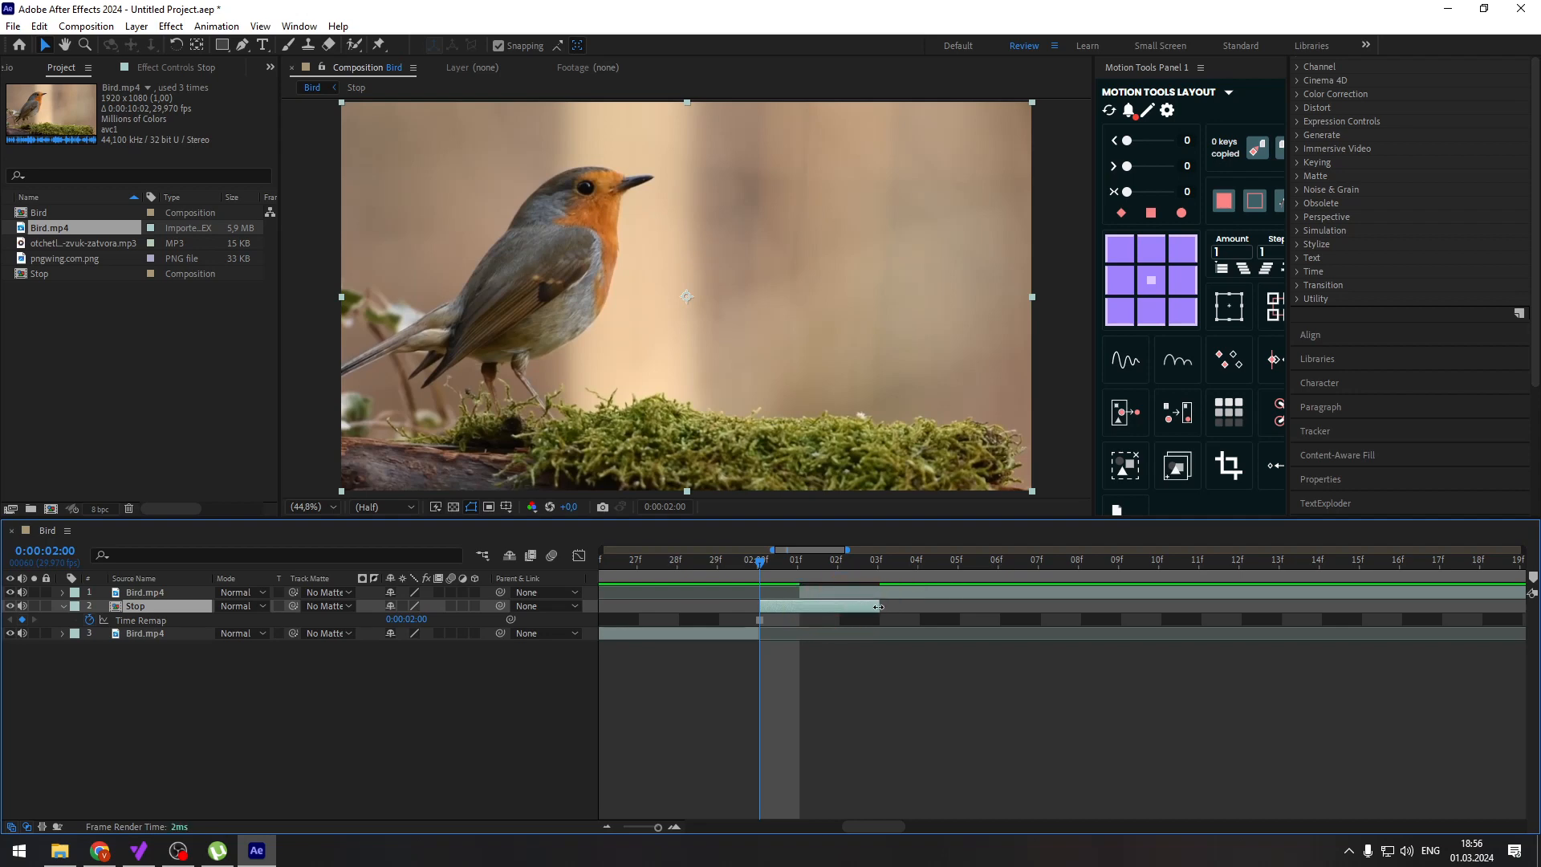
scroll(878, 607, "down", 2, "alt")
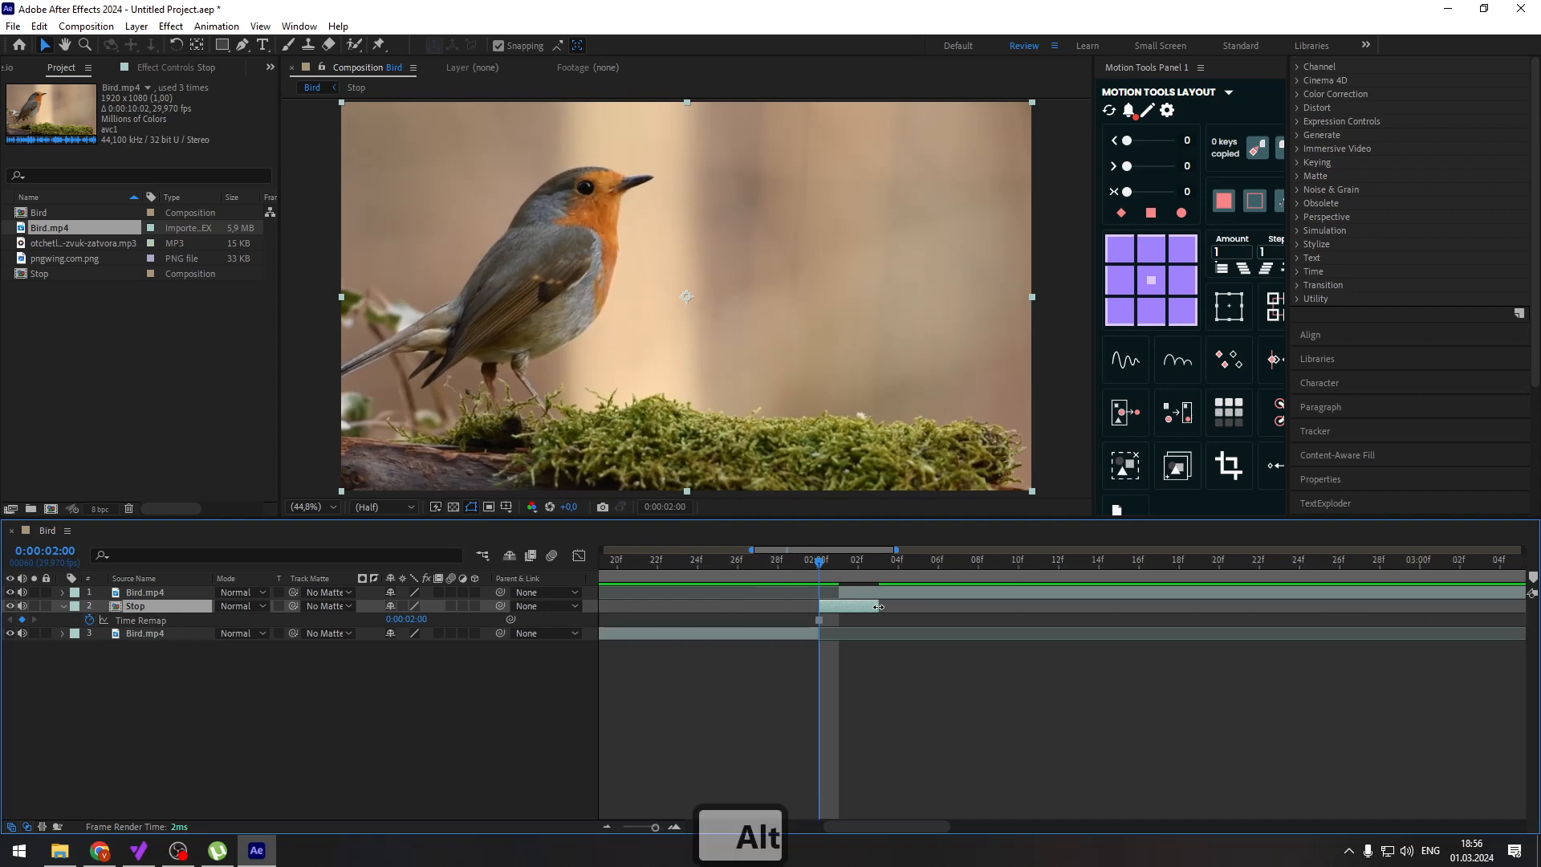
scroll(878, 607, "down", 2, "alt")
scroll(878, 607, "down", 2)
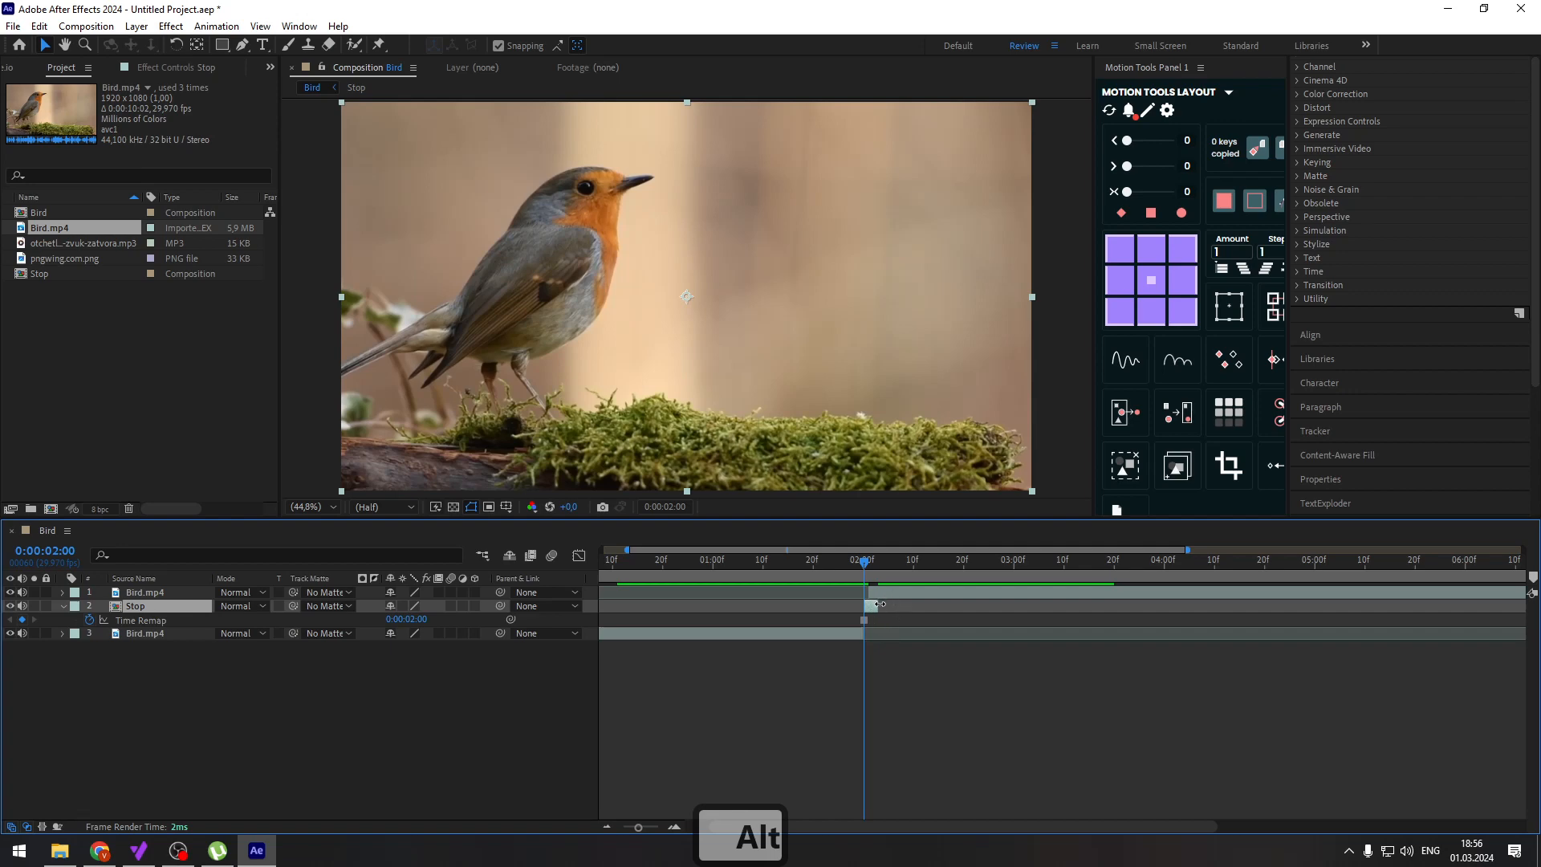
left_click_drag(880, 604, 1168, 606)
left_click(1164, 562)
mouse_move(1174, 604)
left_mouse_down()
mouse_move(1197, 613)
mouse_move(1163, 610)
left_mouse_up()
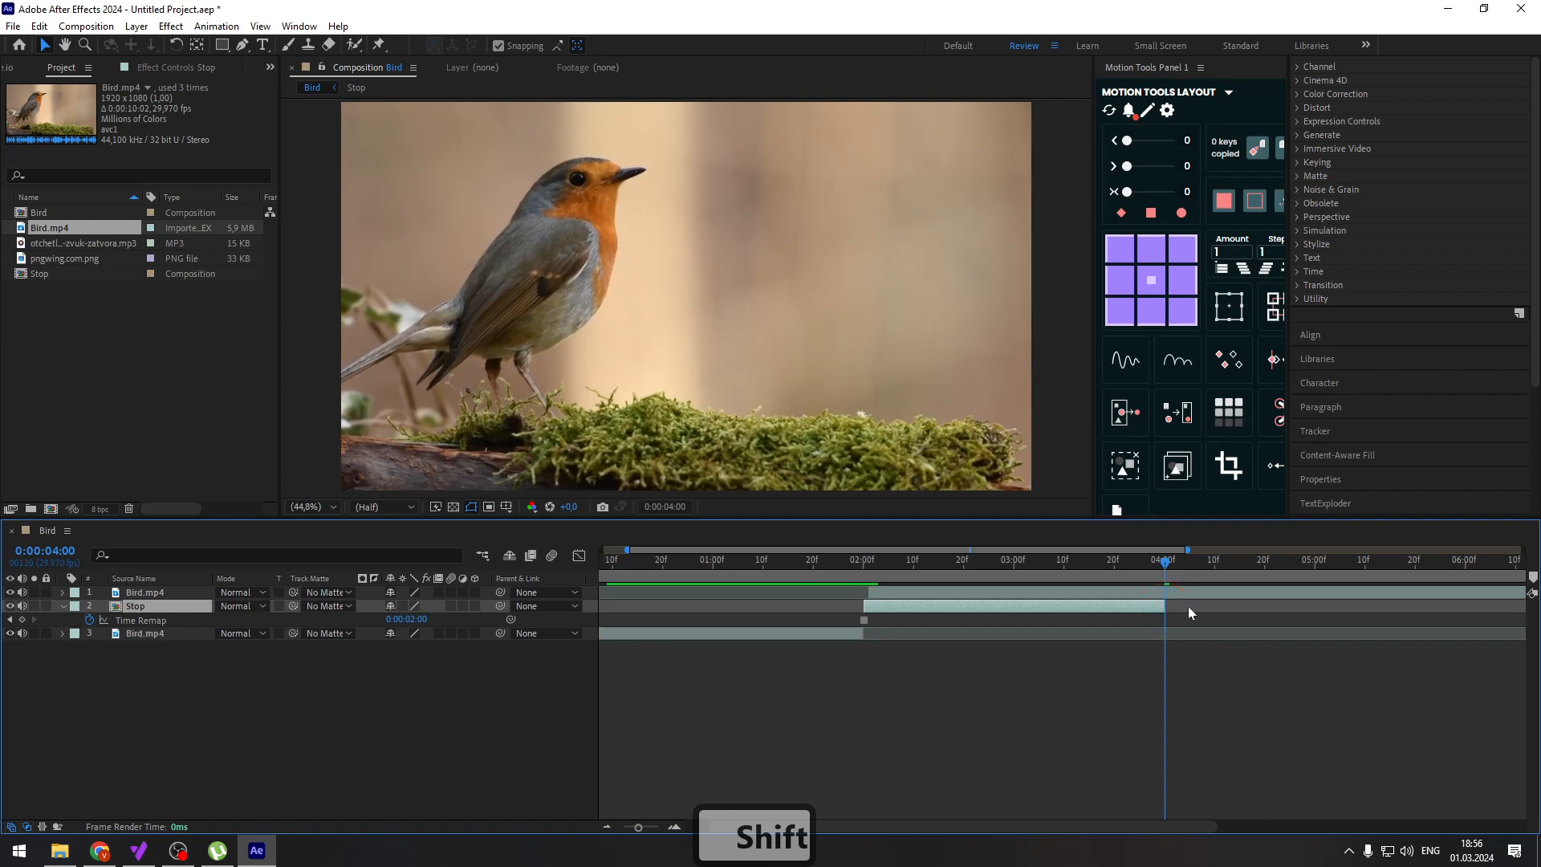
Move the uppermost Bird.mp4 layer to start at 0:00:04:00, where the Stop layer ends, and set the current time to 0:00:01:20
left_click(1158, 559)
left_click_drag(1134, 564, 1149, 612)
left_click(1164, 566)
left_click_drag(860, 624, 815, 614)
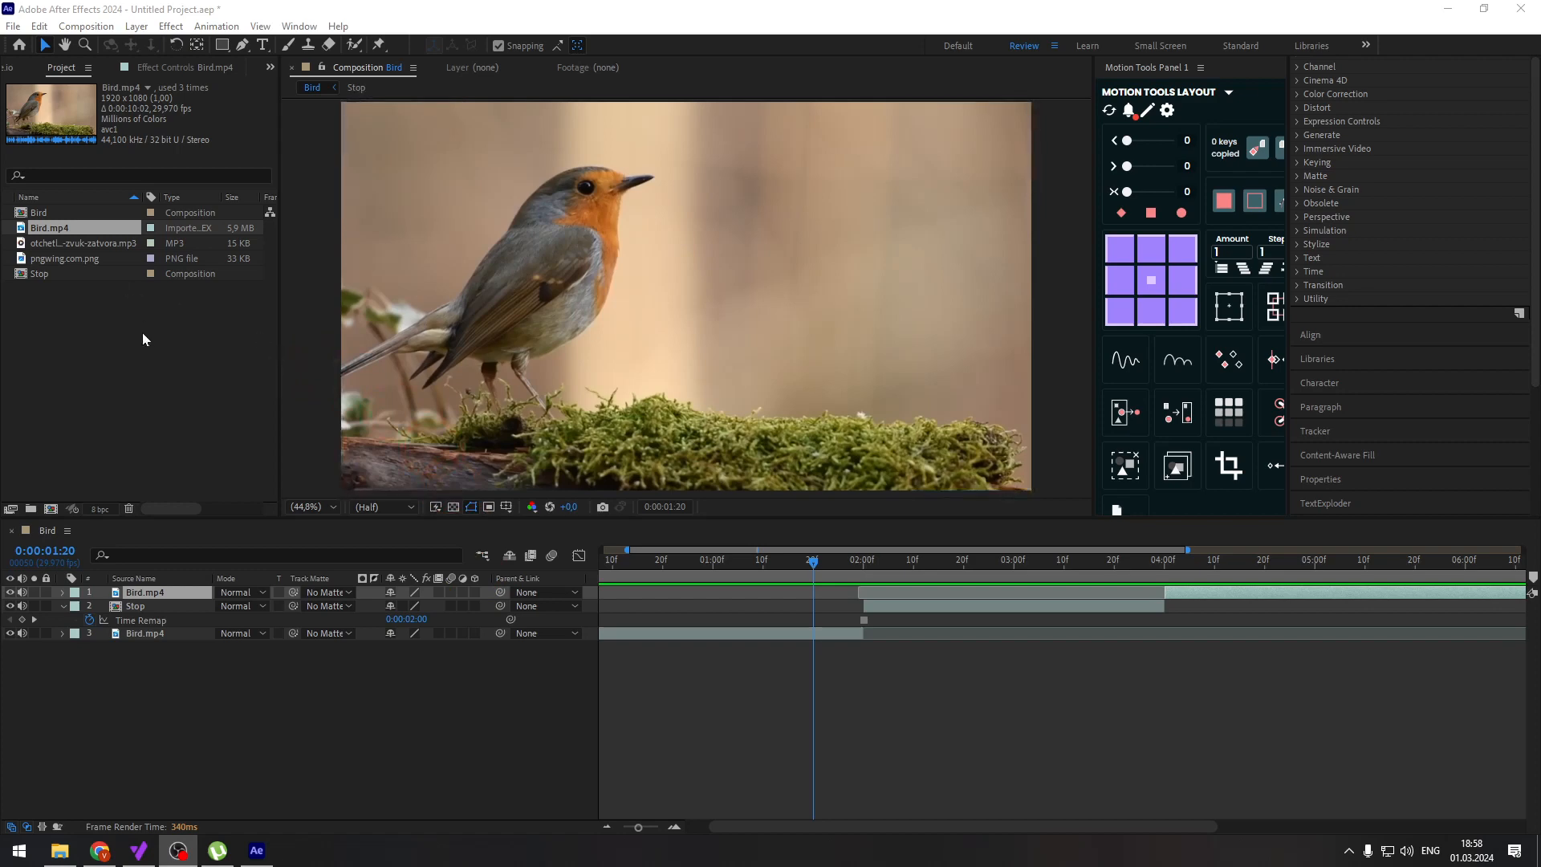
Duplicate the Stop composition among the project items
left_click(67, 272)
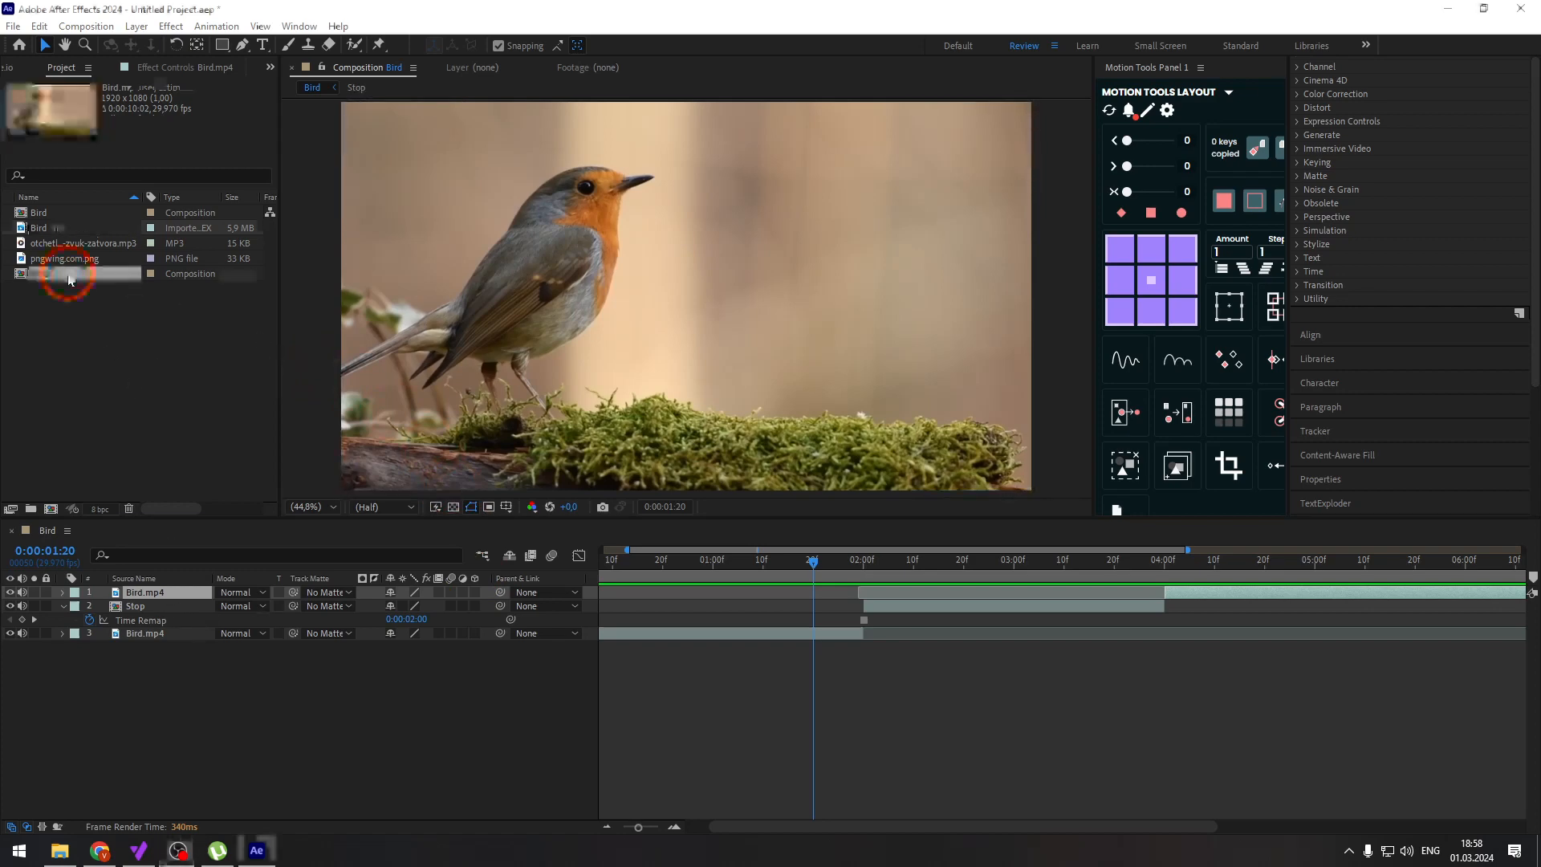
key("ctrl+d")
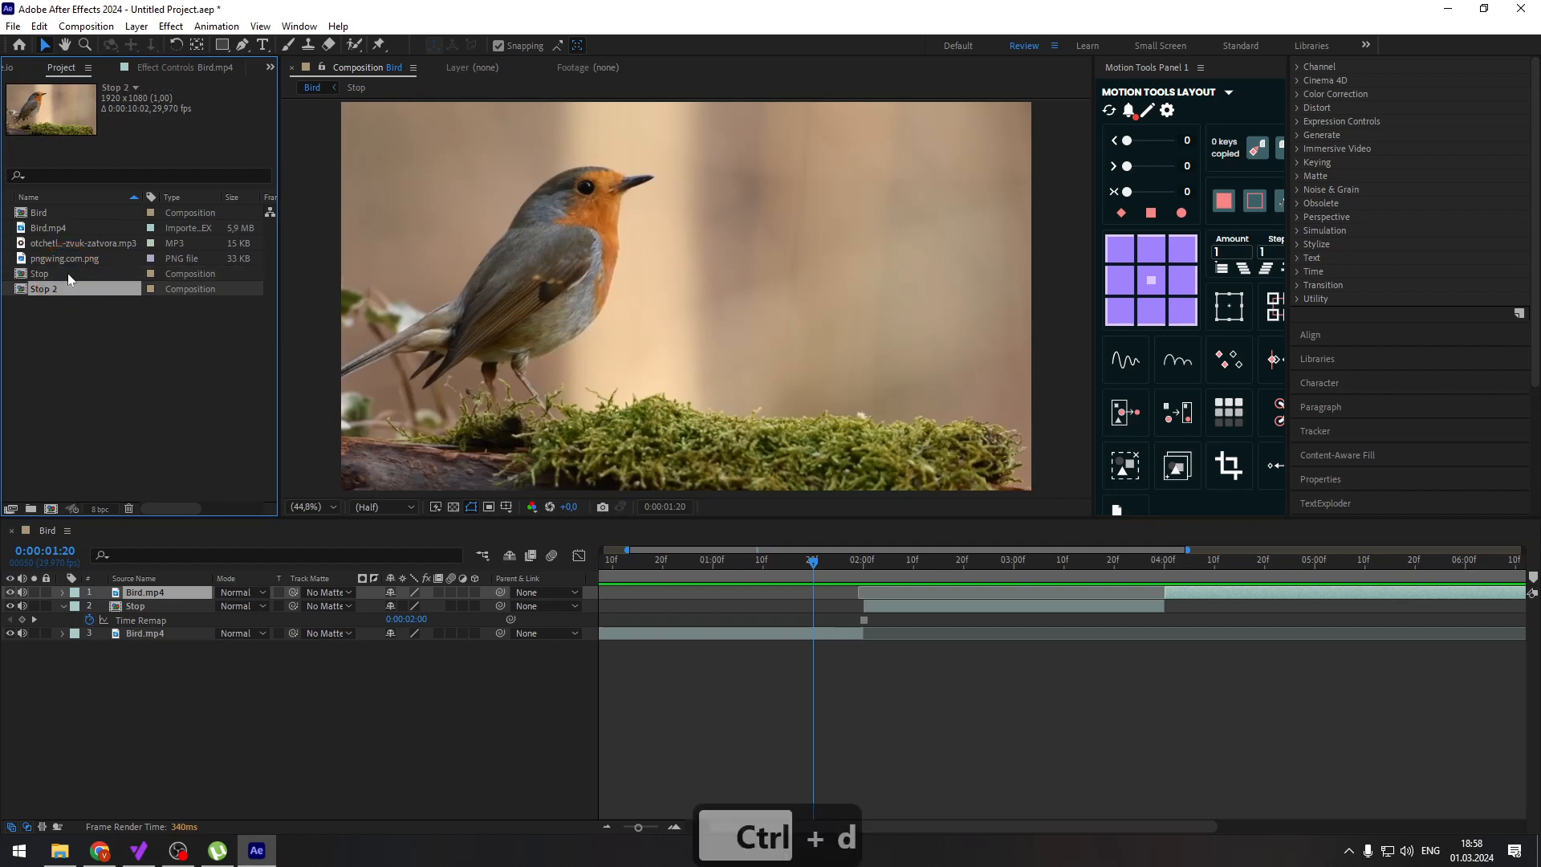
Duplicate the Stop layer and replace the lower copy's source with the Stop 2 composition
left_click(146, 608)
key("ctrl+d")
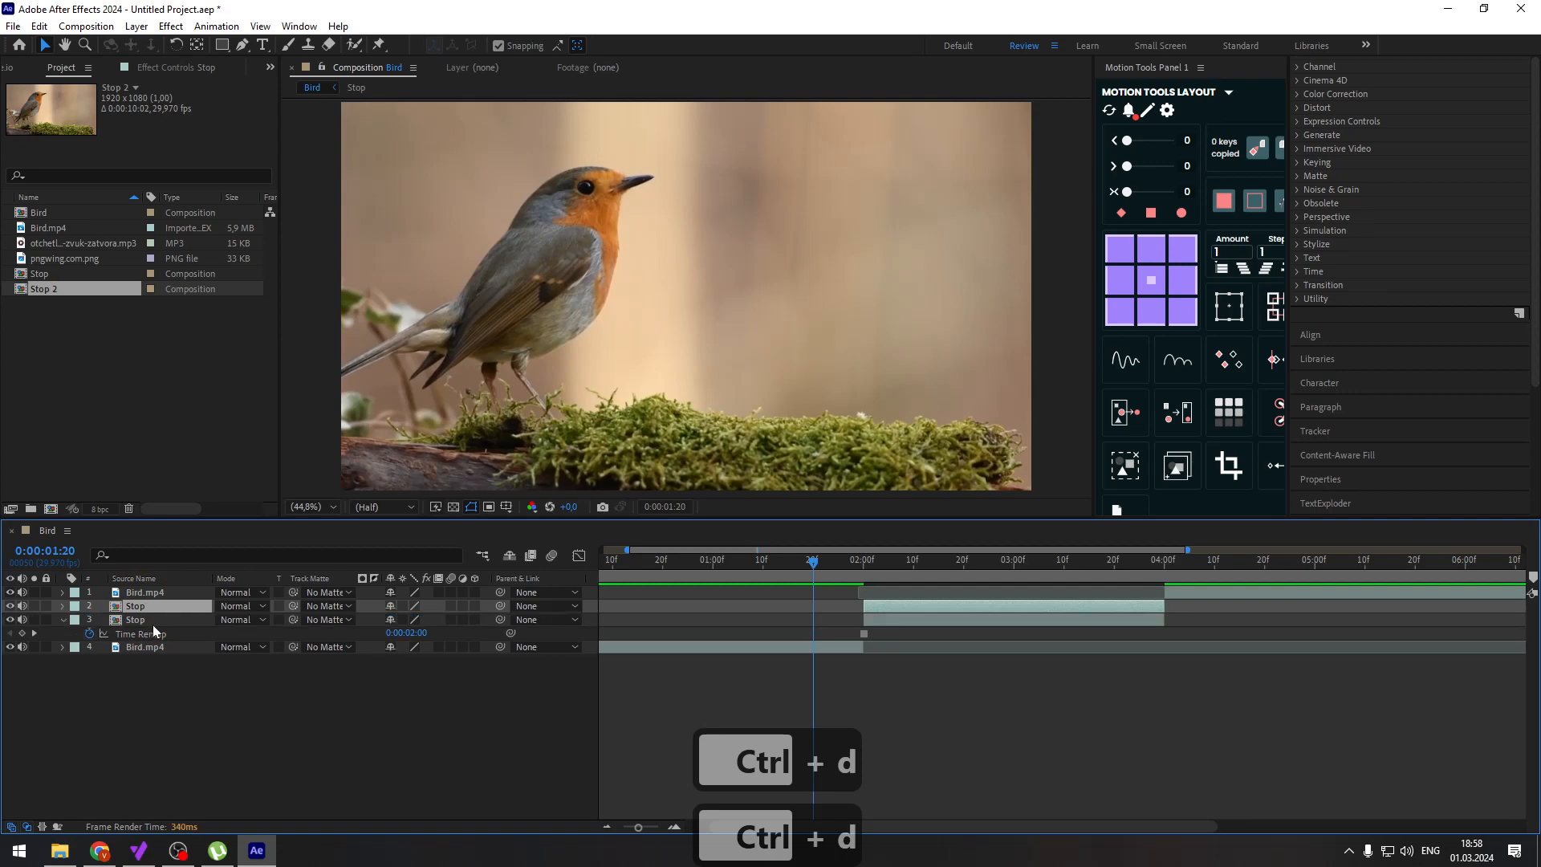
left_click(156, 618)
left_click(75, 317)
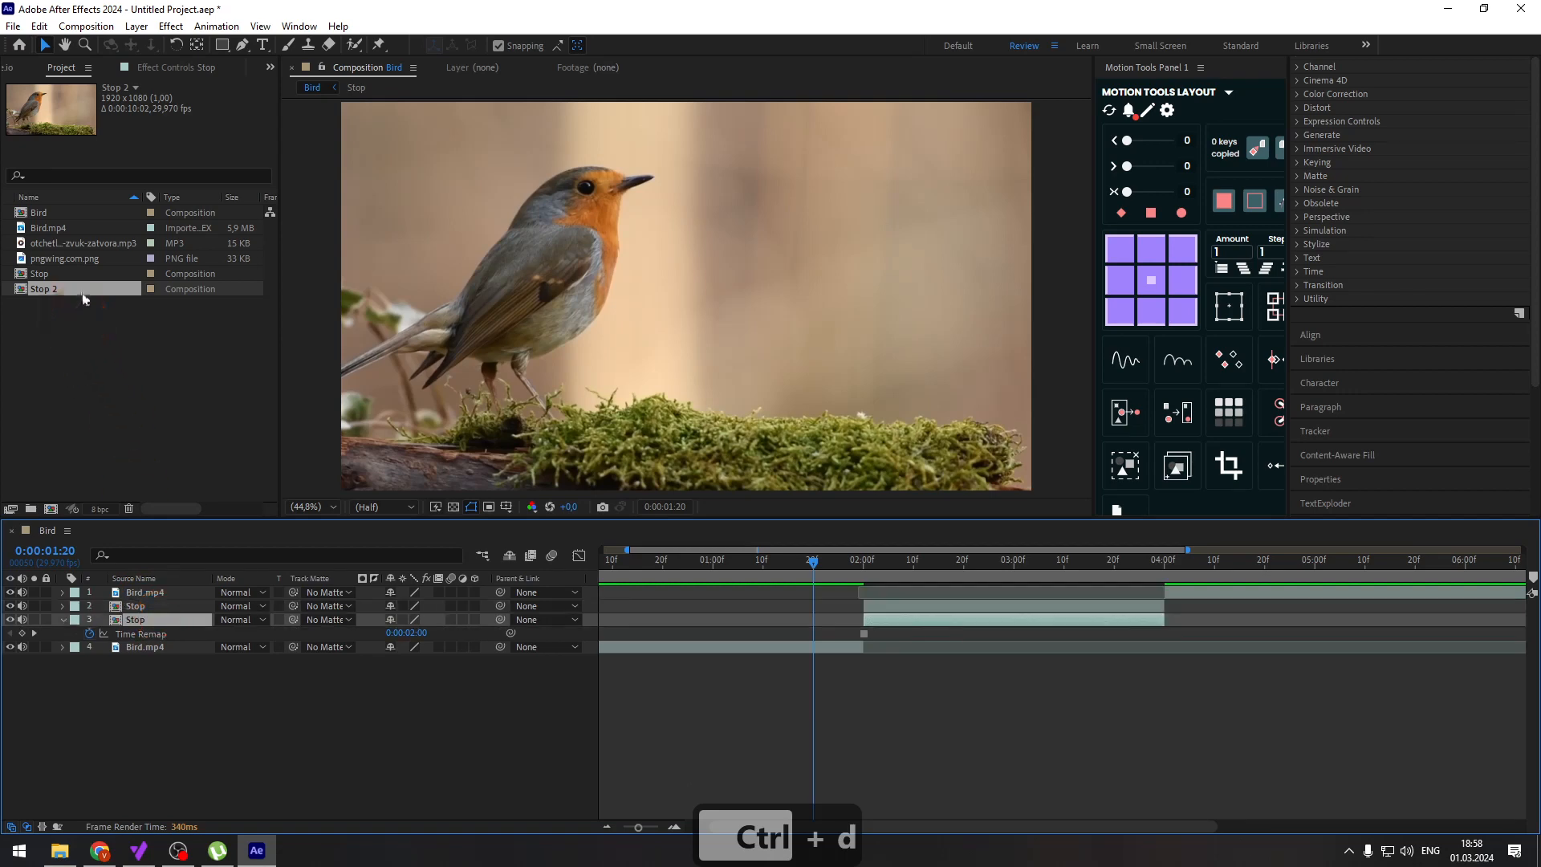
left_click(85, 290)
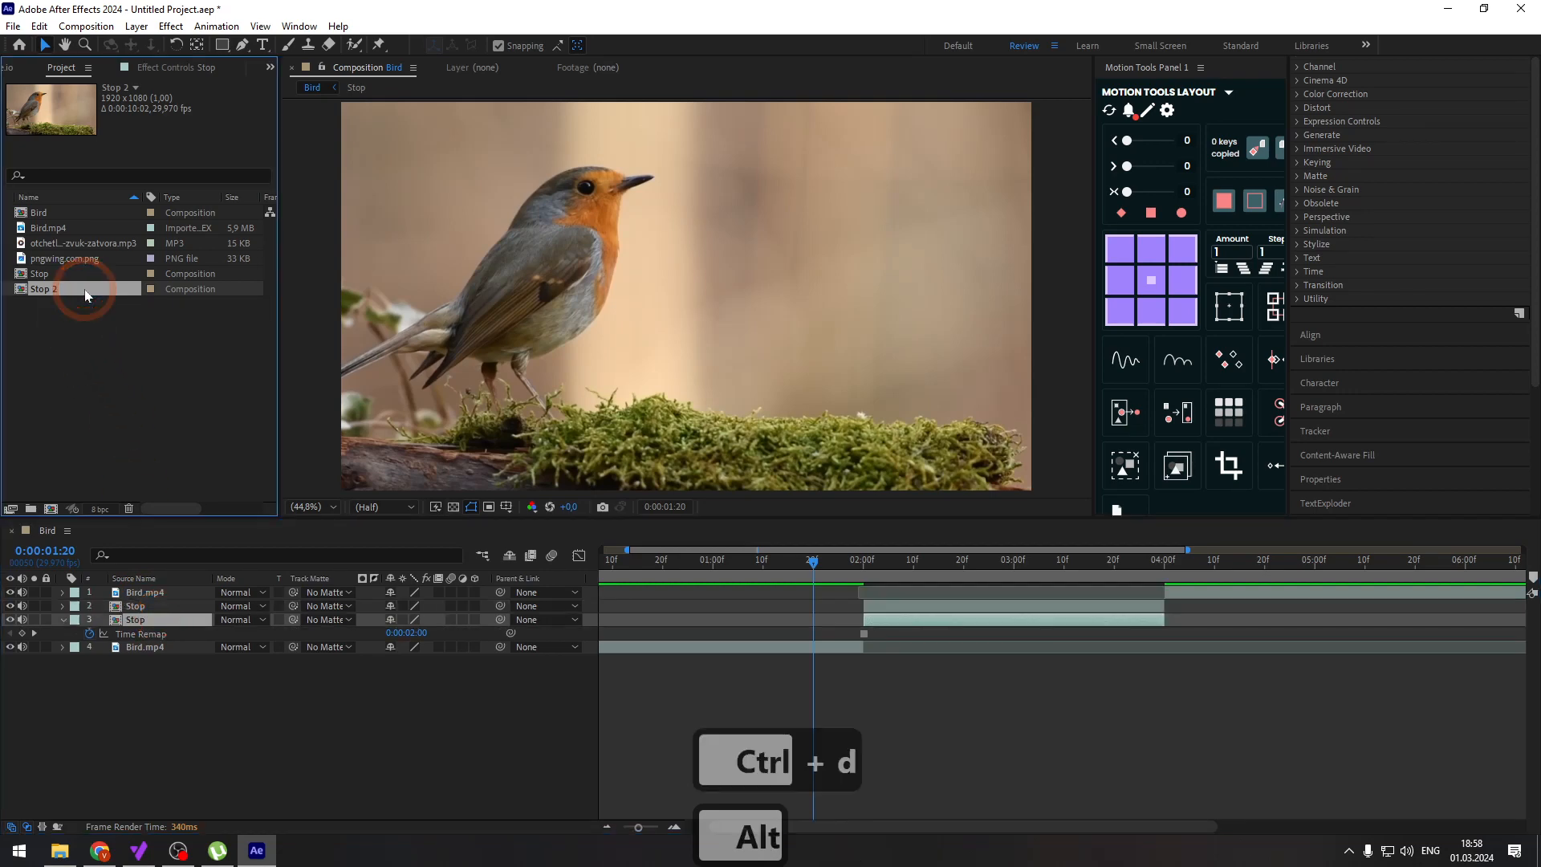
left_click_drag(85, 290, 157, 620)
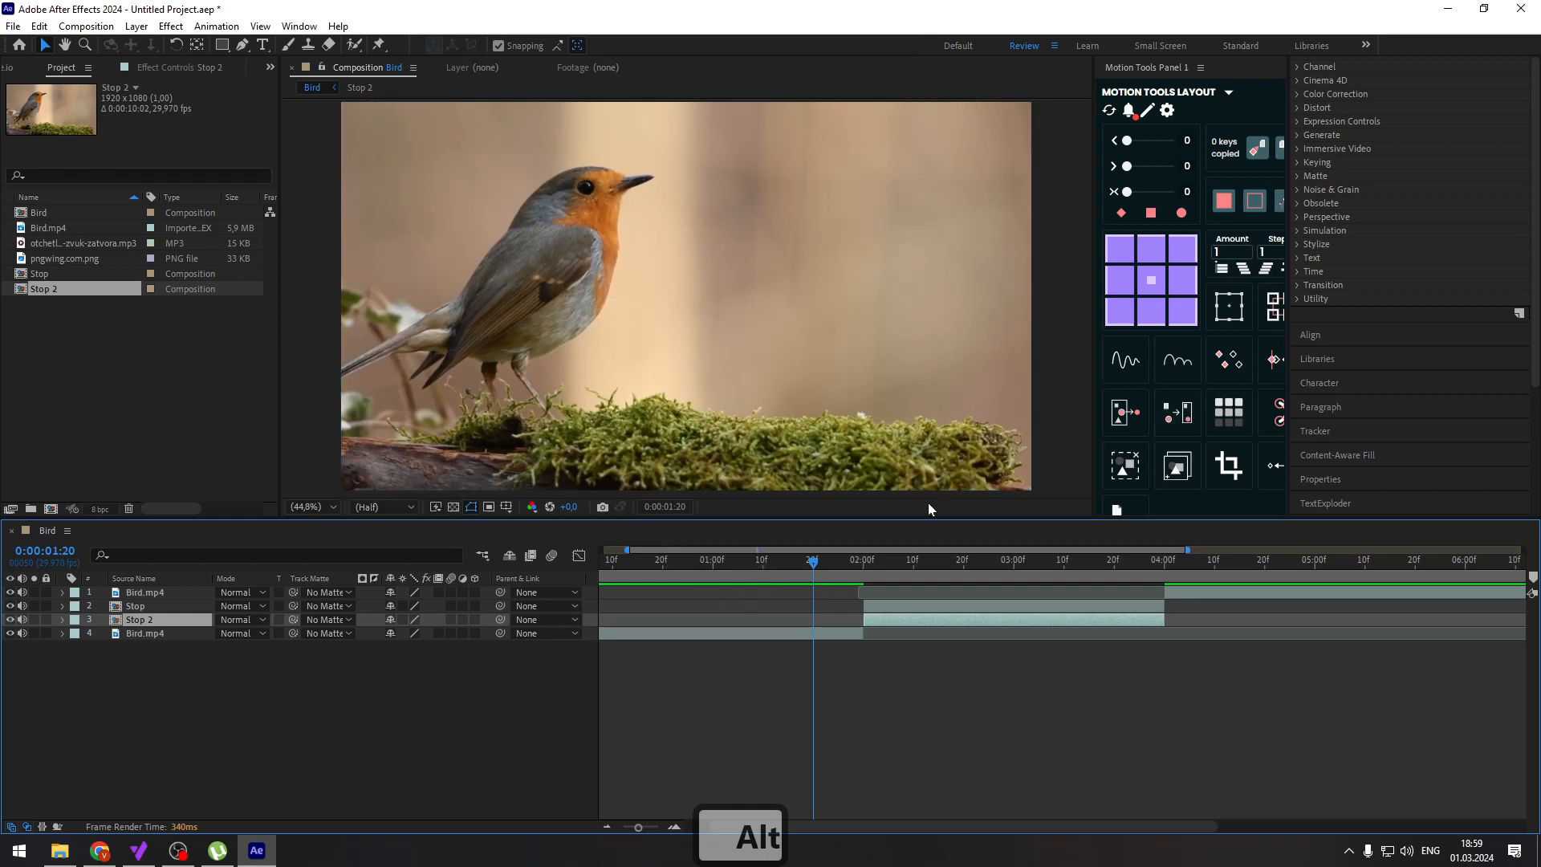
Apply the Fast Box Blur effect to the Stop 2 layer
key("ctrl+space")
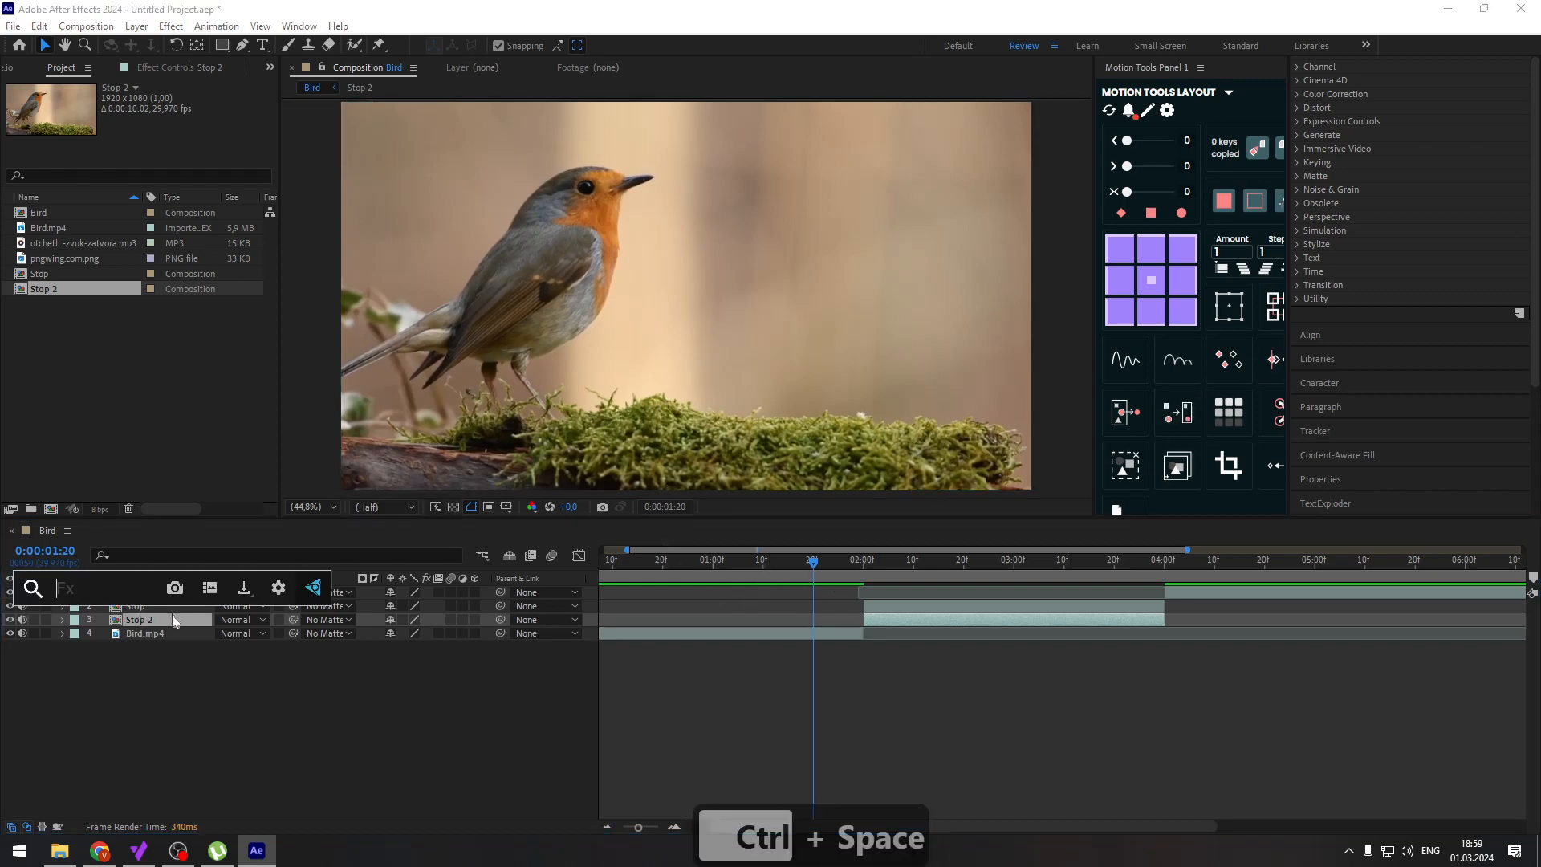
type("fast")
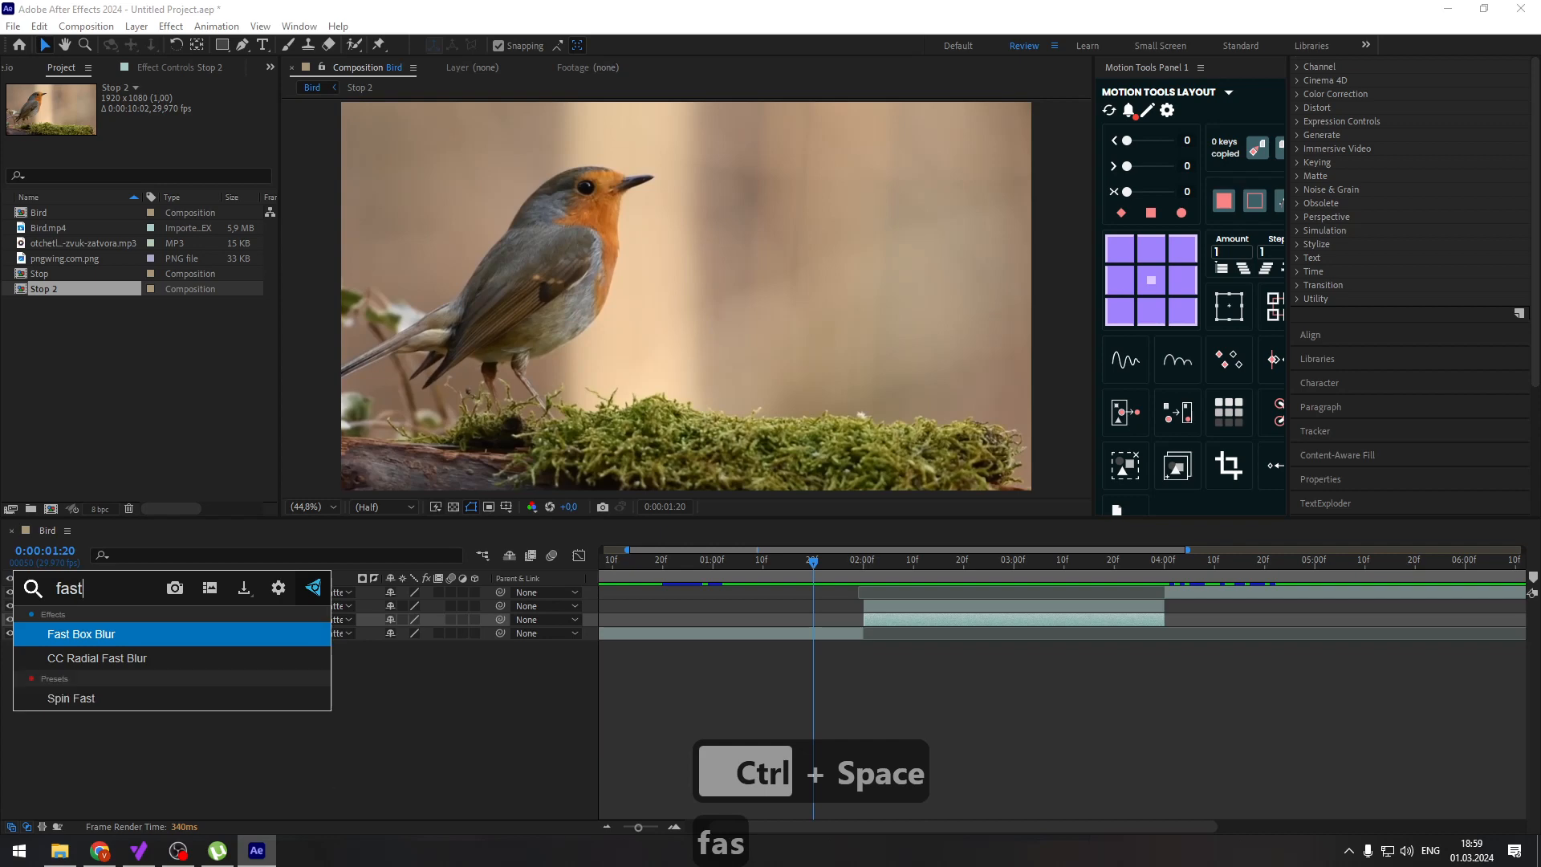
left_click(142, 632)
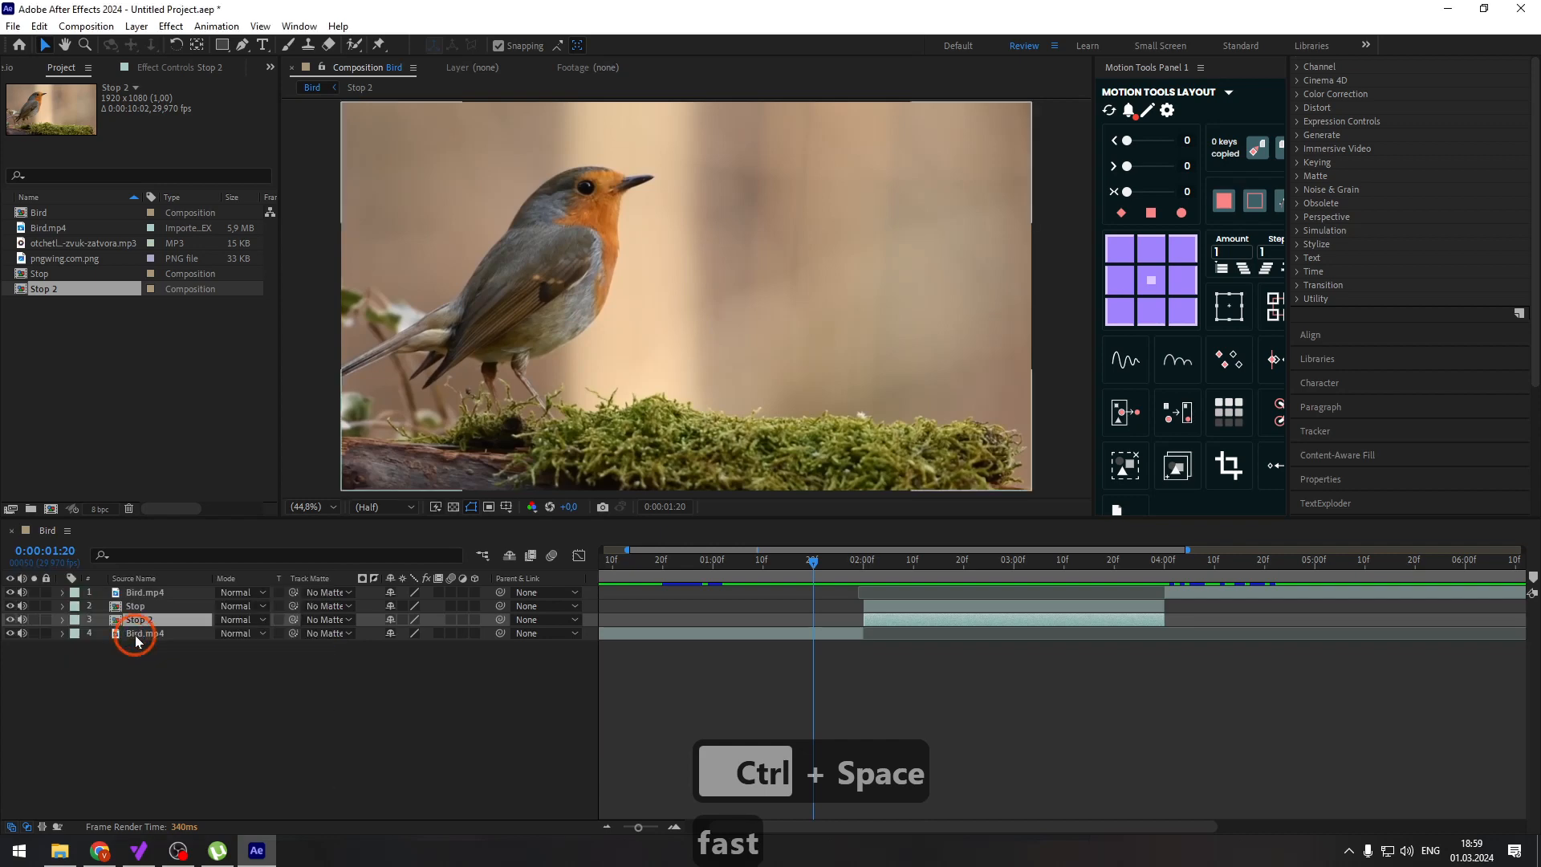
Solo the Stop 2 layer and, viewing it at 0:00:02:07, set its Fast Box Blur radius to 12
left_click(34, 620)
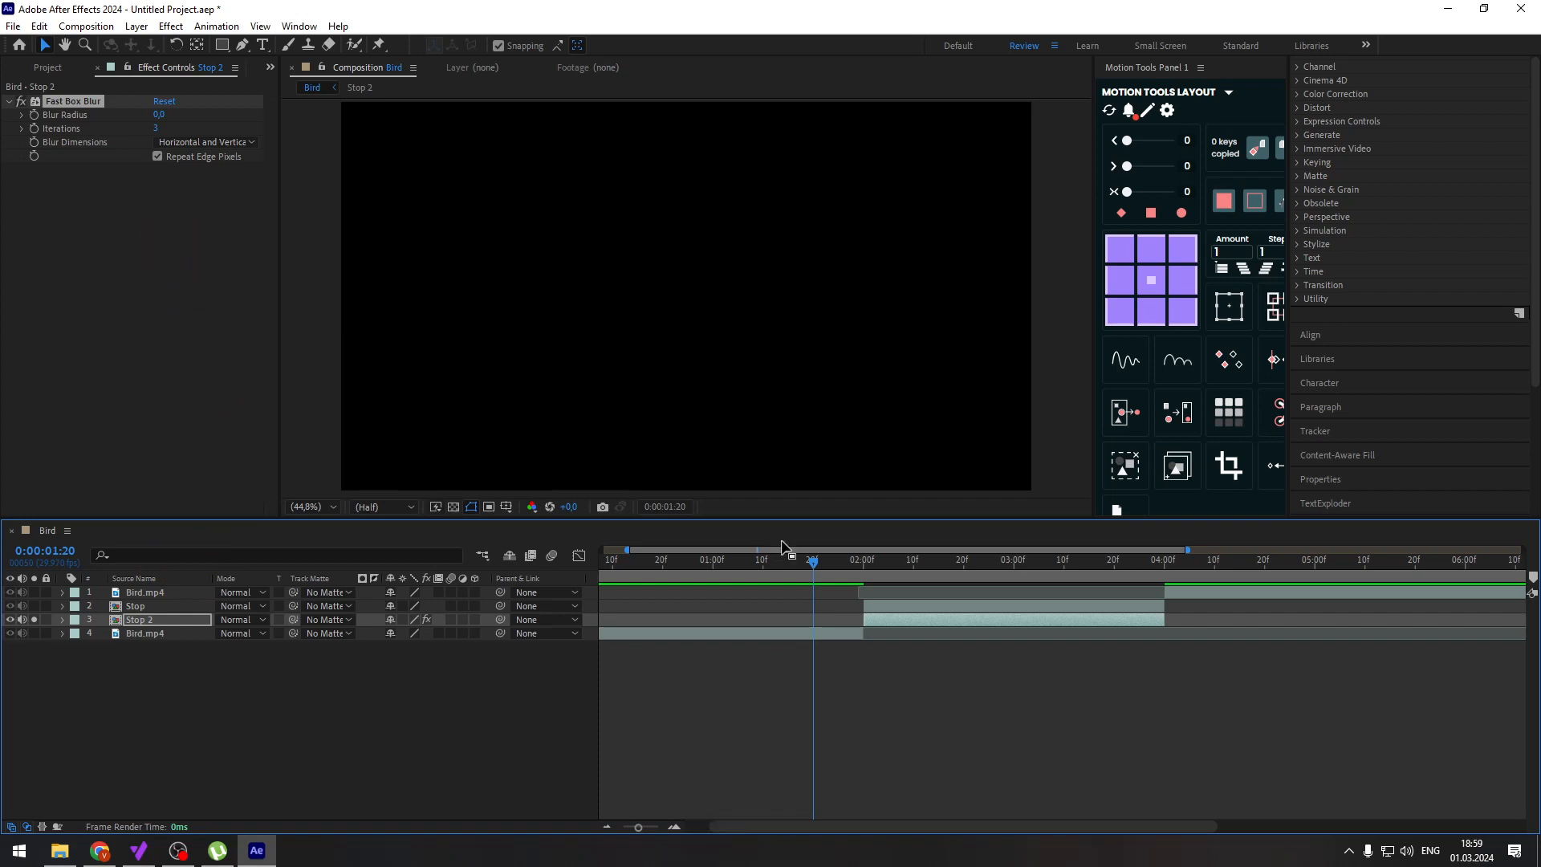
left_click(898, 560)
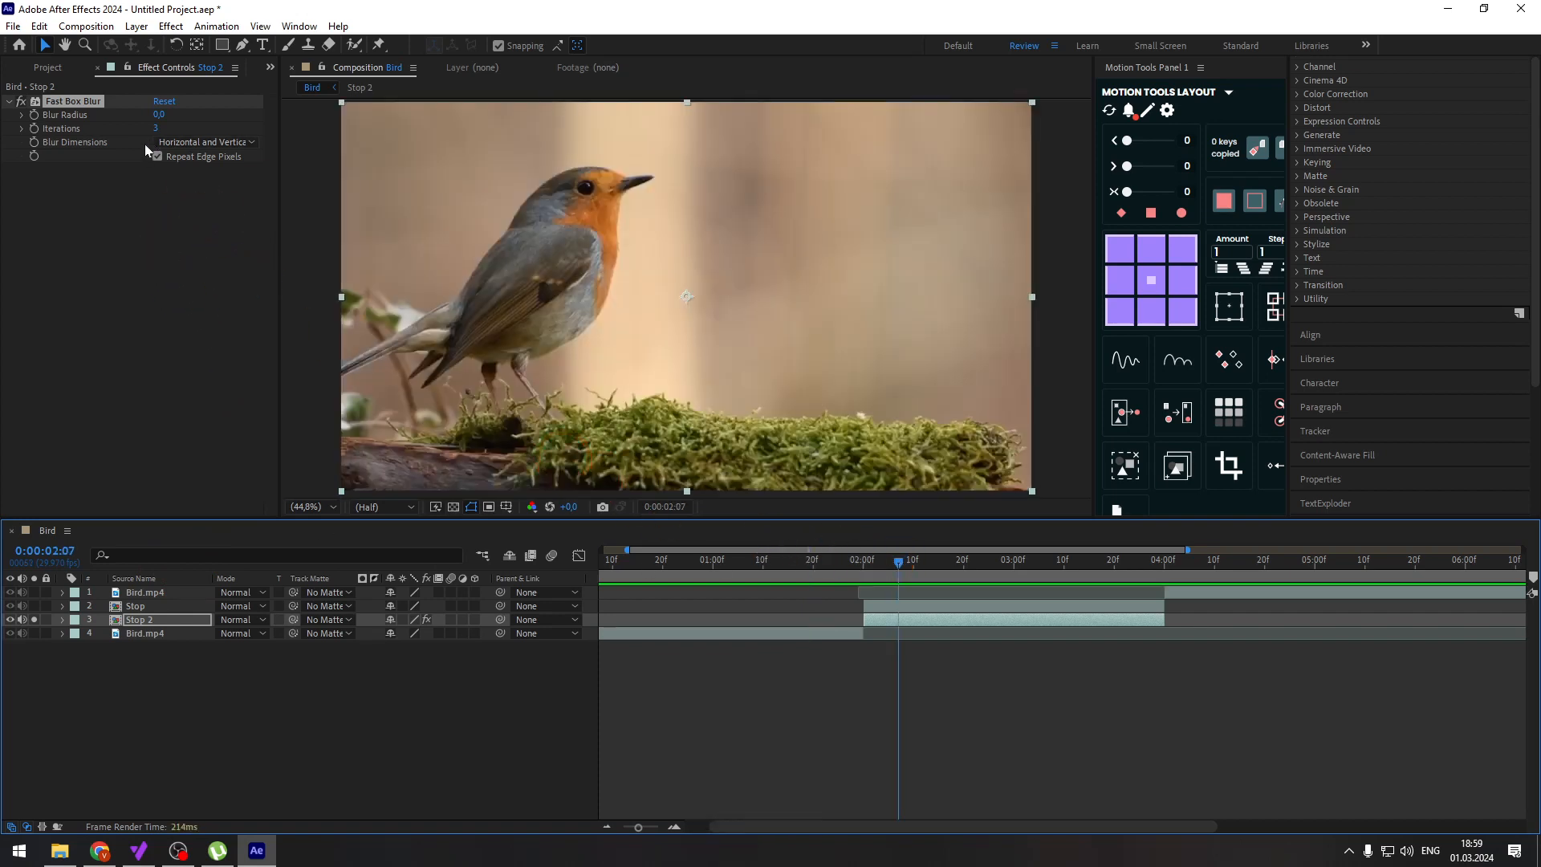
left_click(158, 115)
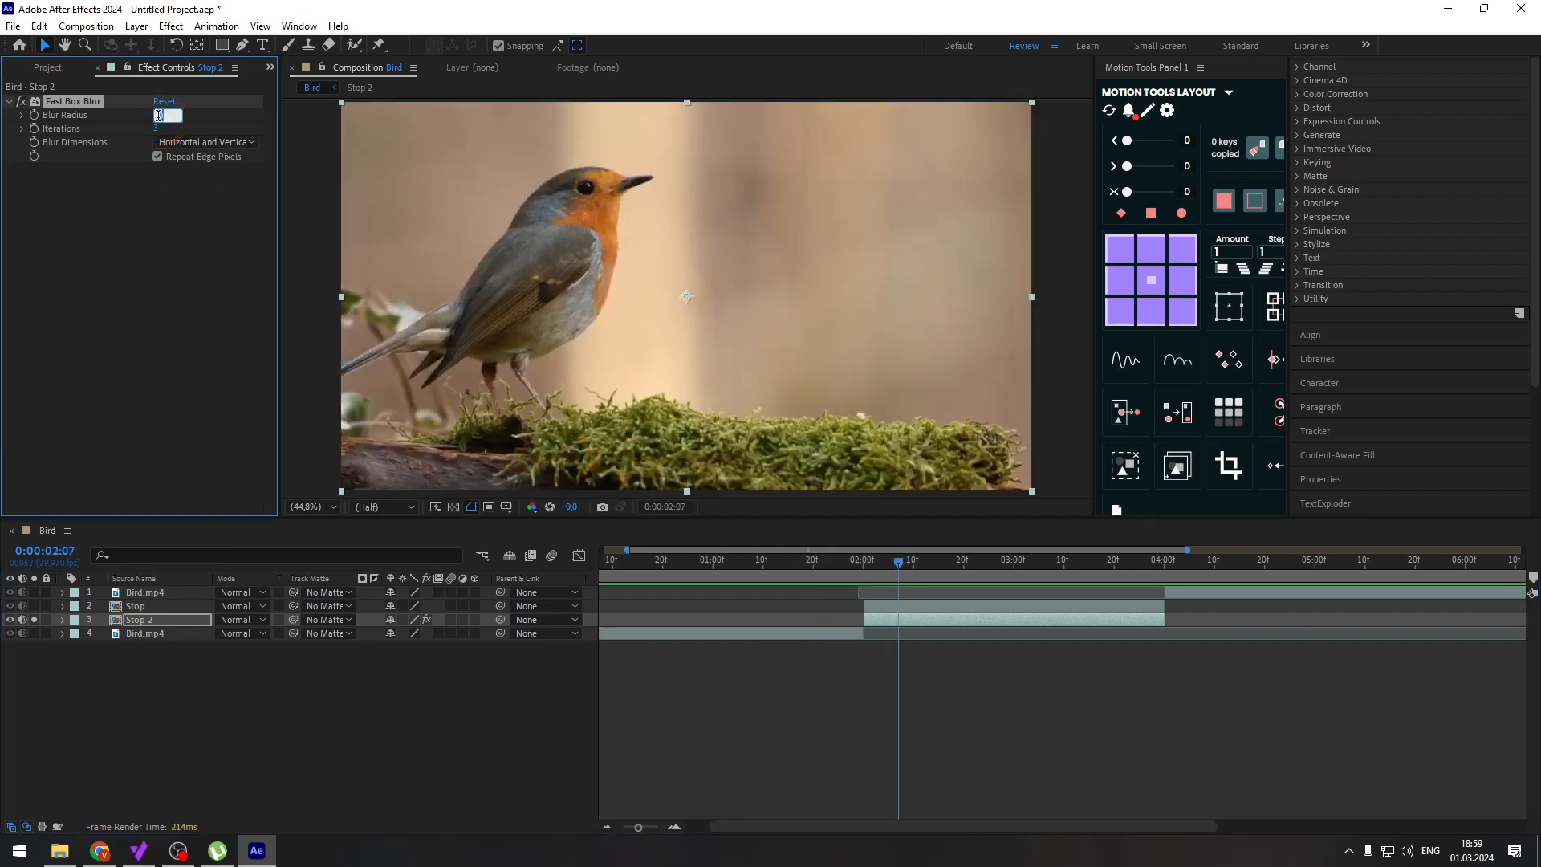
type("10")
key("Return")
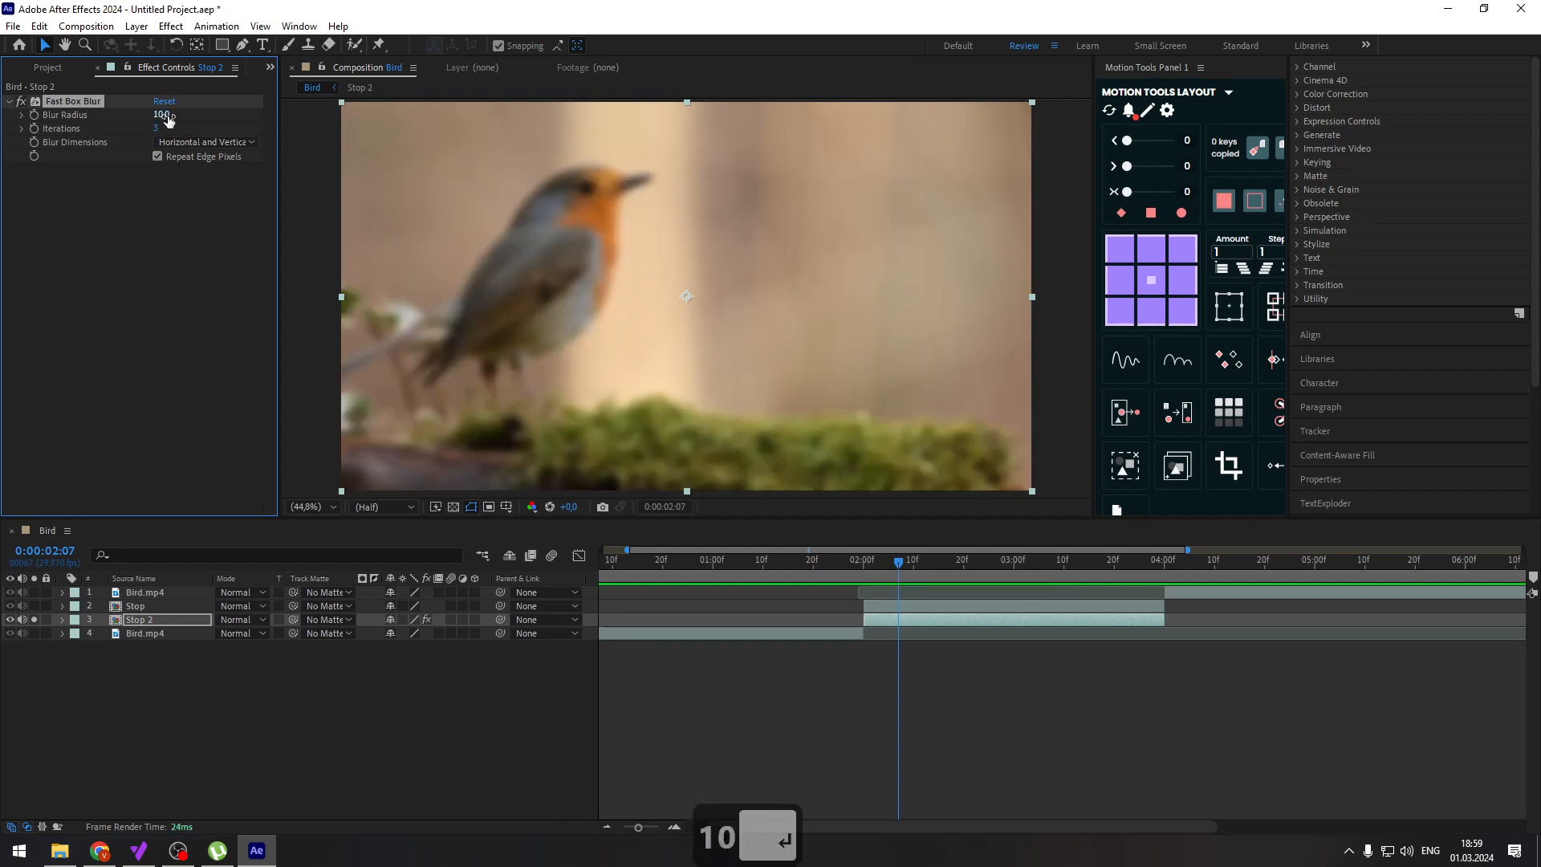
left_click(163, 114)
type("12")
key("Return")
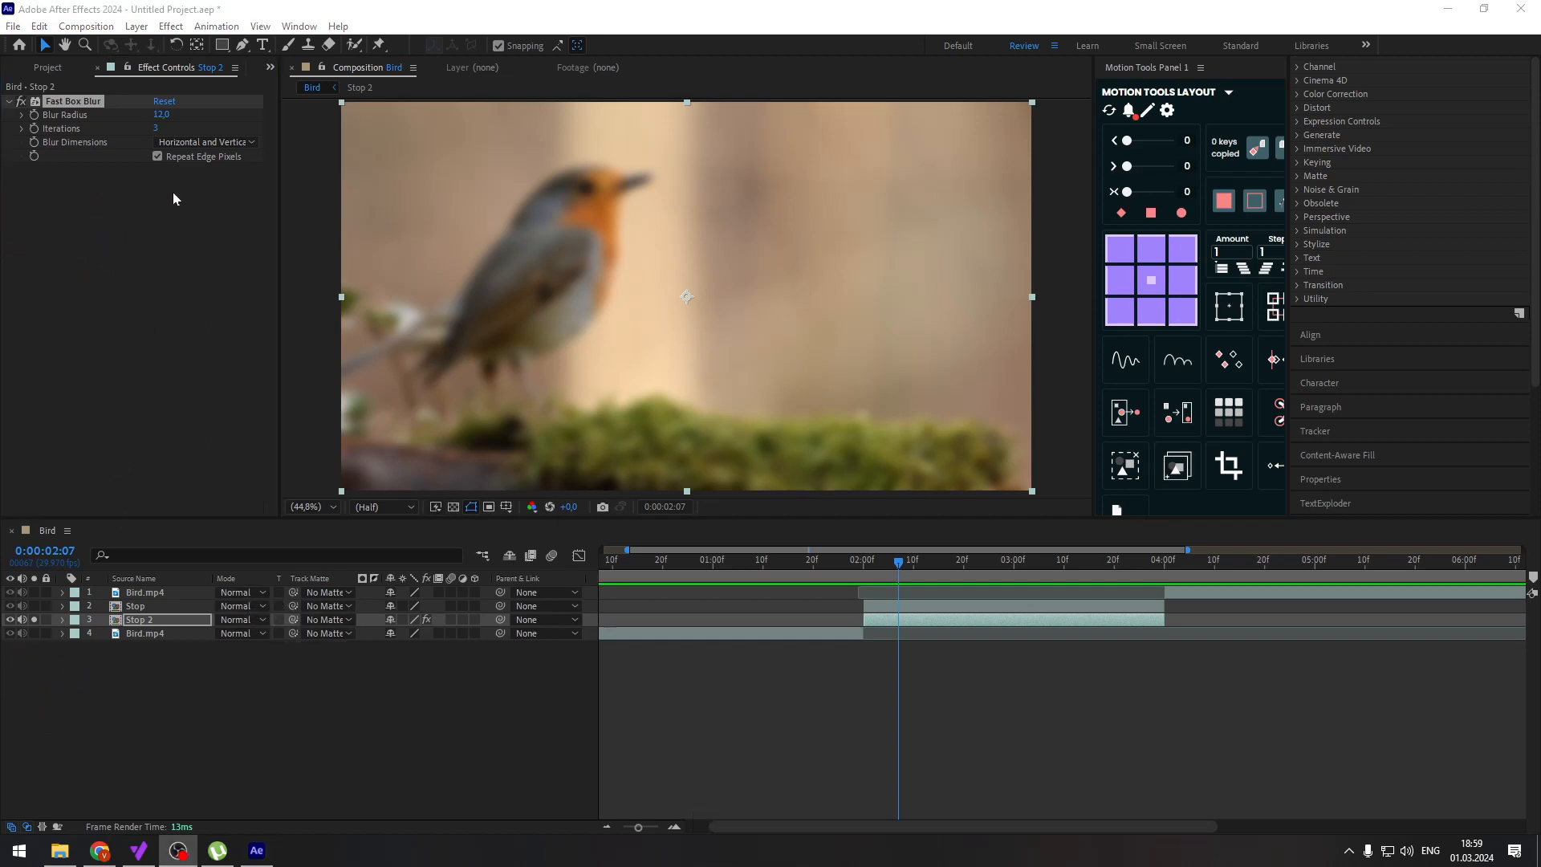
Open the Stop composition, add pngwing.com.png above Bird.mp4 and fit it to the composition size
left_click(133, 606)
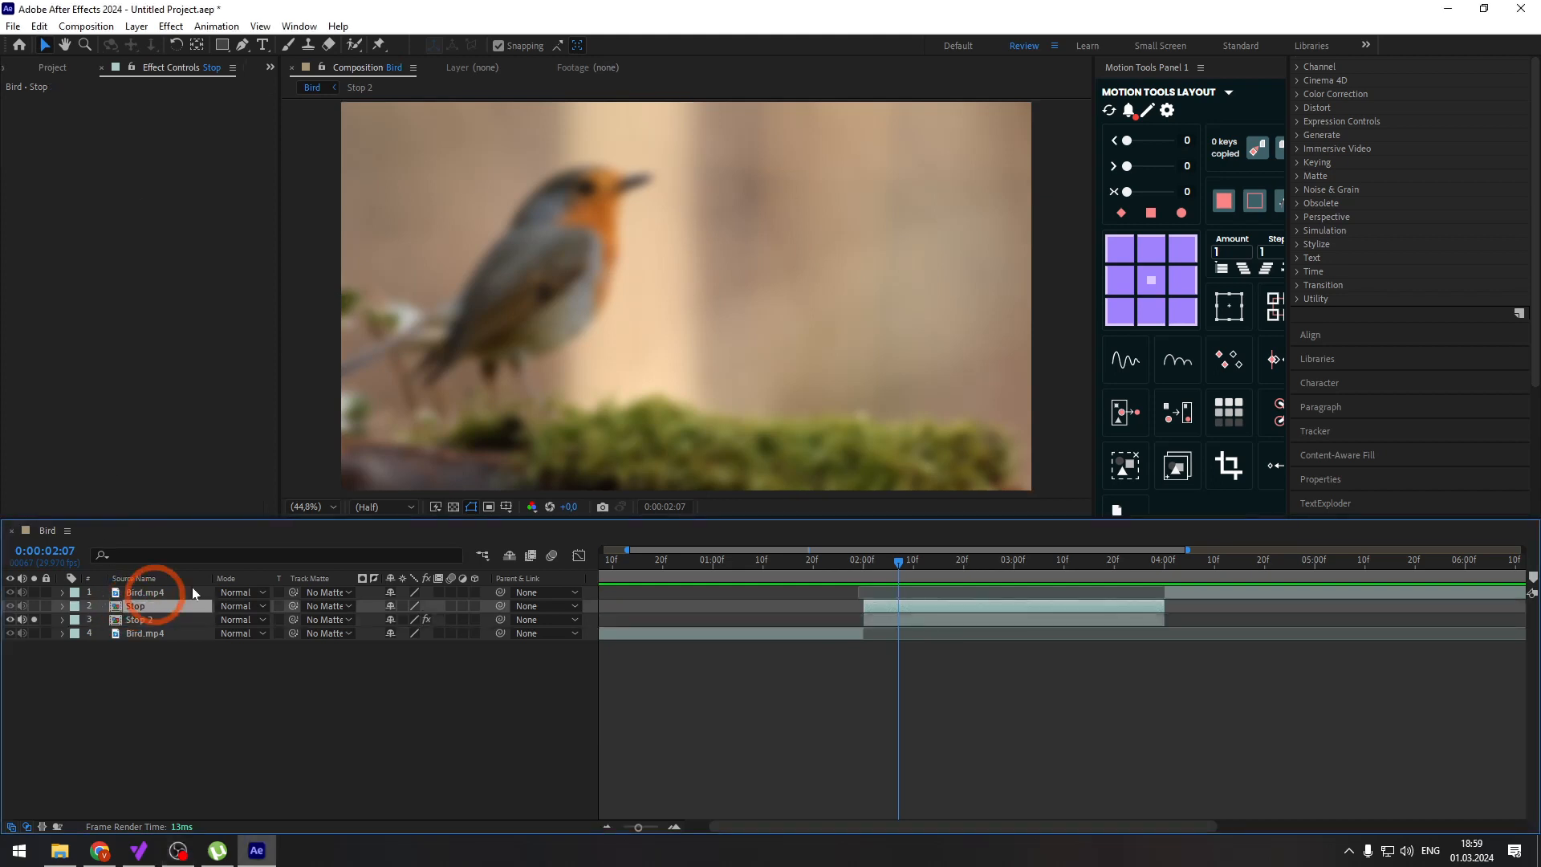
double_click(138, 605)
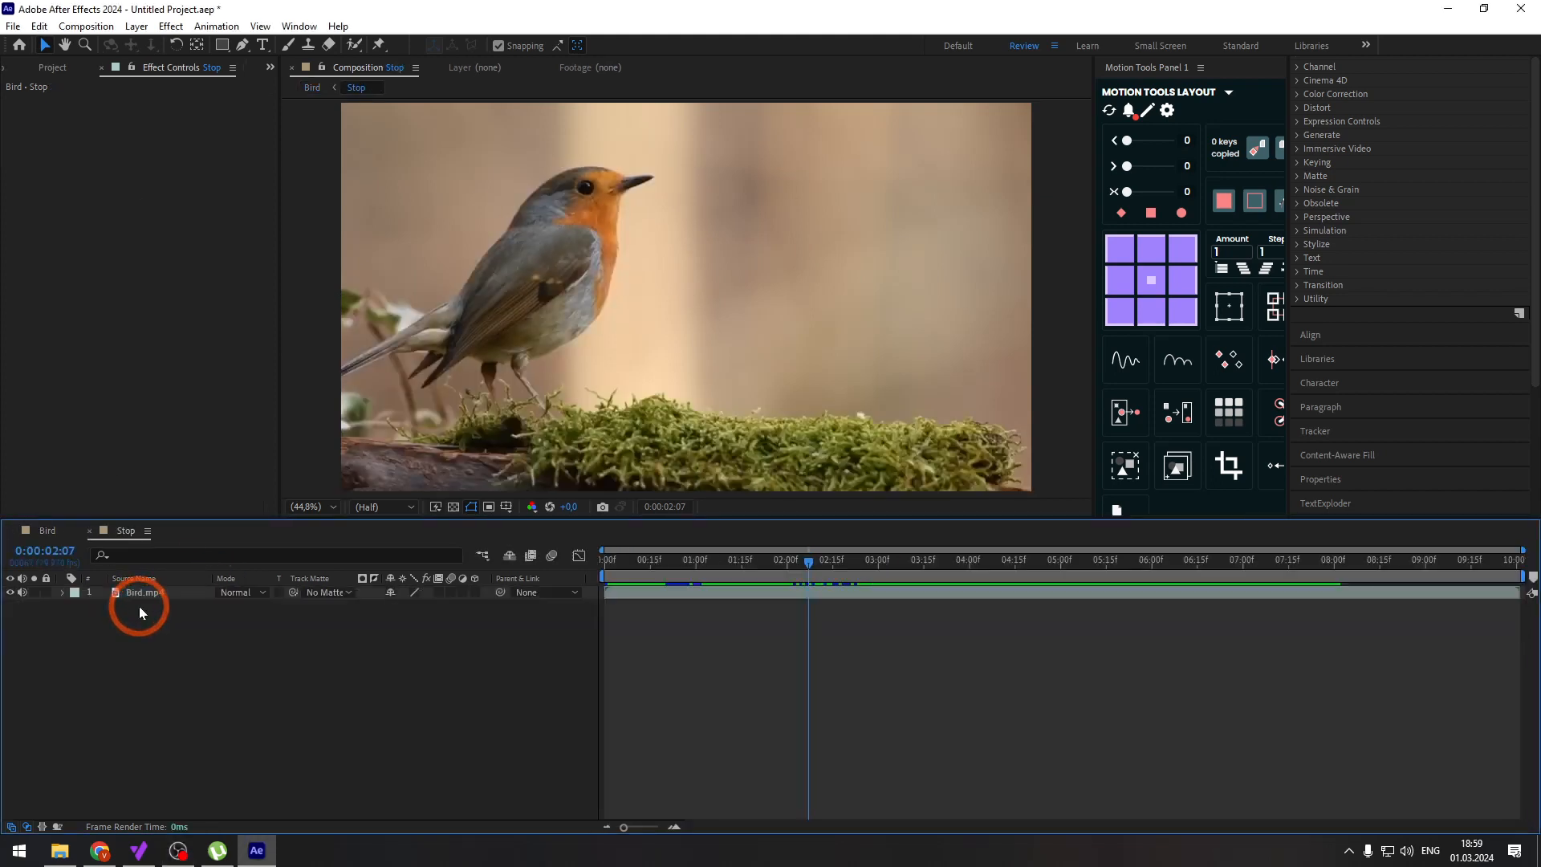
left_click(53, 69)
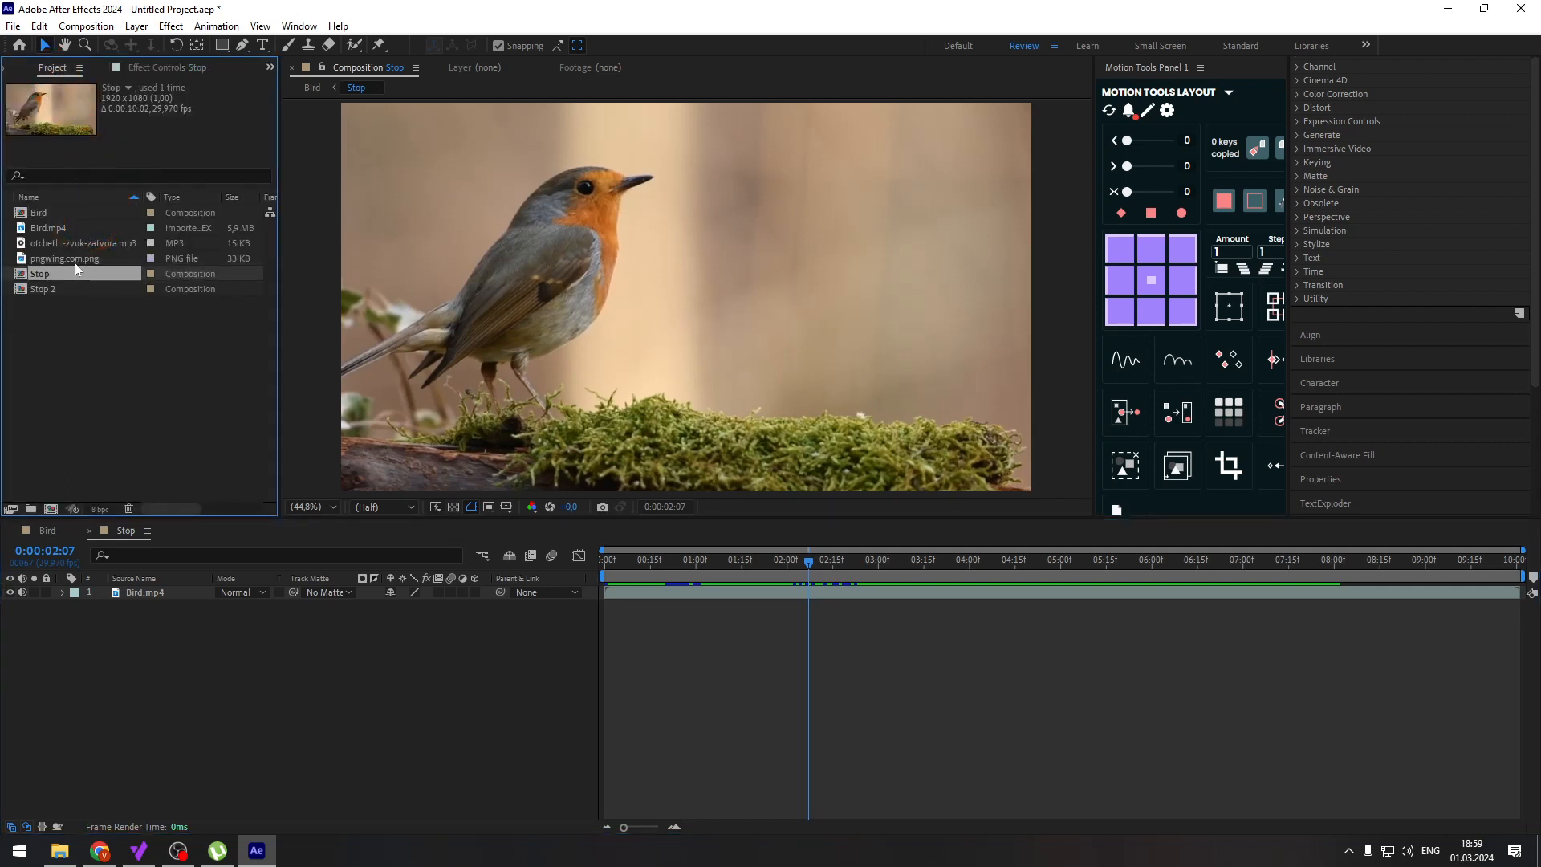
left_click_drag(74, 259, 156, 592)
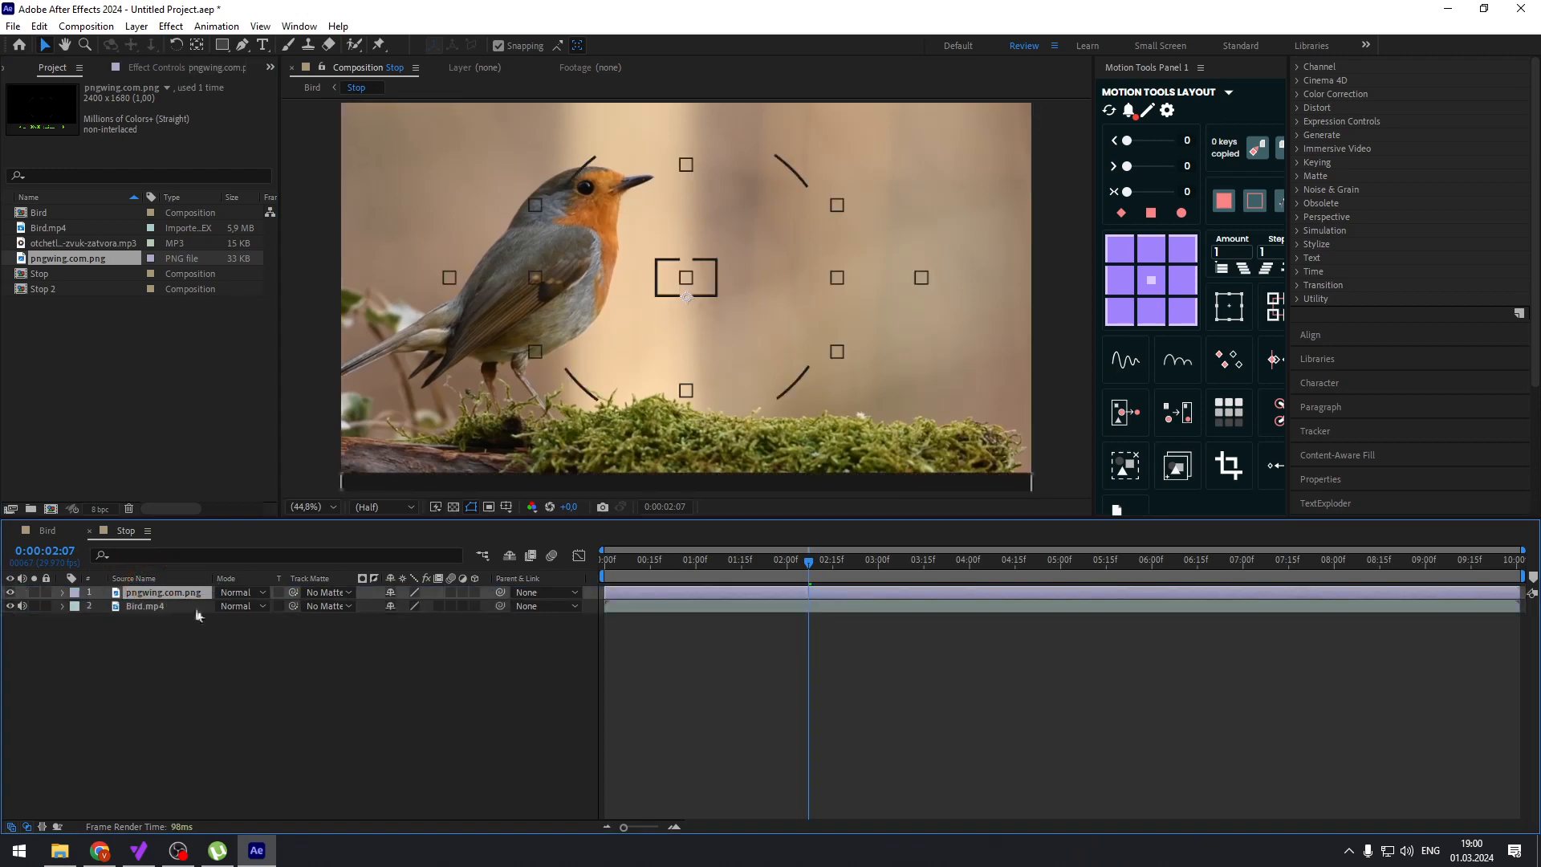
key("ctrl+alt+f")
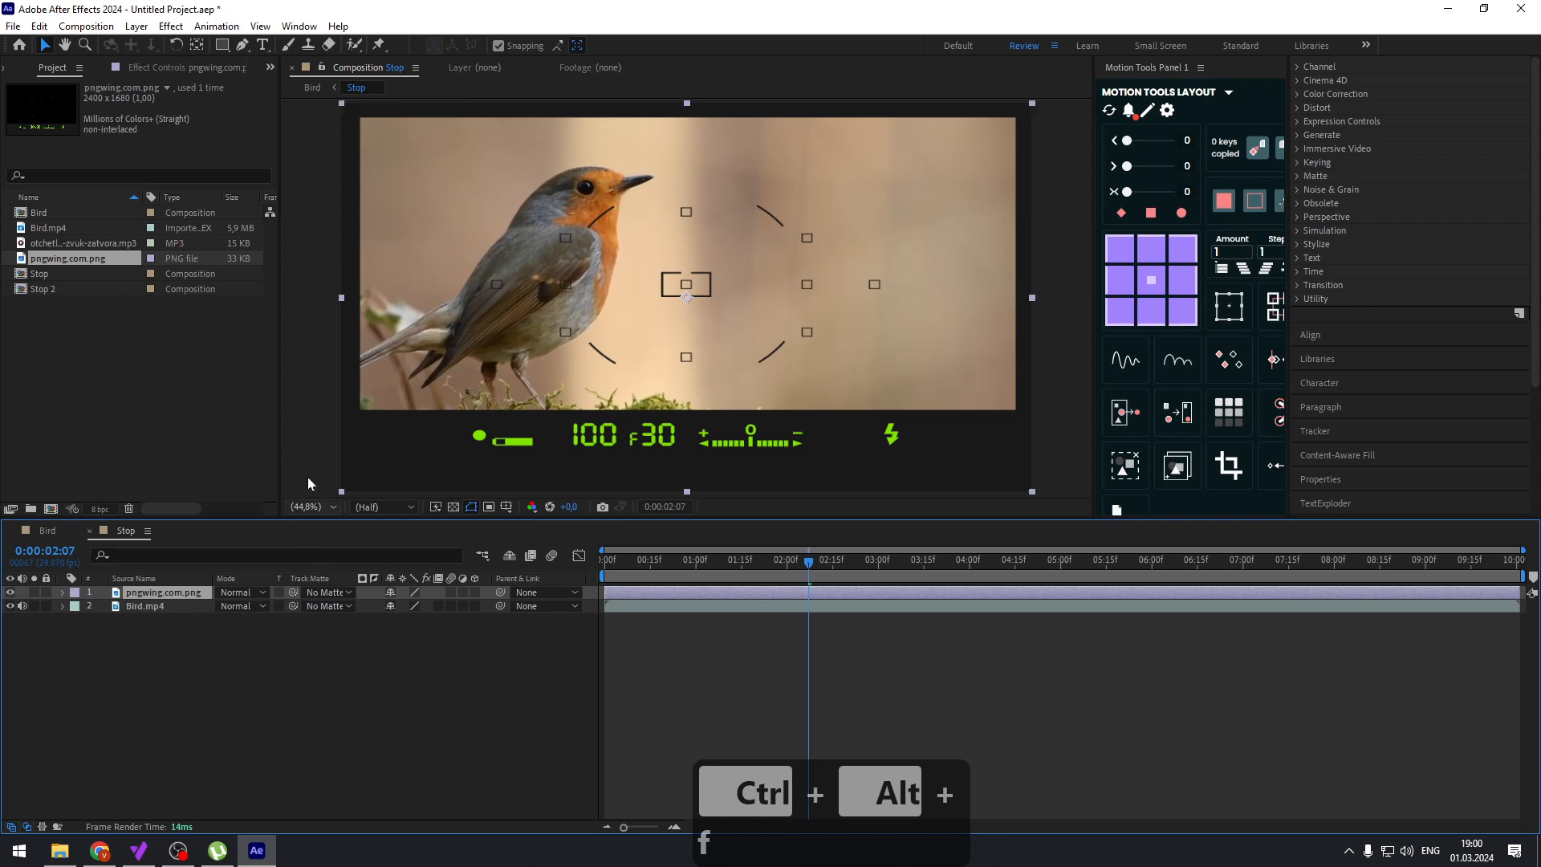
Return to the Bird composition, set the current time to 0:00:02:00 and turn off solo on the Stop 2 layer
left_click(49, 532)
left_click(403, 619)
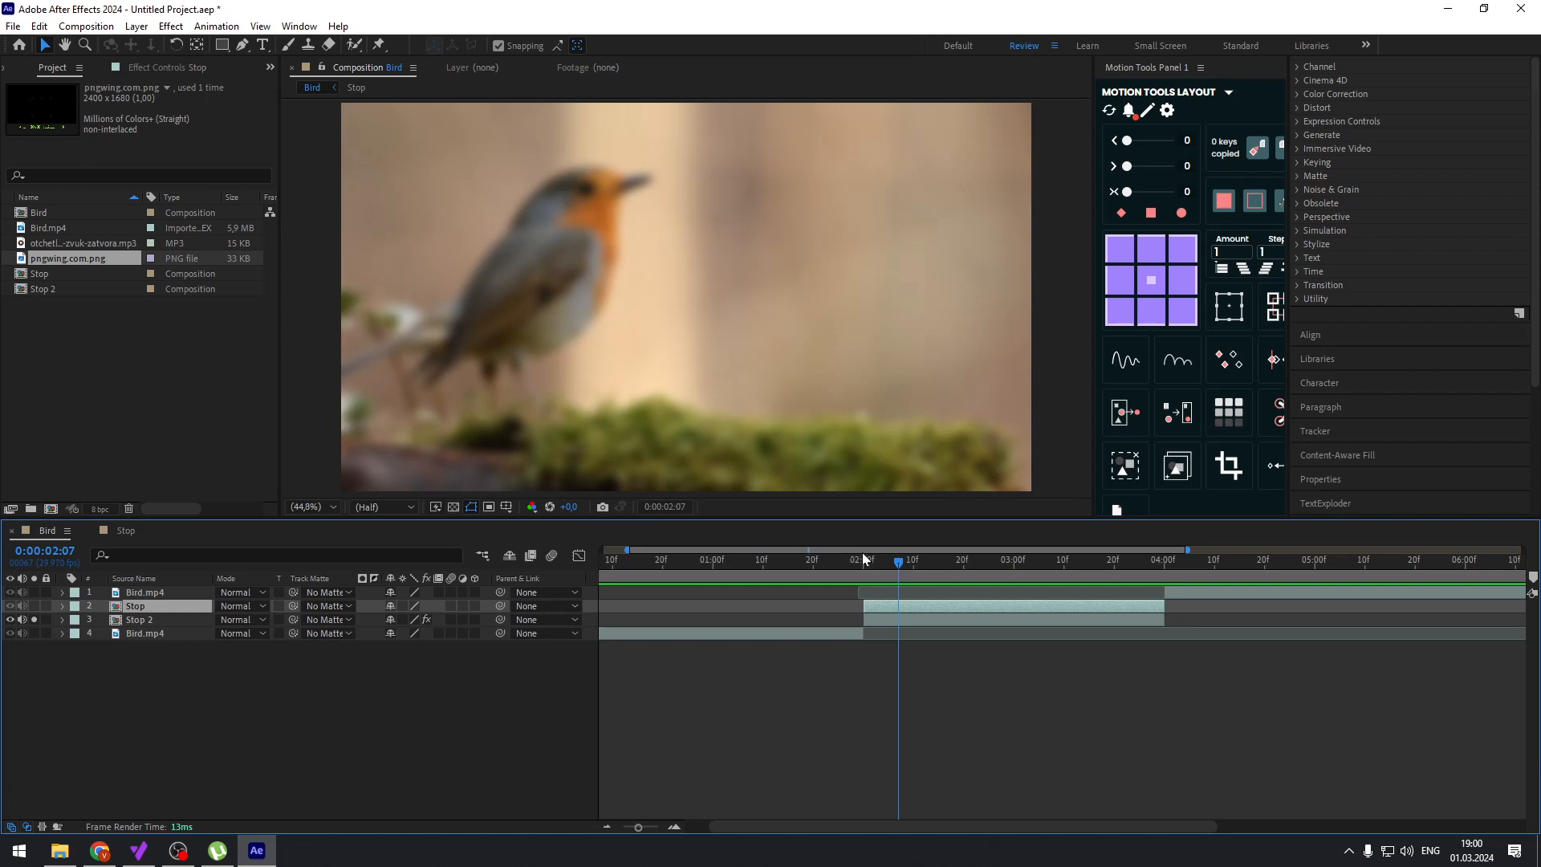
left_click_drag(900, 561, 863, 566)
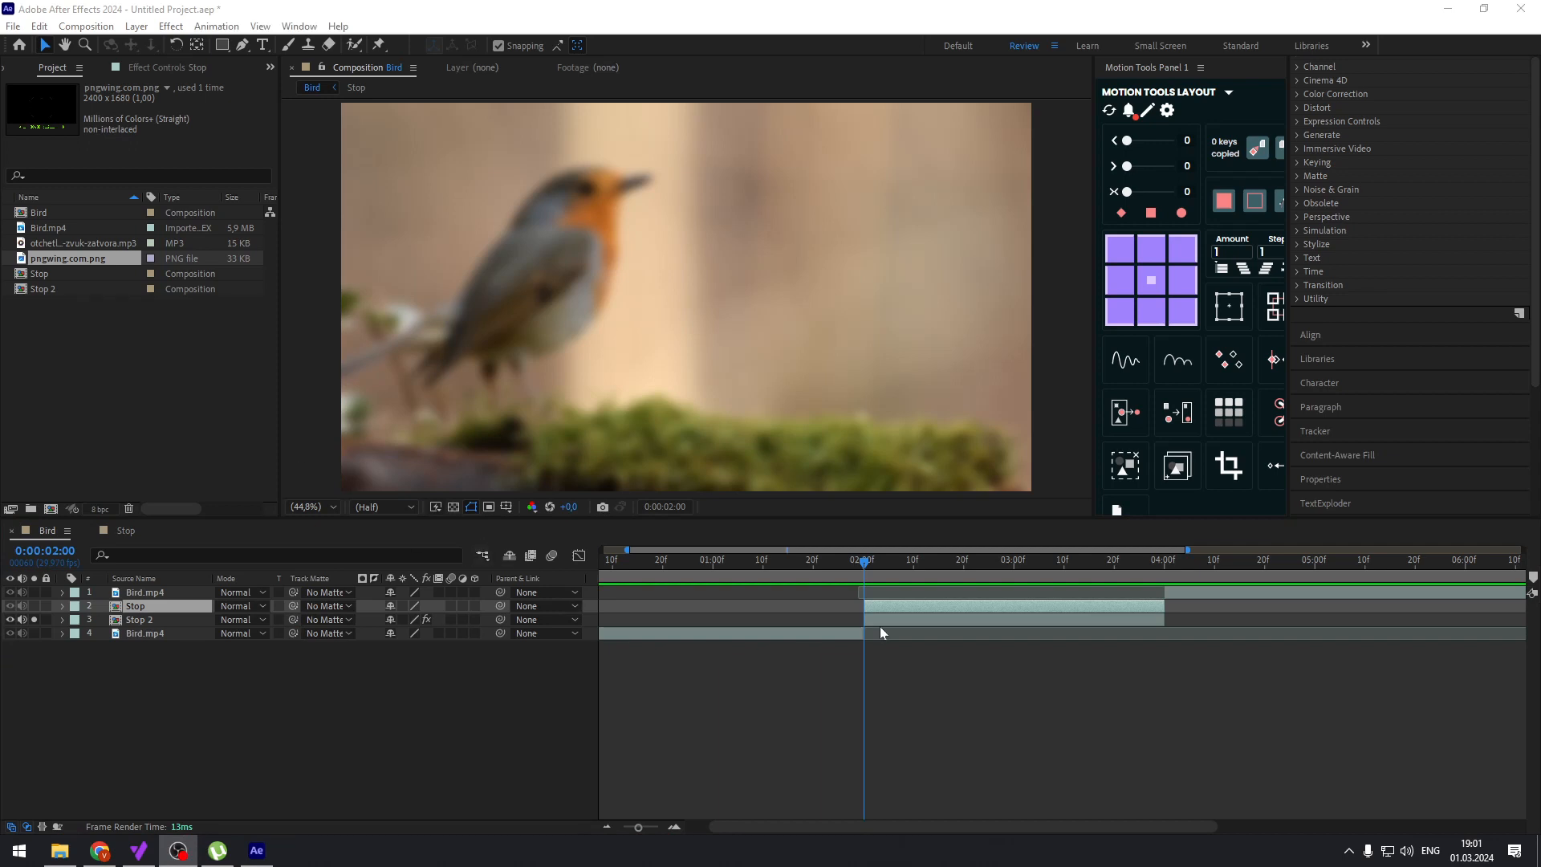
left_click(34, 621)
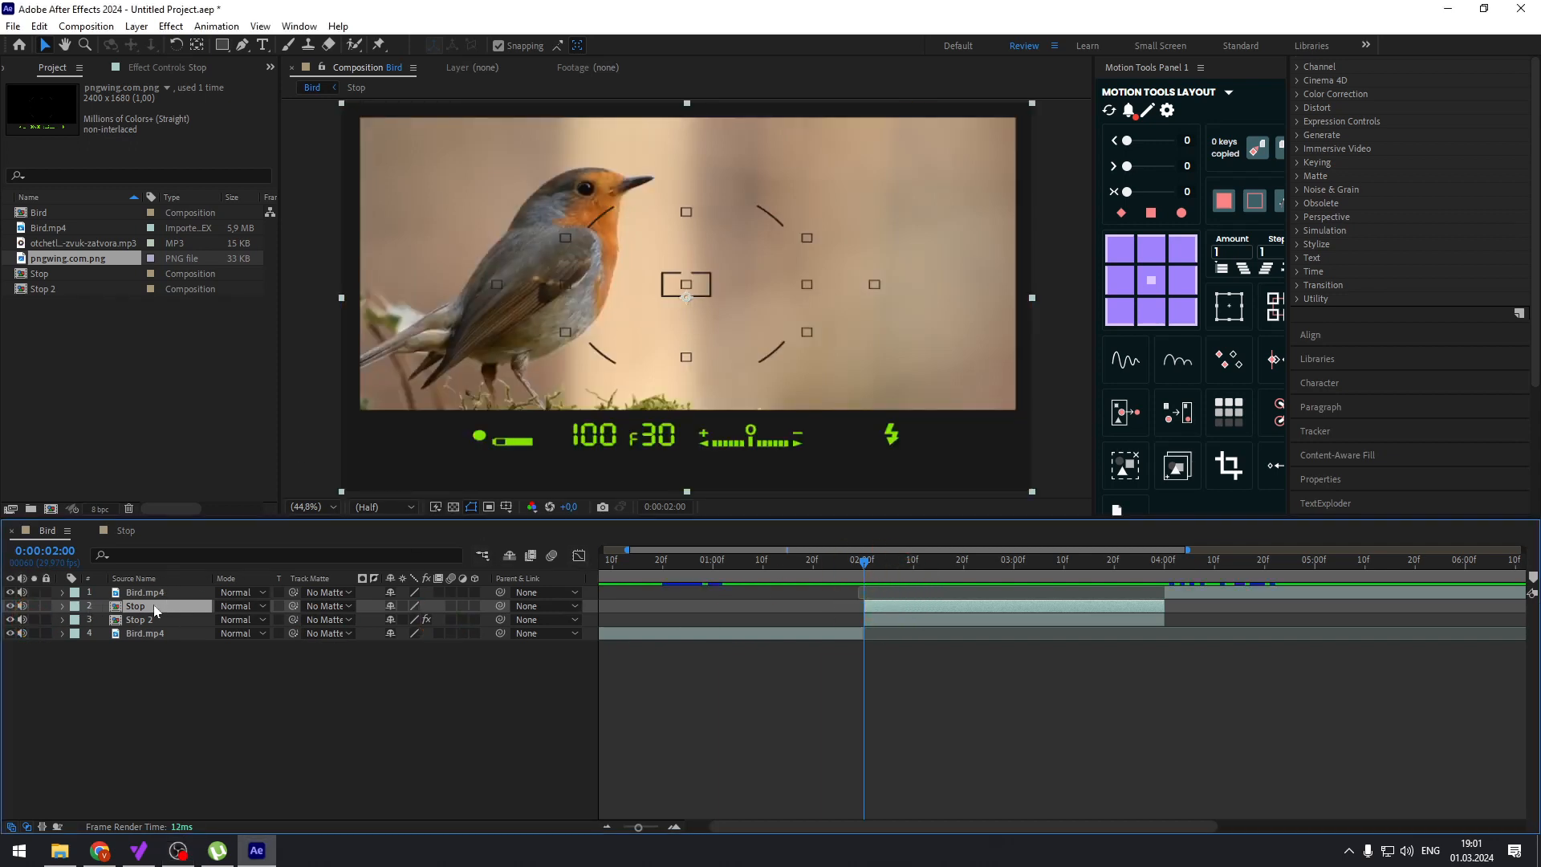
Reveal the Stop layer's scale and rotation and set its scale to 110%
key("s")
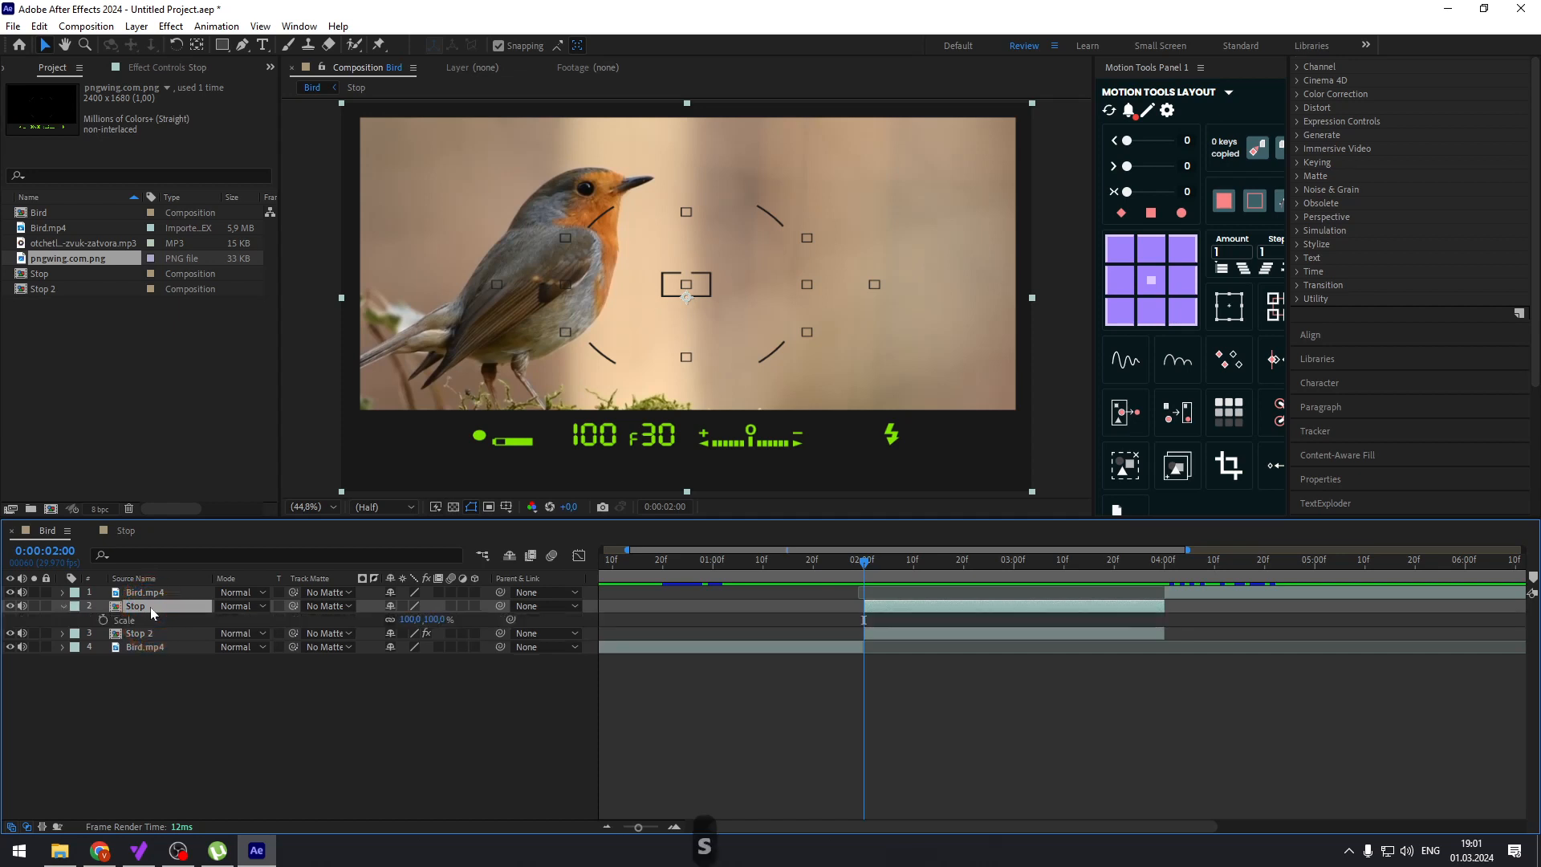
key("shift+r")
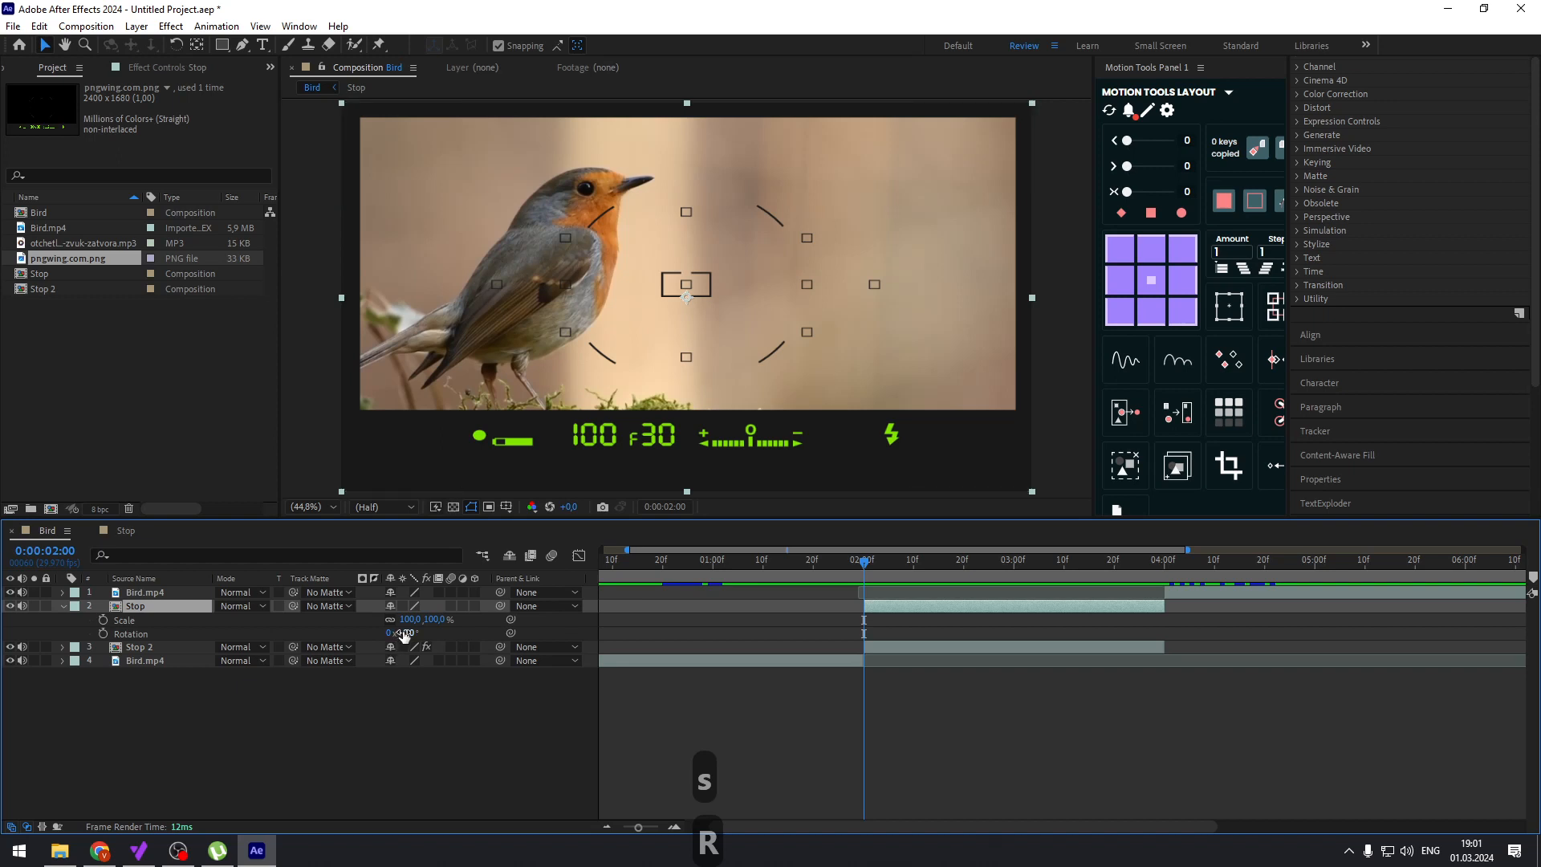
left_click(434, 620)
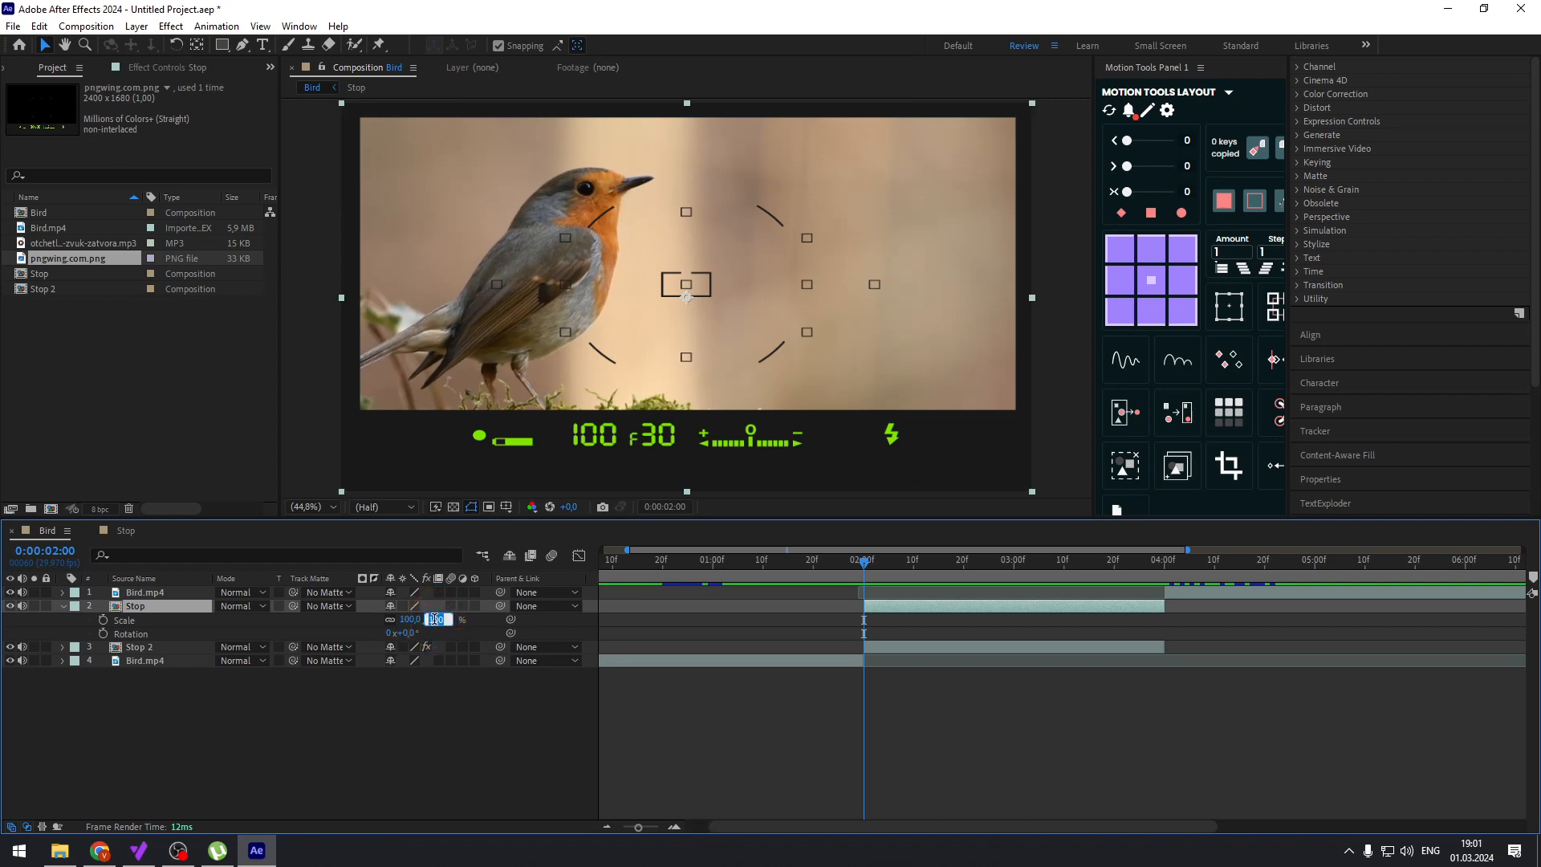
type("110")
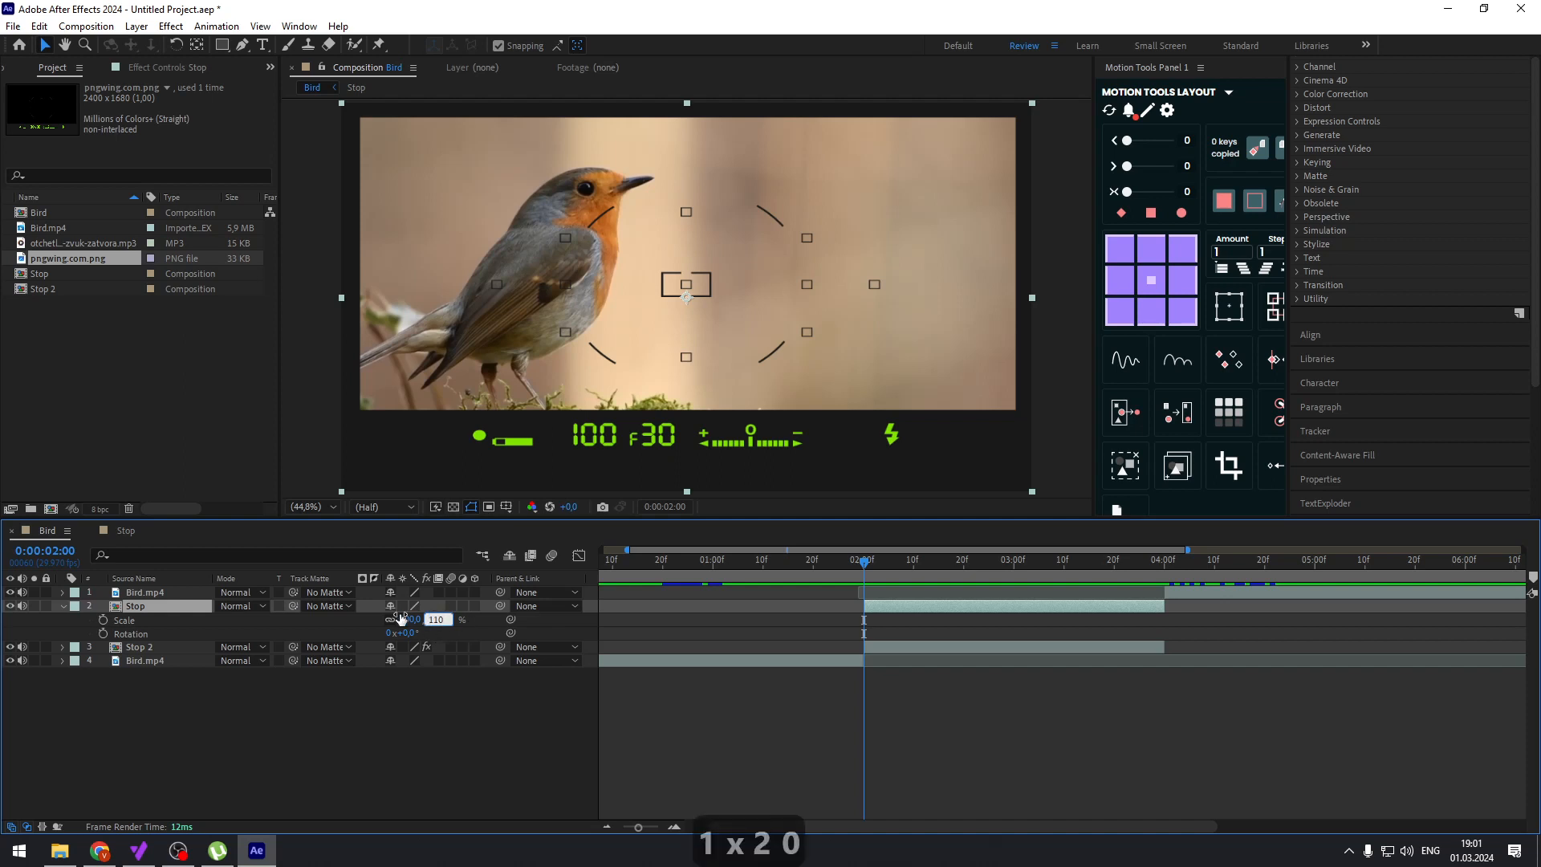
key("Return")
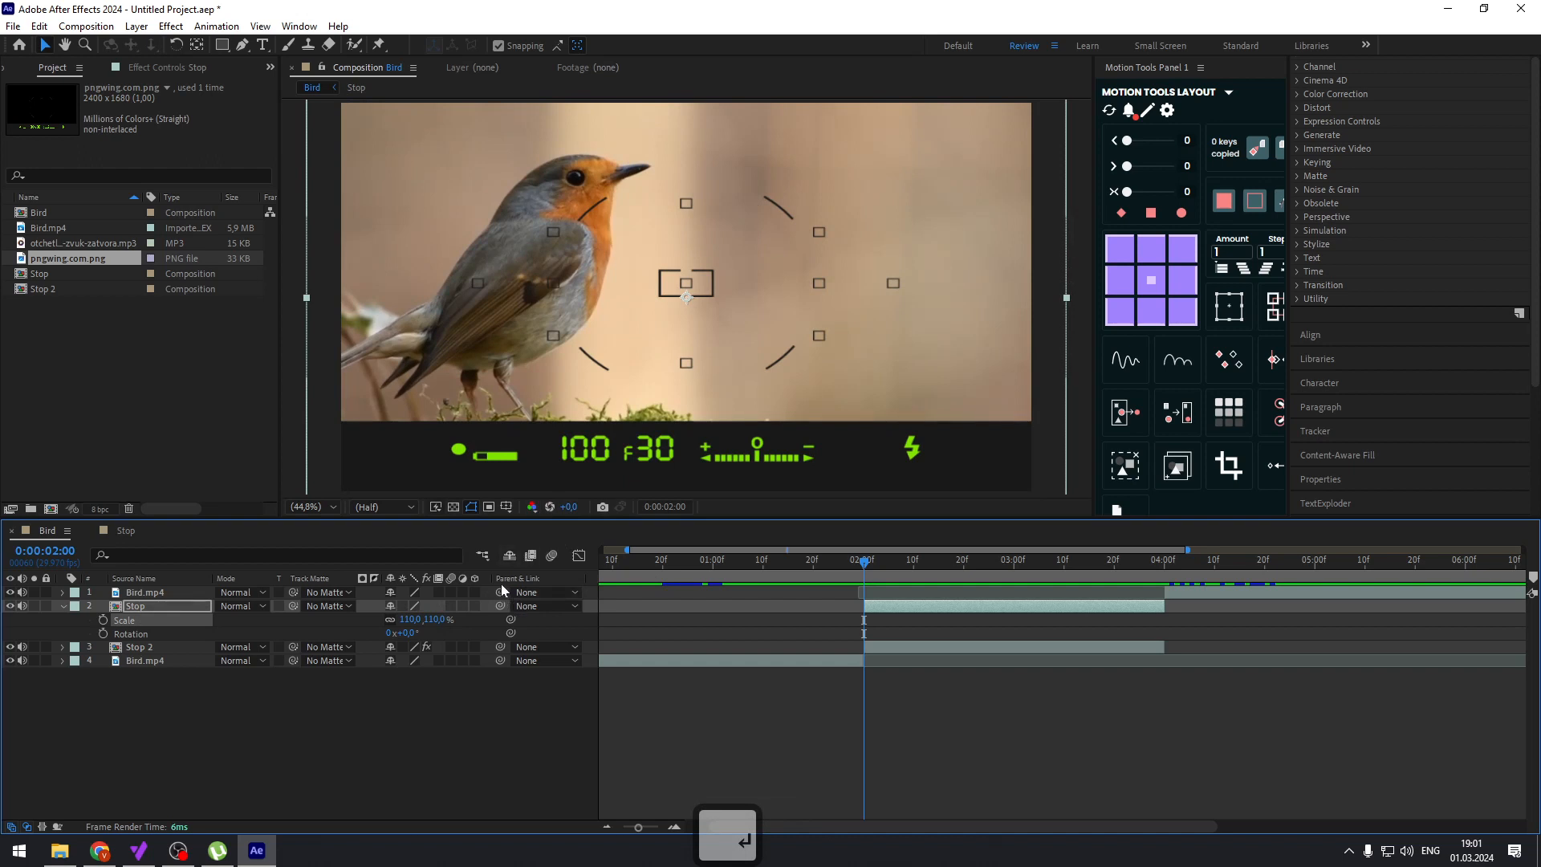
Set the Stop layer's rotation to 8° and add starting keyframes for its rotation and scale at 0:00:02:00
left_click(409, 634)
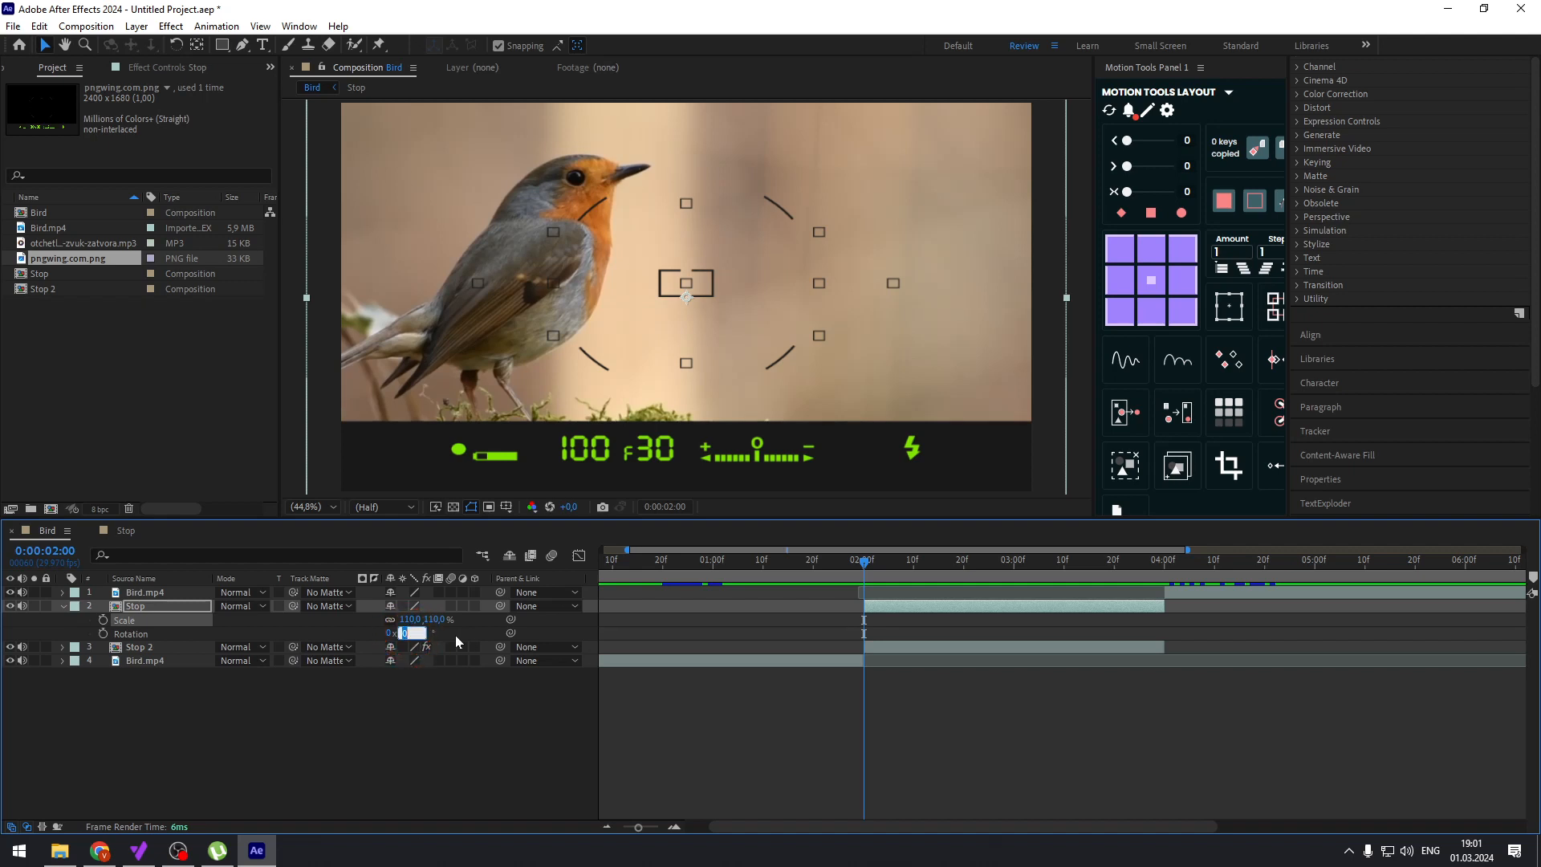
key("Up")
key("Up")
key("Up")
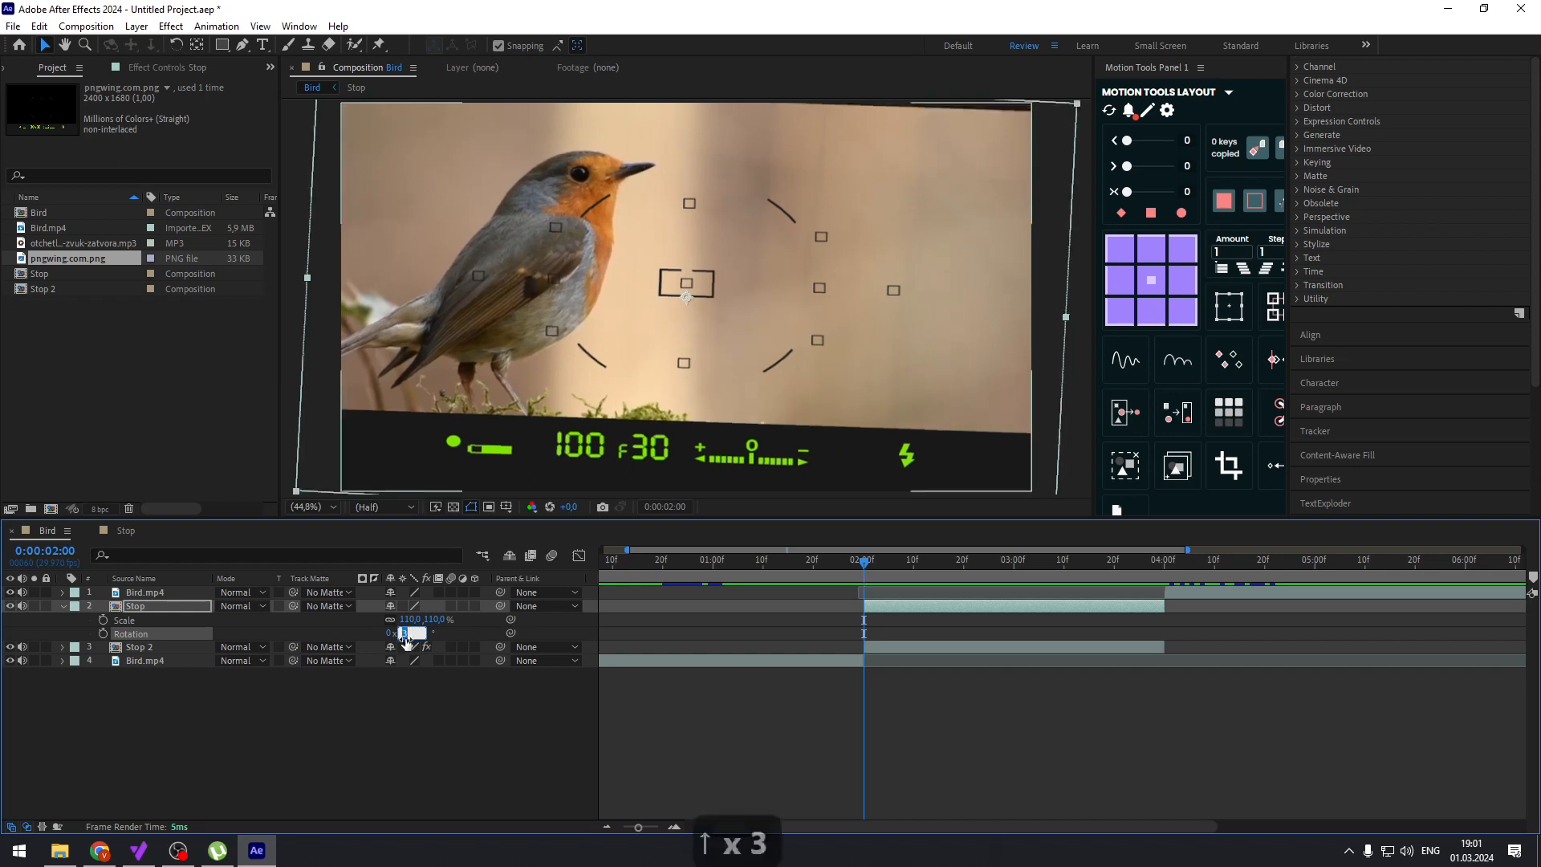
key("Up")
key("Up")
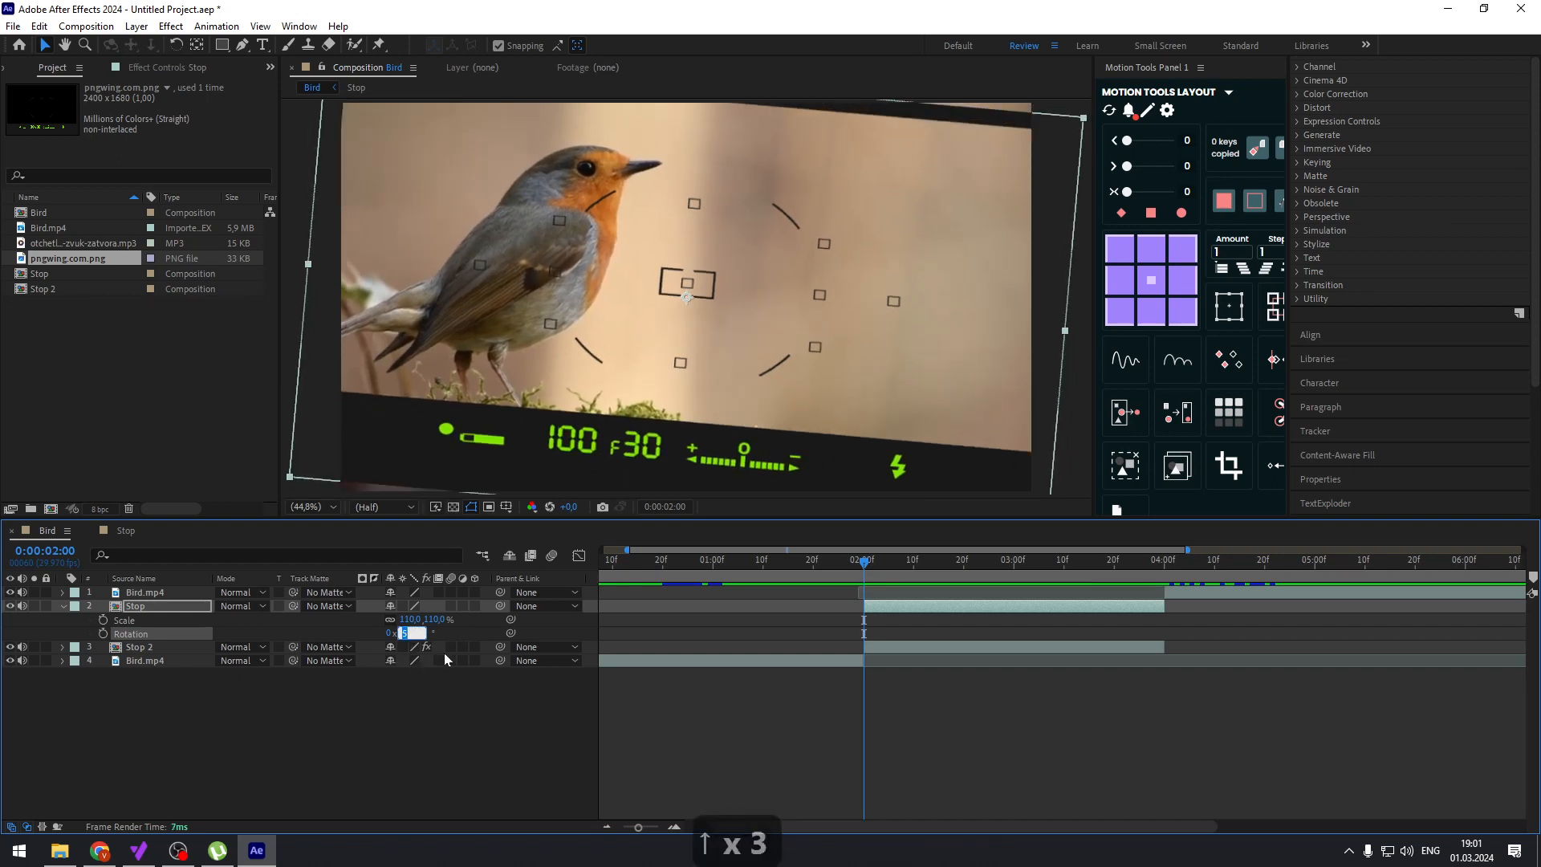
key("Up")
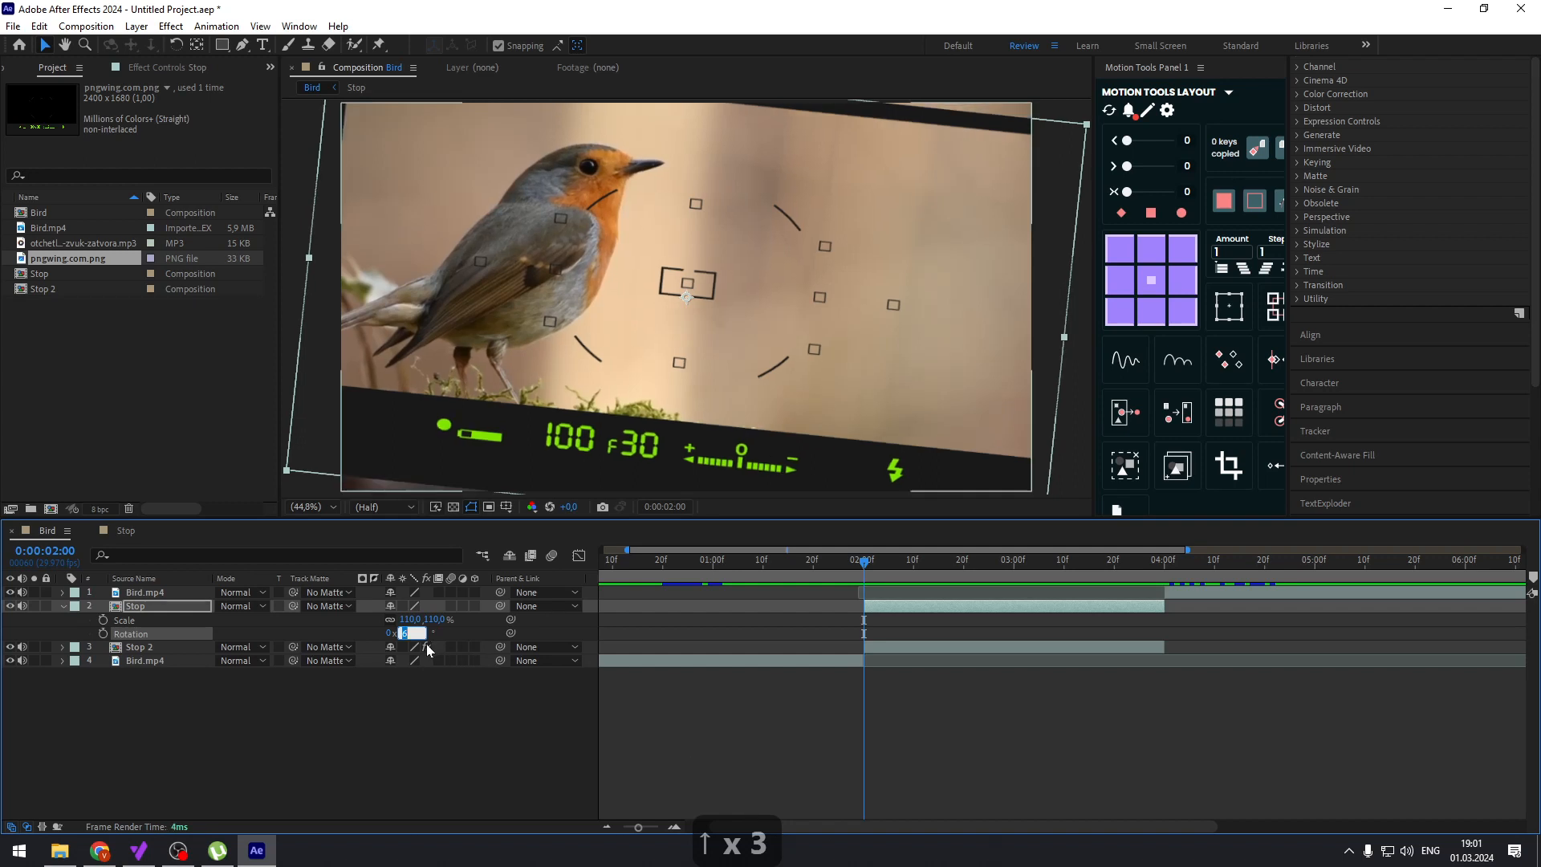
key("Up")
key("Up")
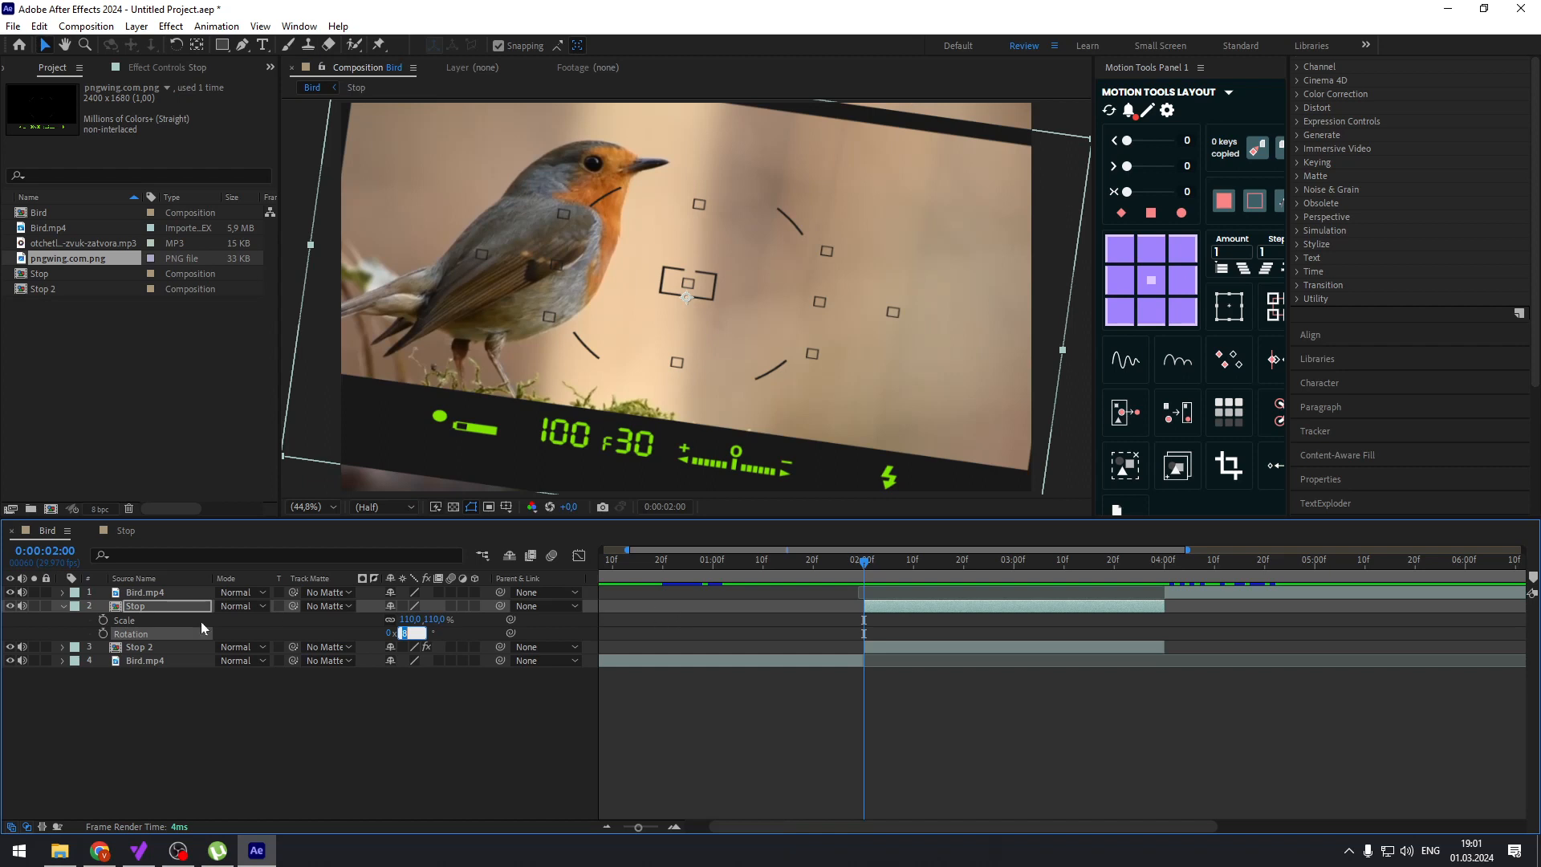
left_click(103, 634)
left_click(103, 620)
Set the current time to 0:00:02:10 and keyframe the Stop layer's scale at 70%
left_click(726, 549)
left_click_drag(864, 560, 916, 570)
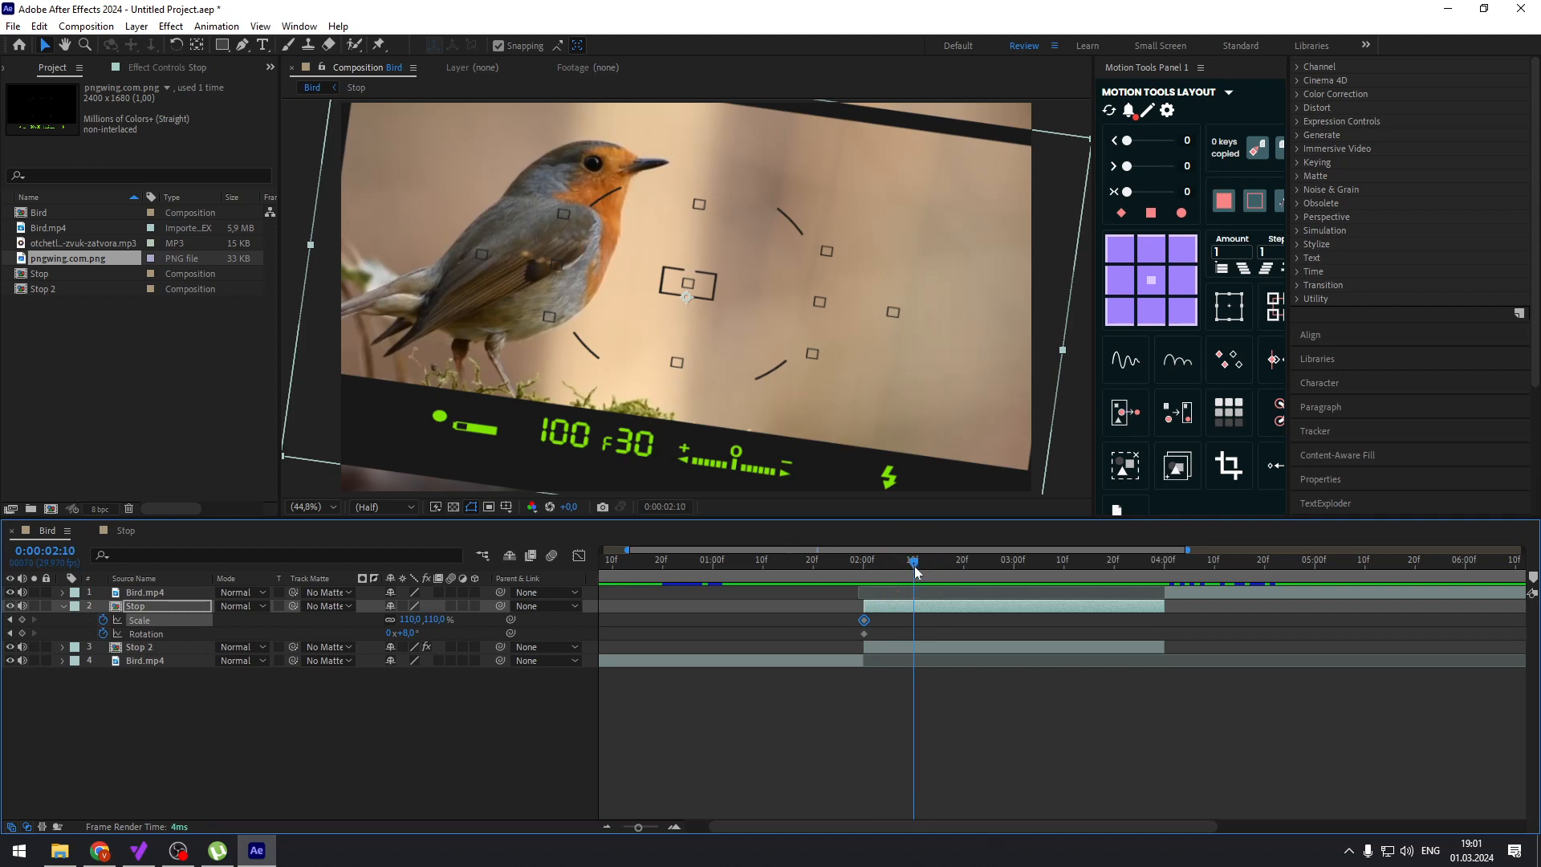
left_click_drag(433, 620, 433, 619)
type("70")
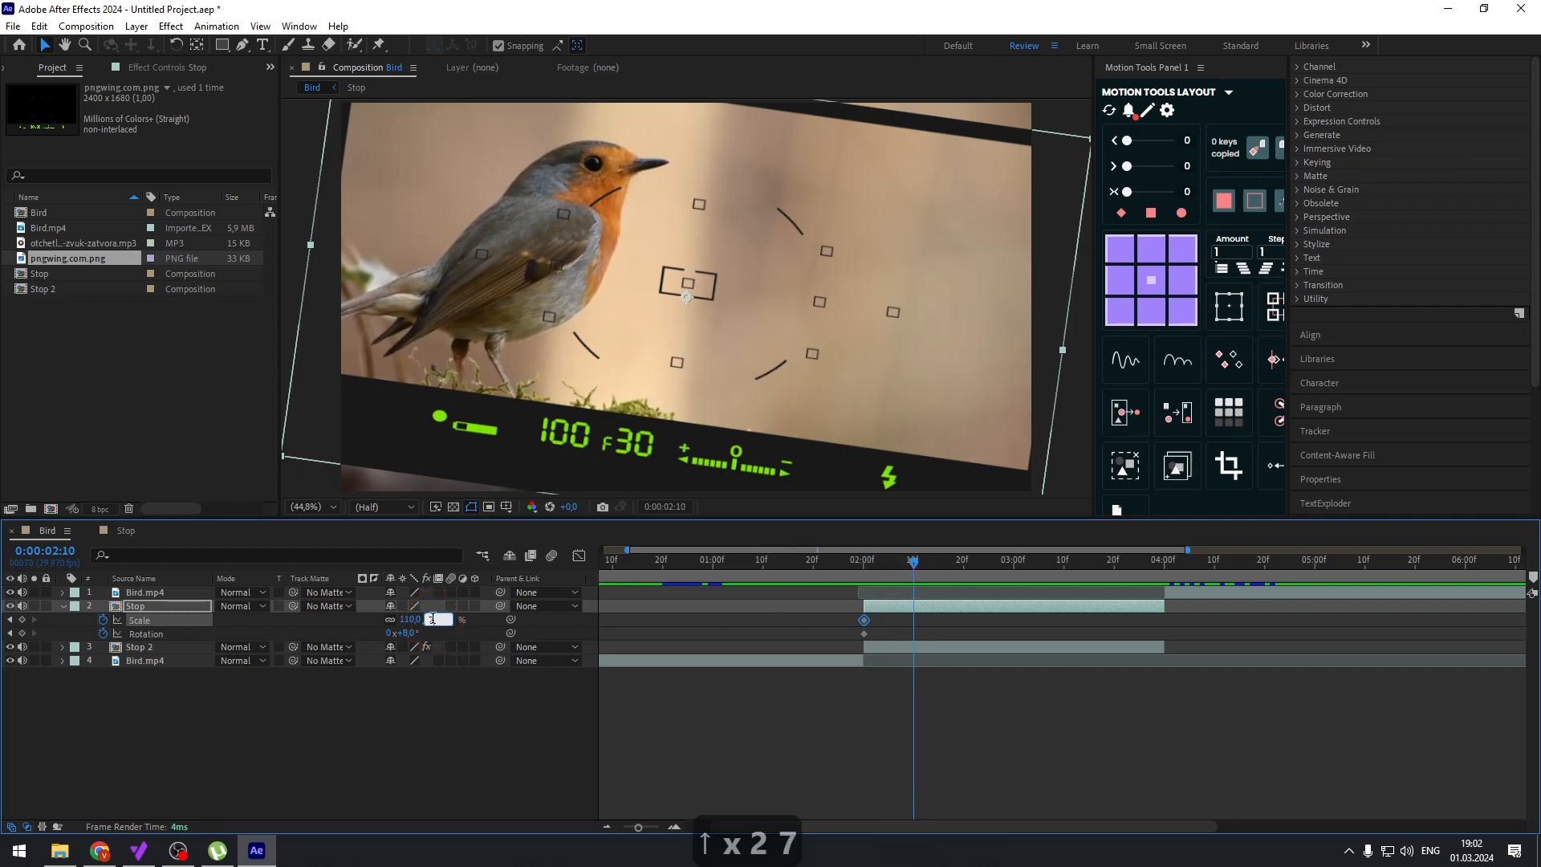
key("Return")
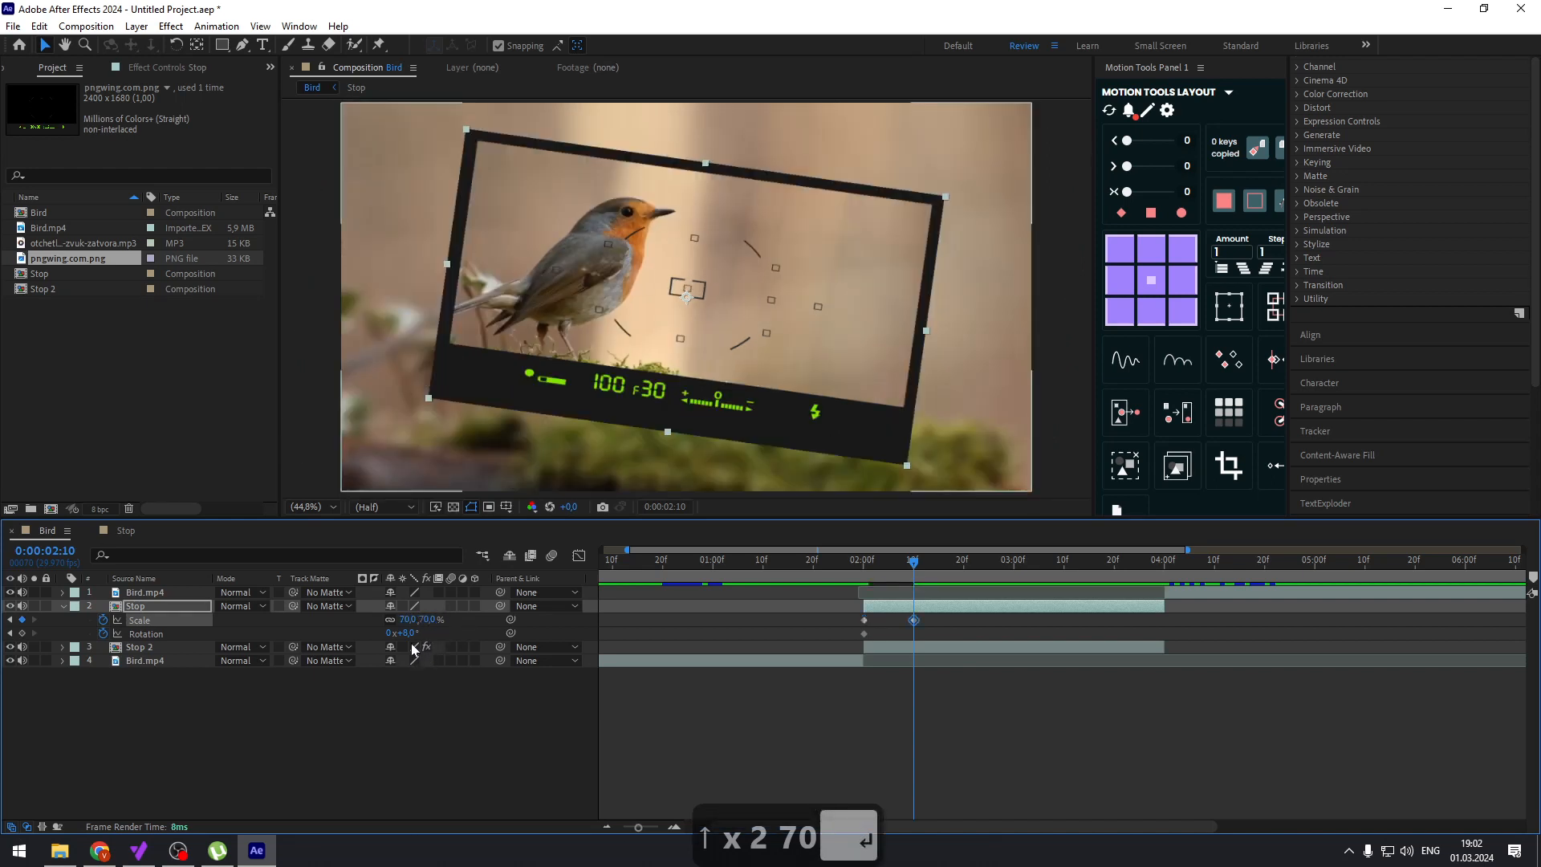
Try a rotation of 40° for the Stop layer at 0:00:02:10
left_click(410, 633)
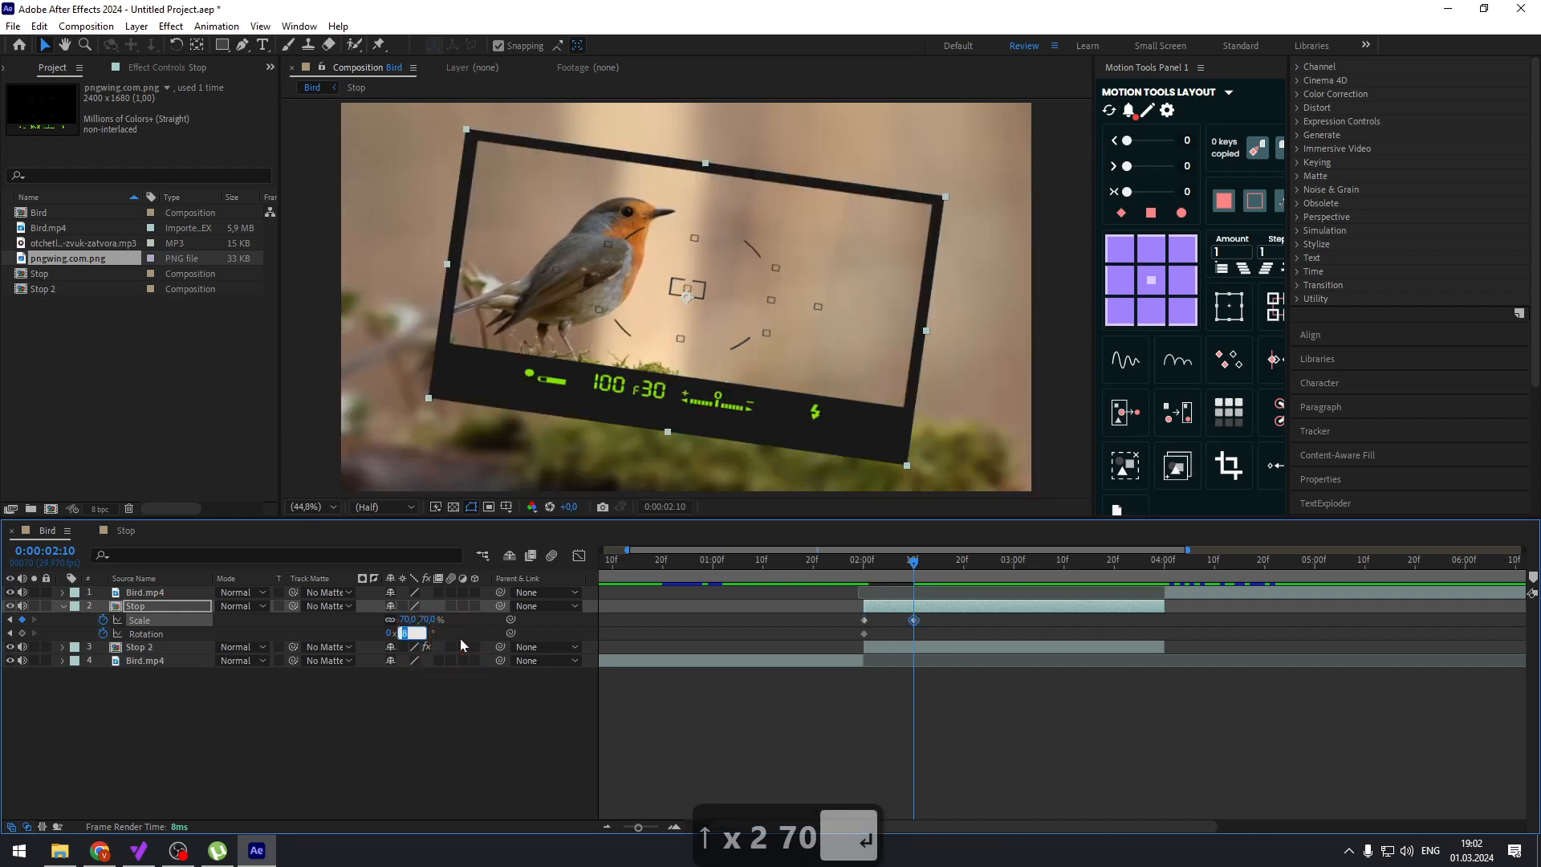
type("40")
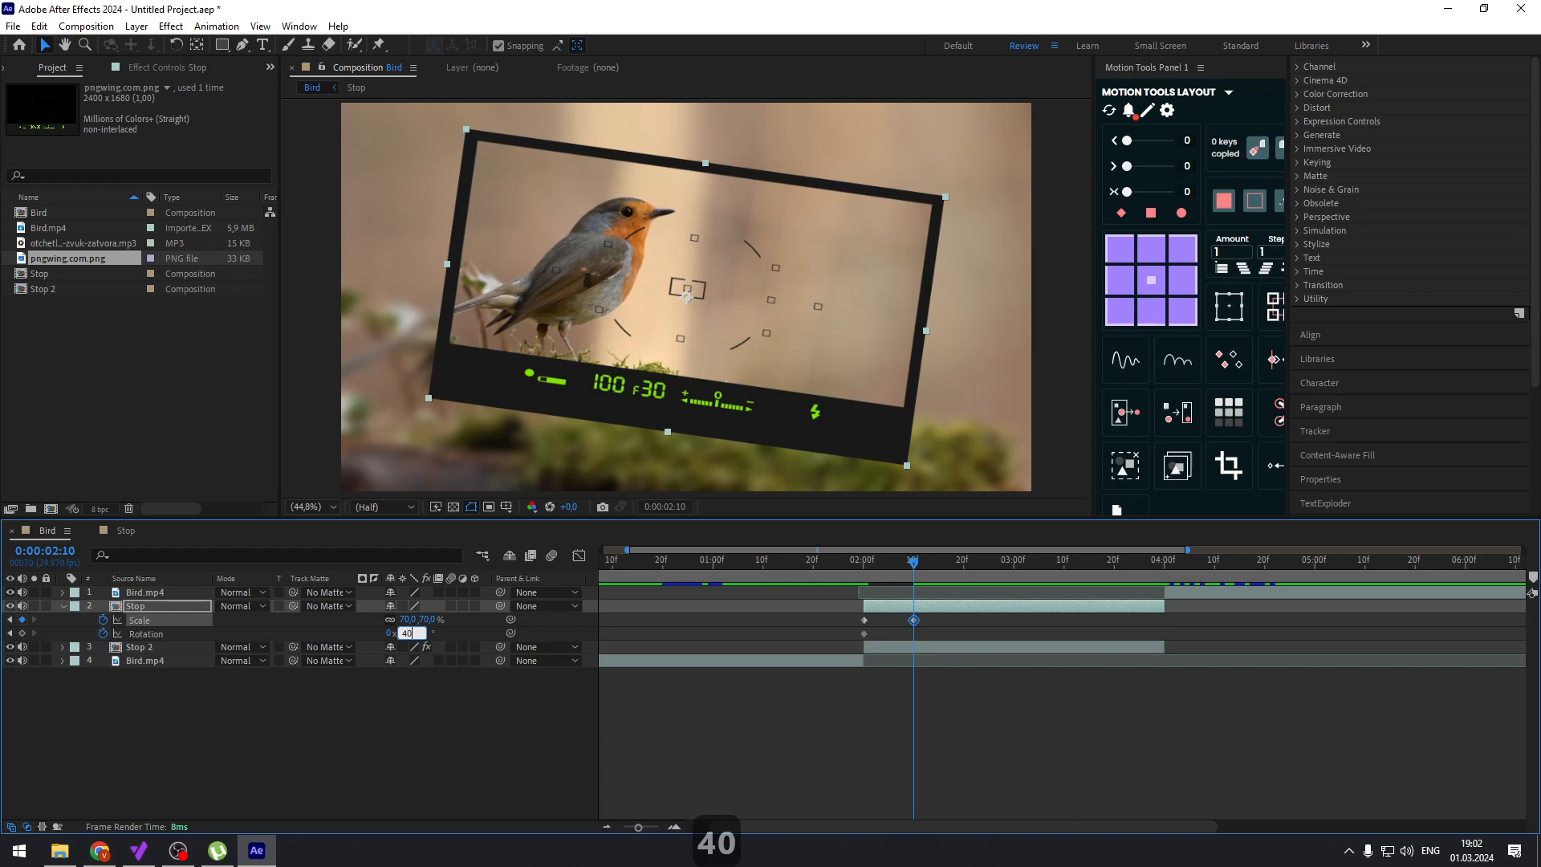
key("Return")
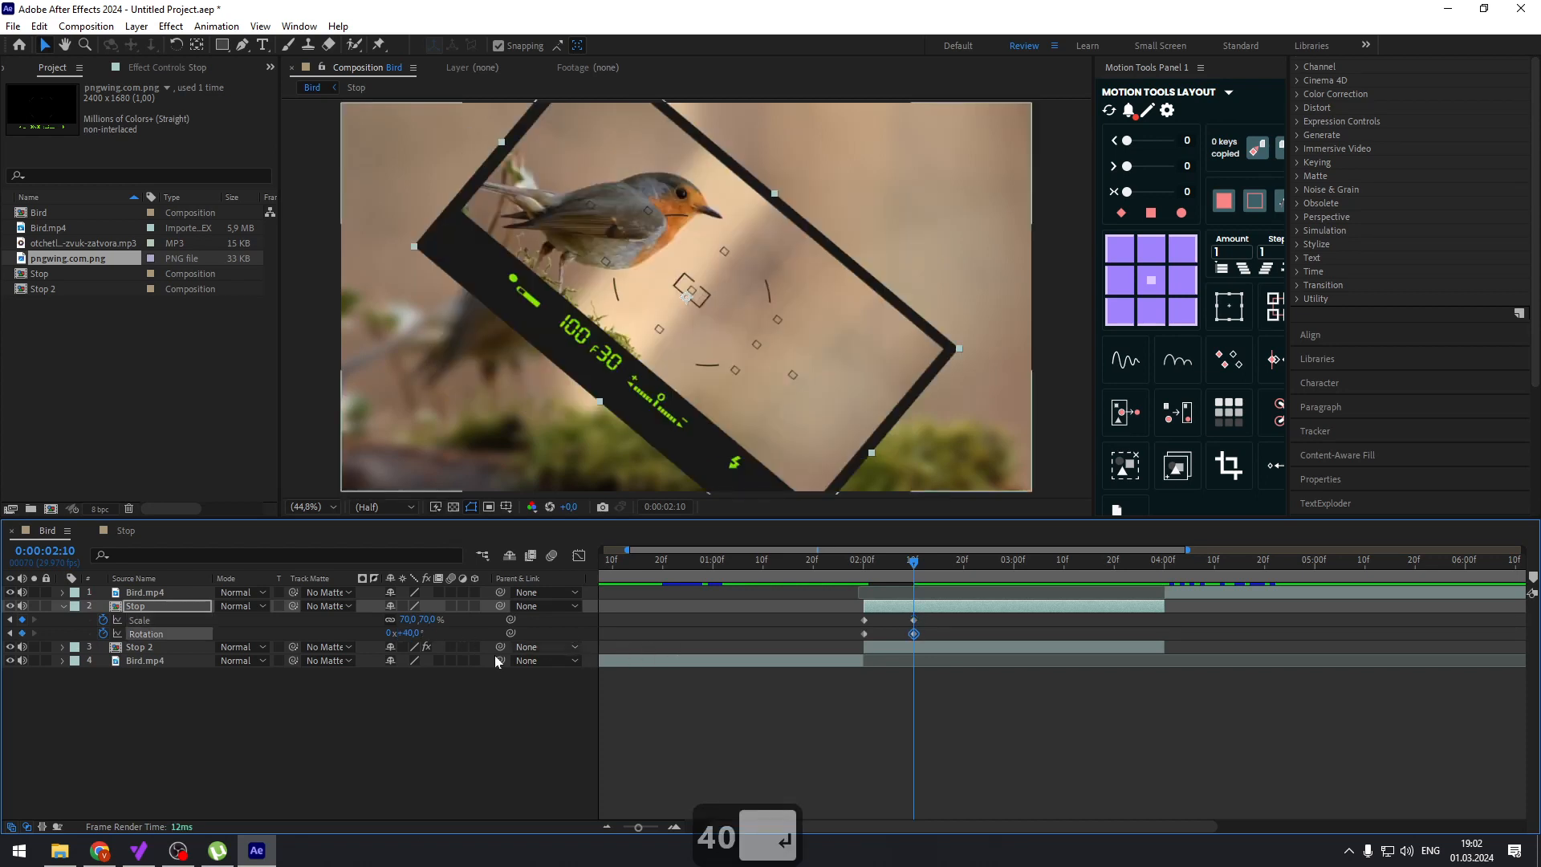
Set the Stop layer's rotation keyframe at 0:00:02:10 to 4°
left_click(411, 631)
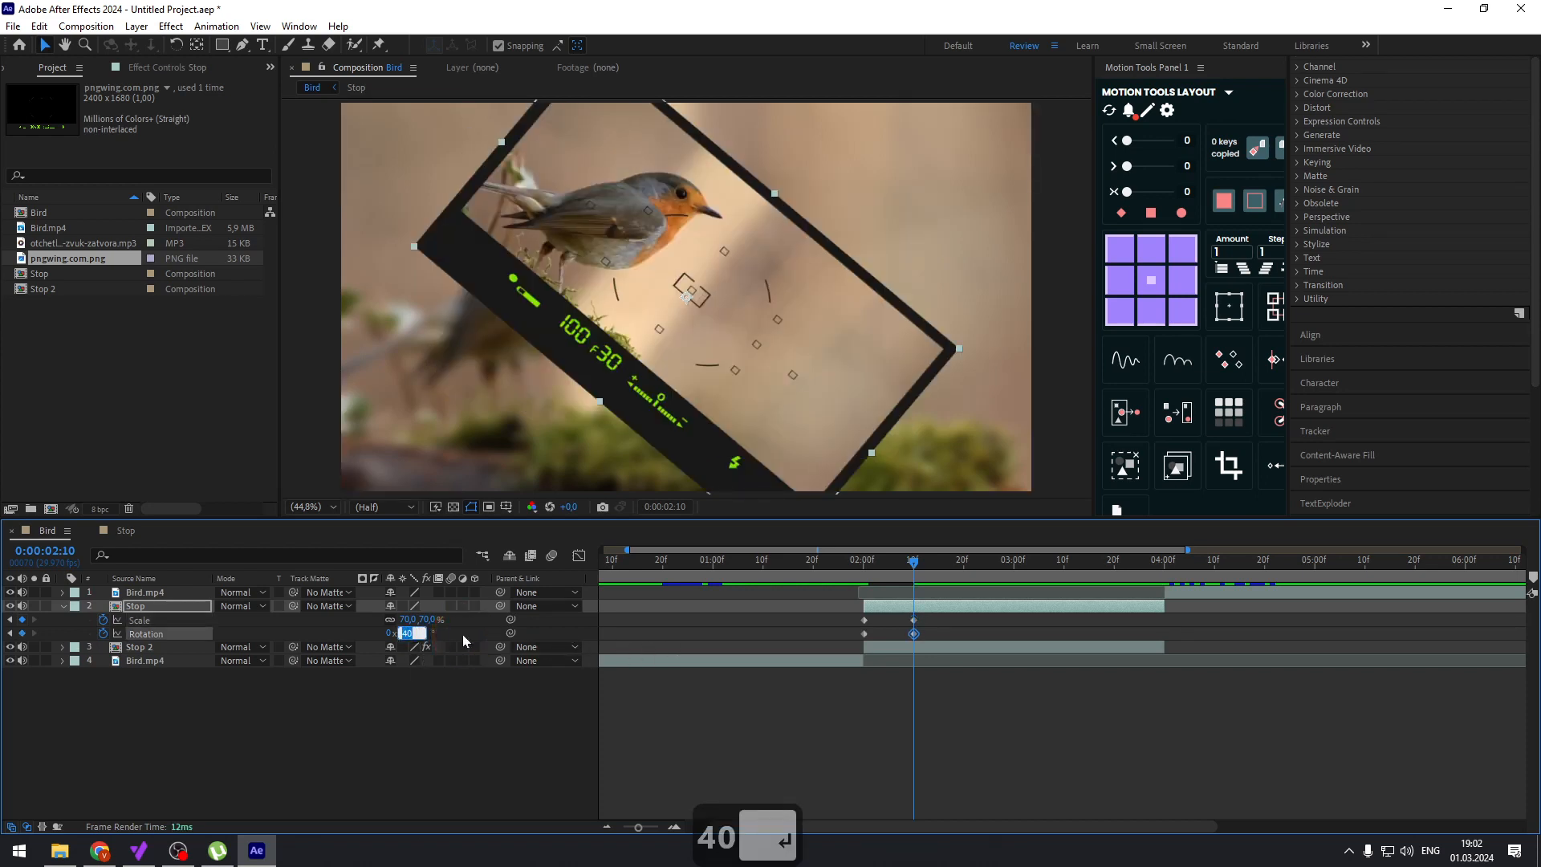
type("4")
key("Return")
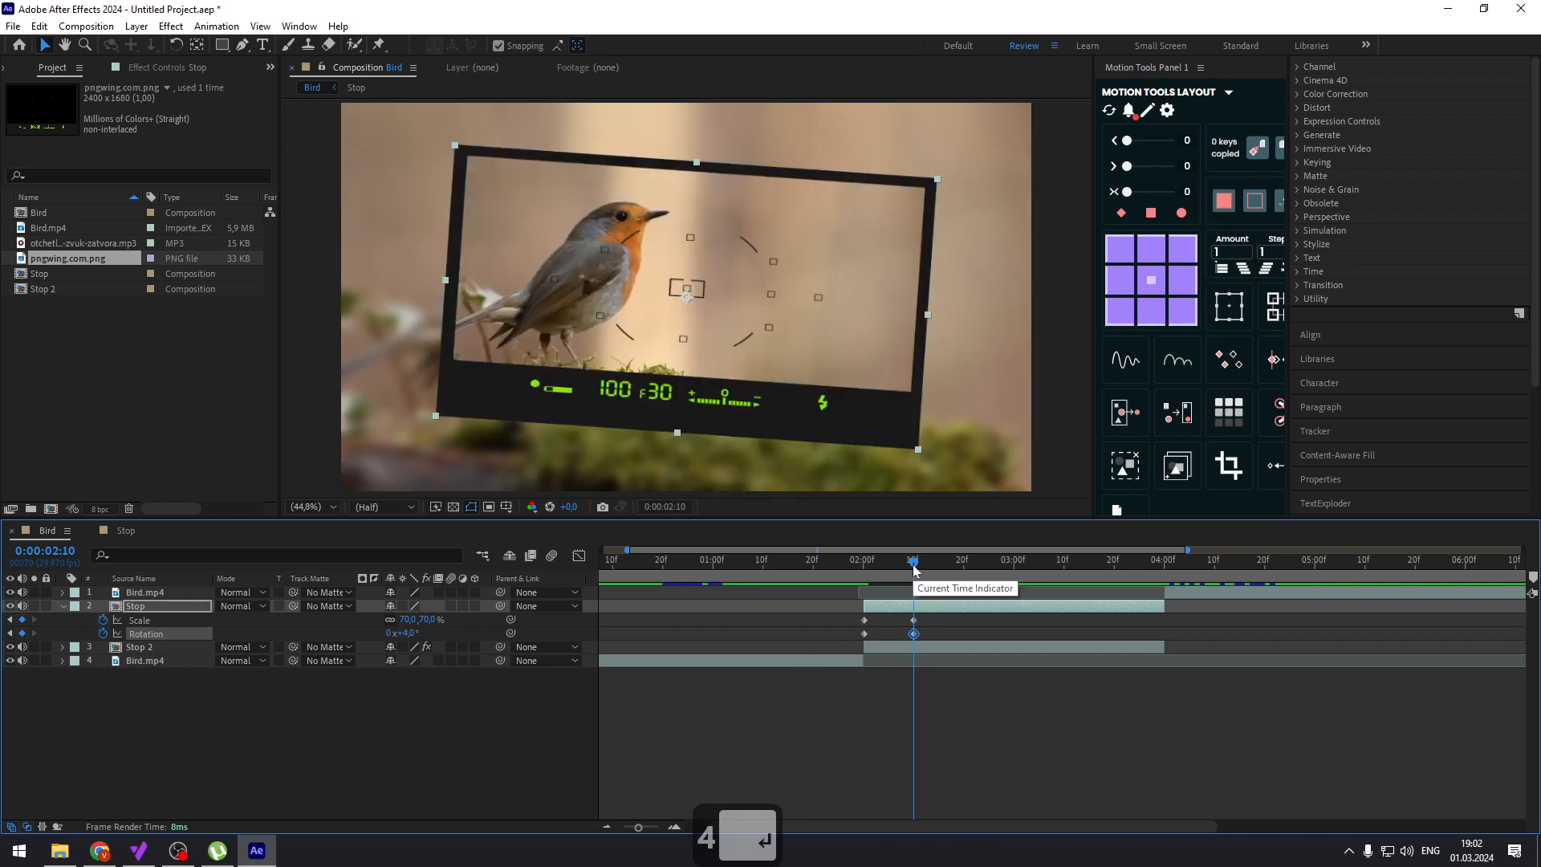
At 0:00:03:29, keyframe the Stop layer's scale at 80% and its rotation at 2°
left_click_drag(914, 568, 1160, 587)
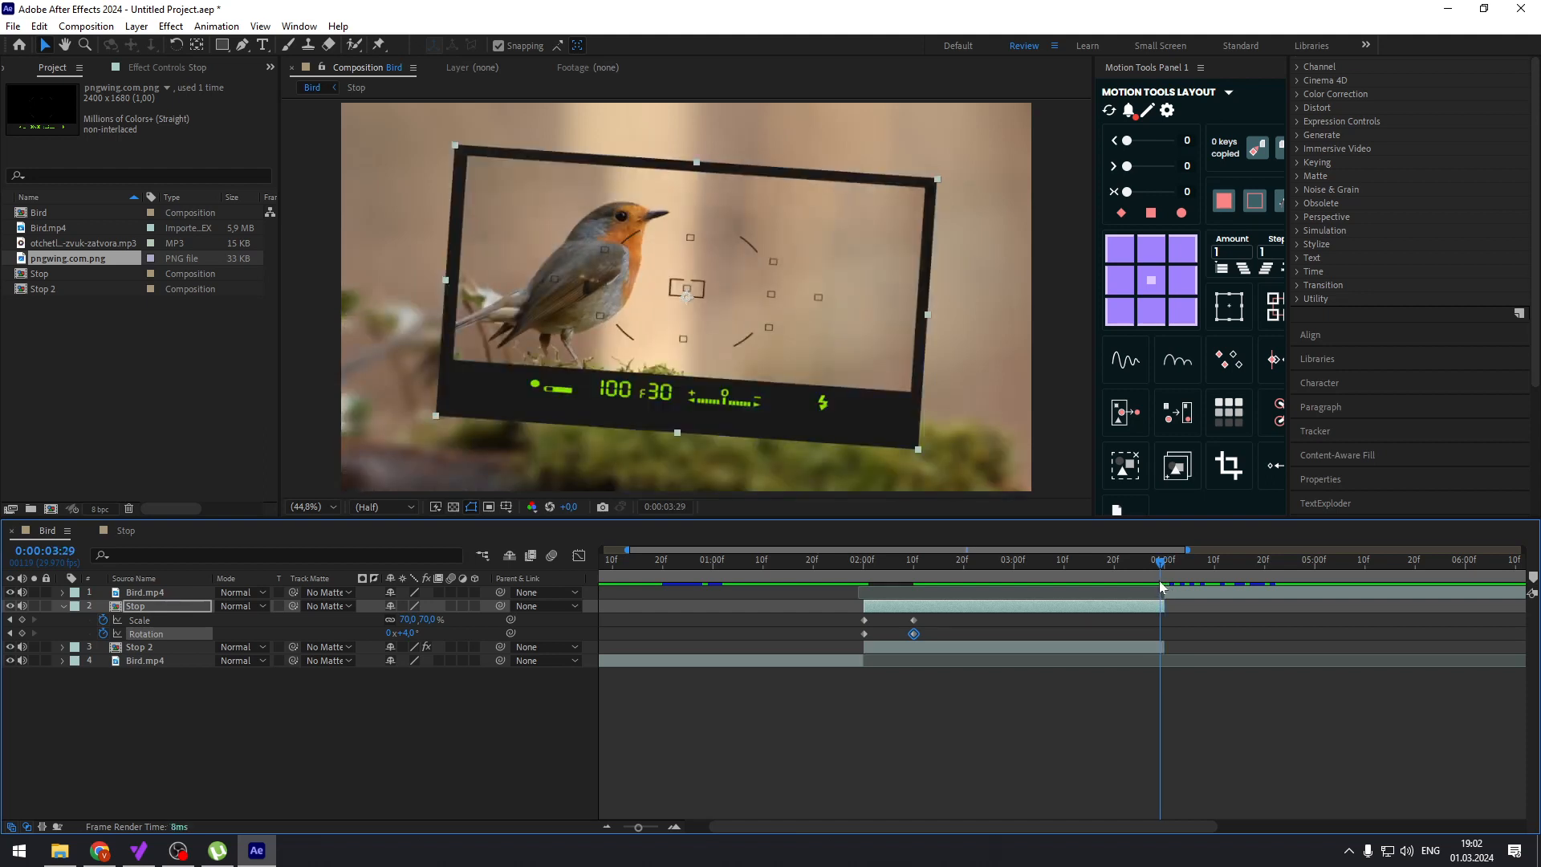
left_click(426, 621)
type("80")
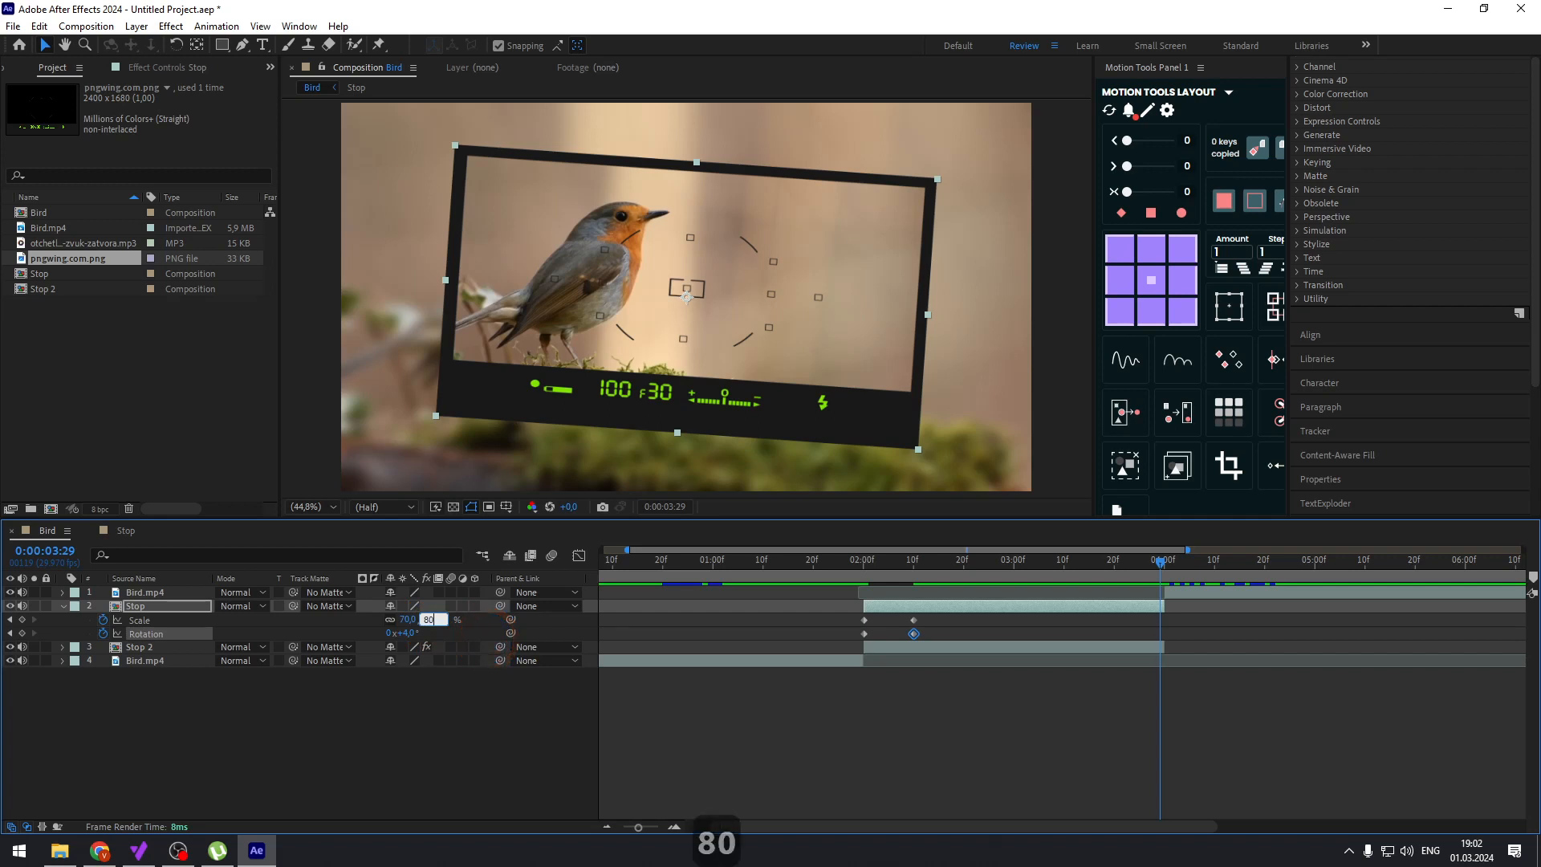
key("Return")
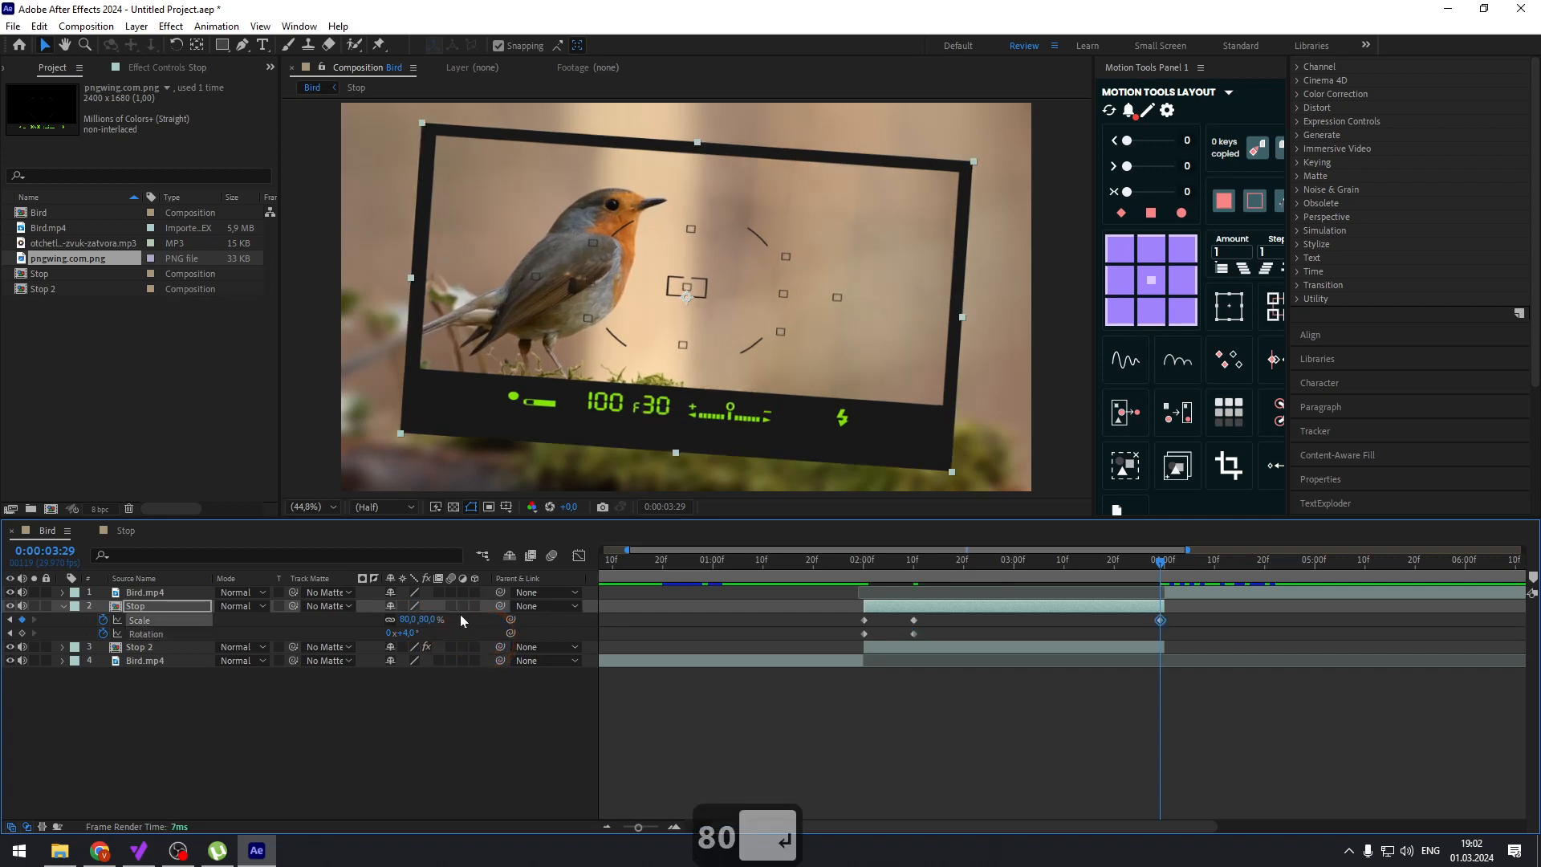
left_click(411, 633)
type("2")
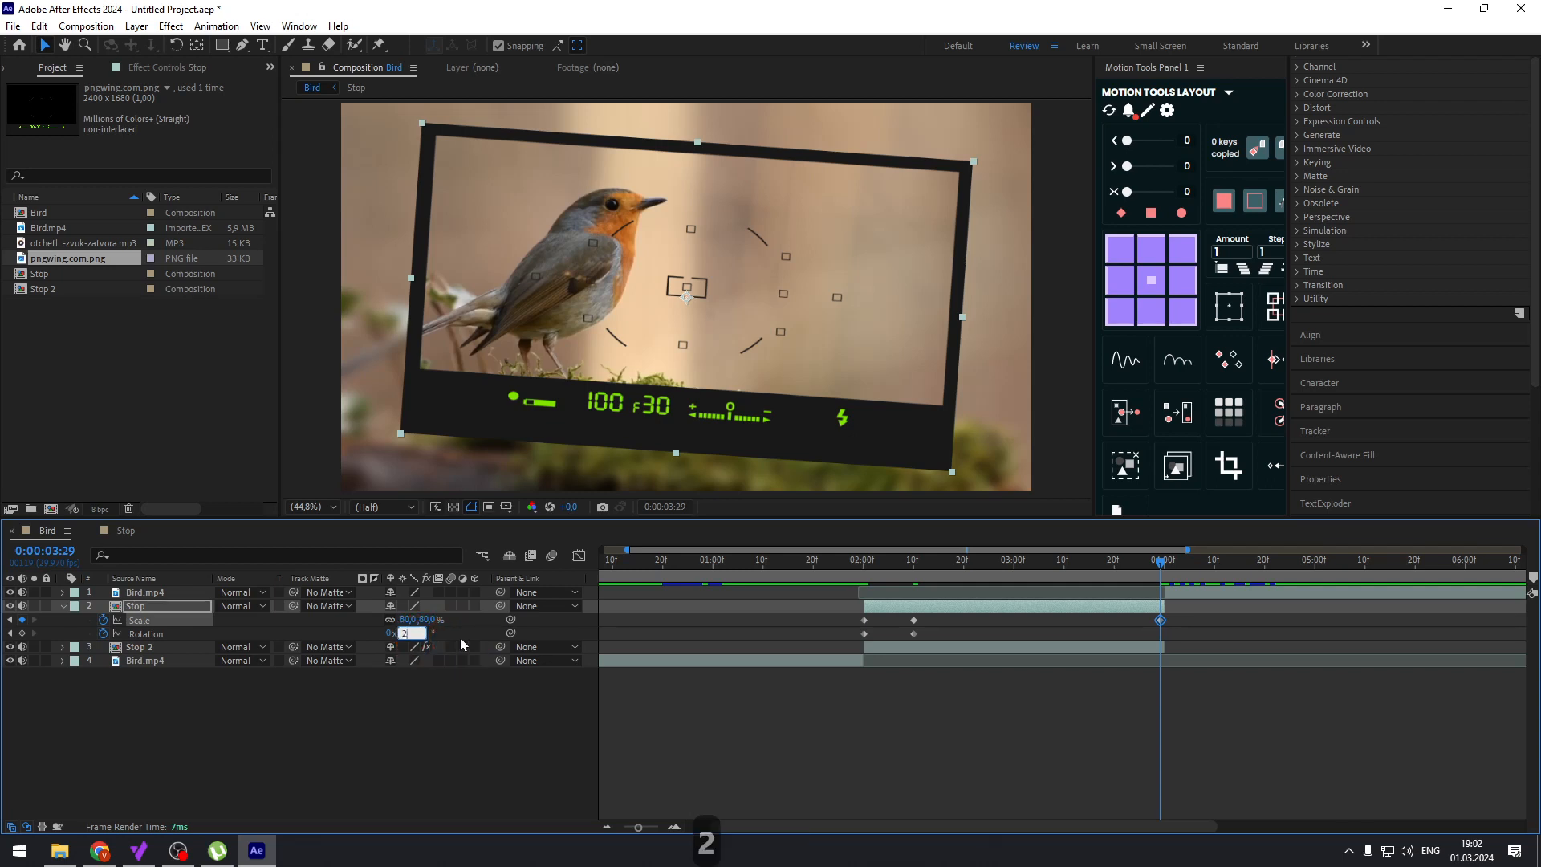
key("Return")
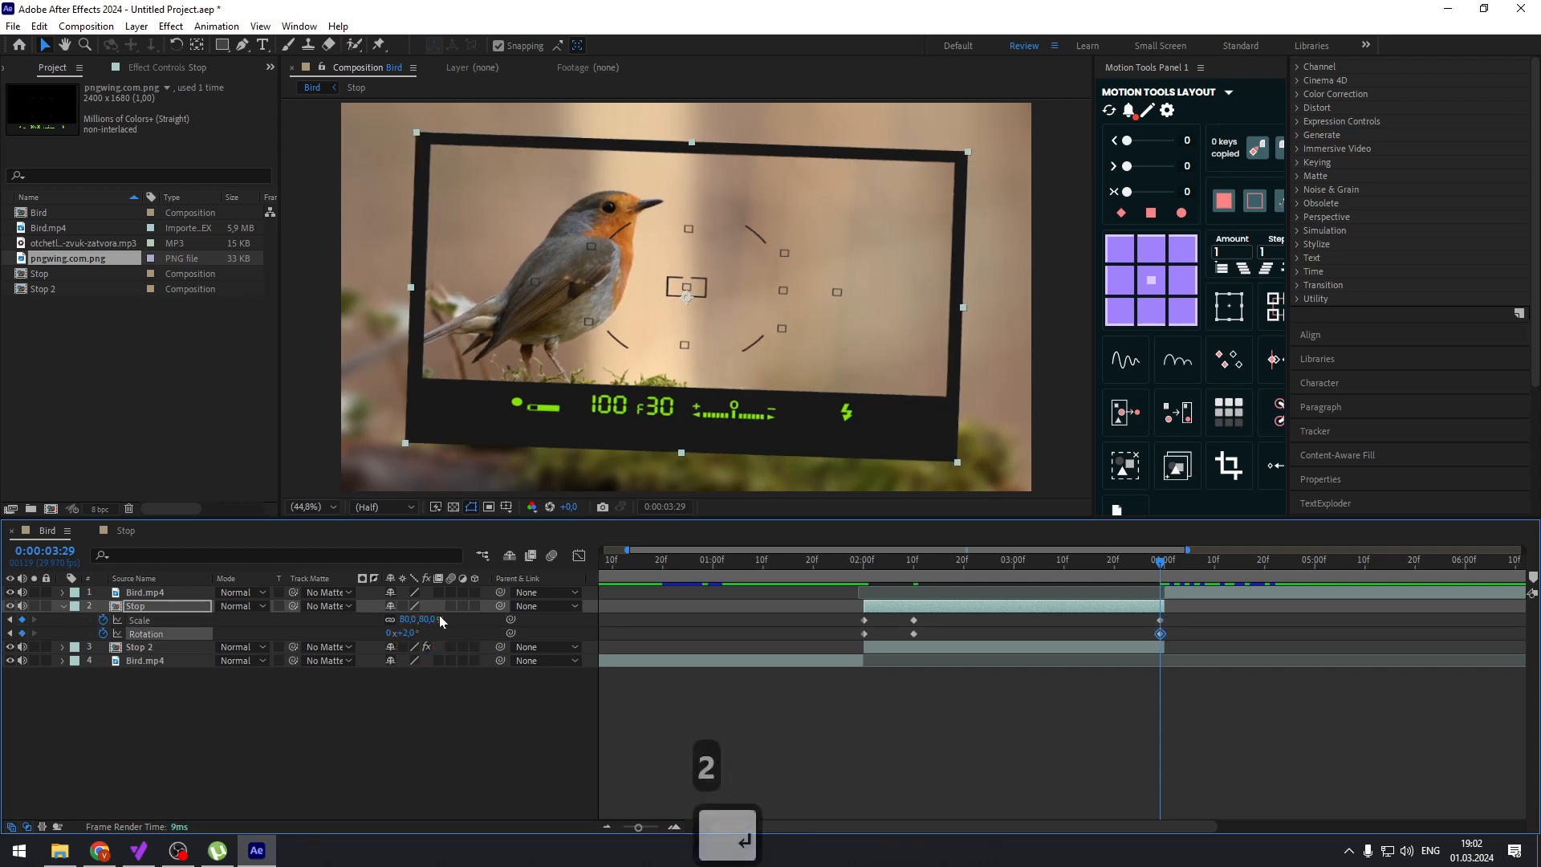
Set the Stop layer's scale keyframe at 0:00:03:29 to 85%
left_click(431, 619)
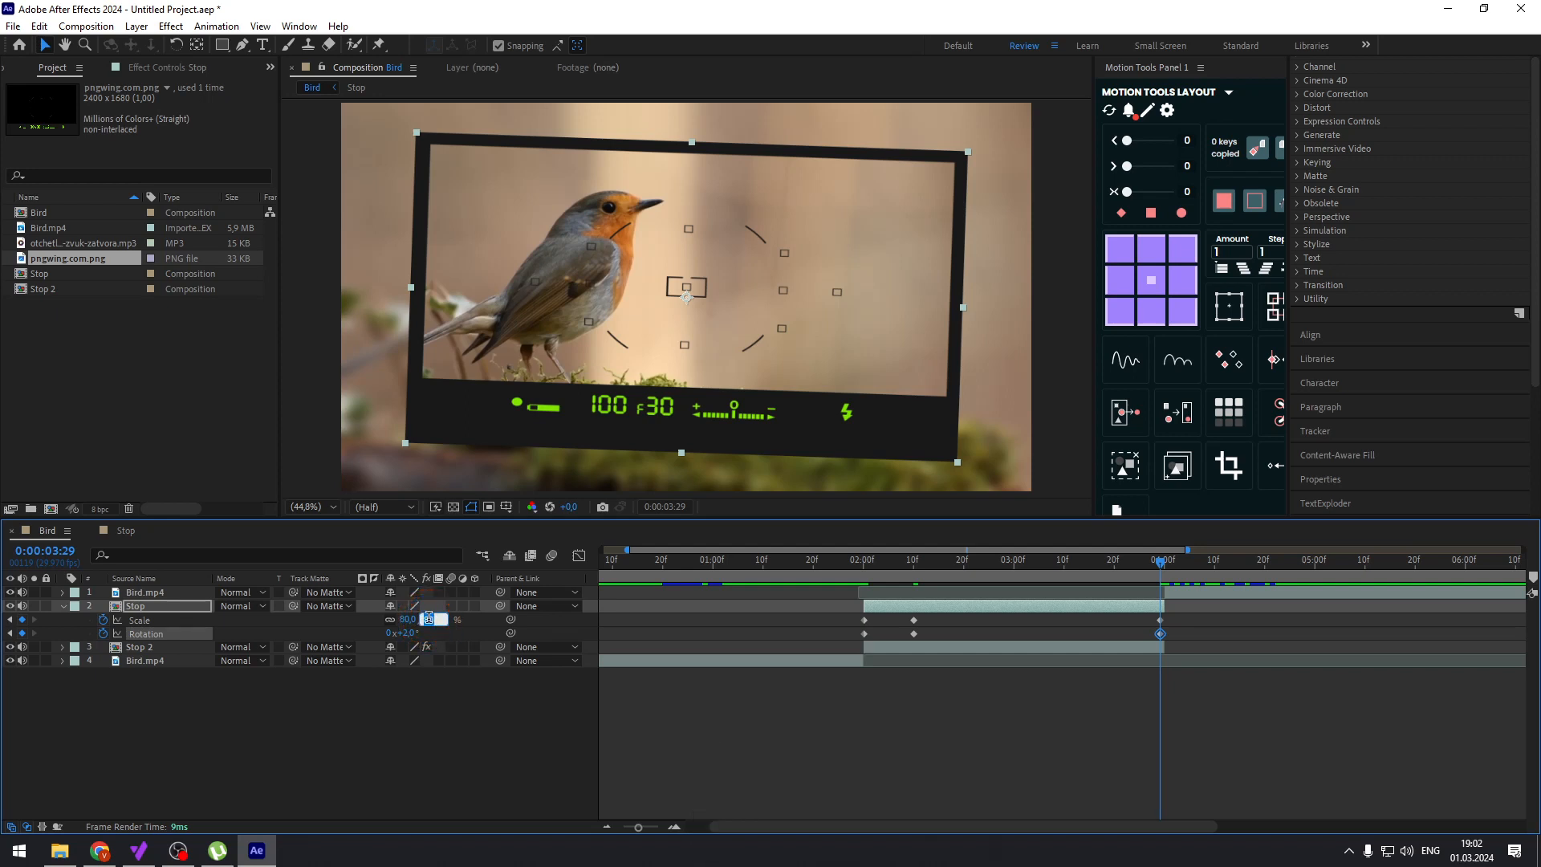
type("85")
key("Return")
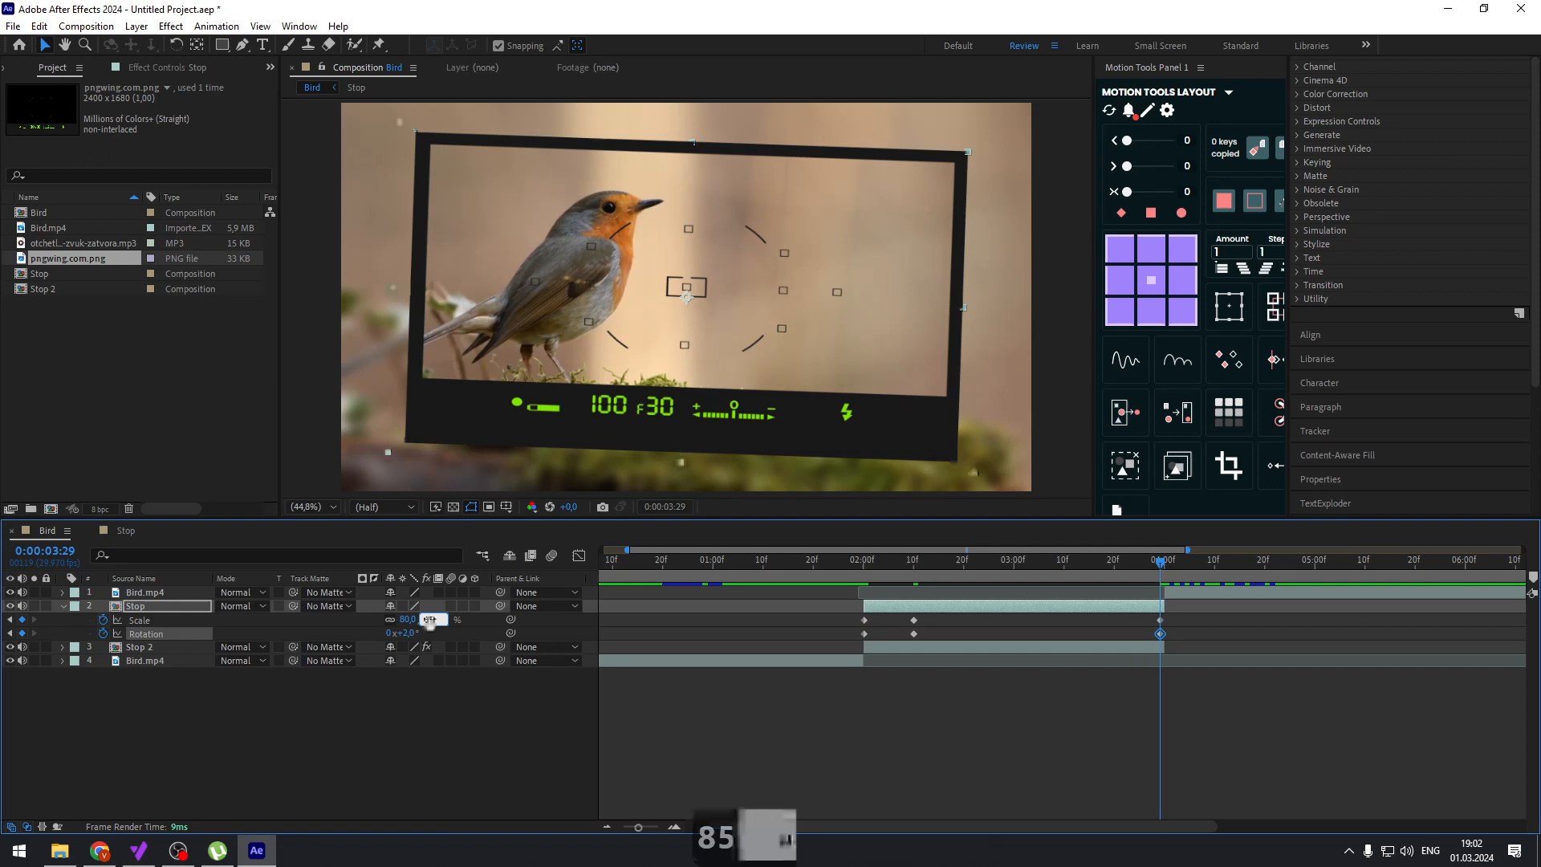
left_click_drag(859, 571, 1161, 632)
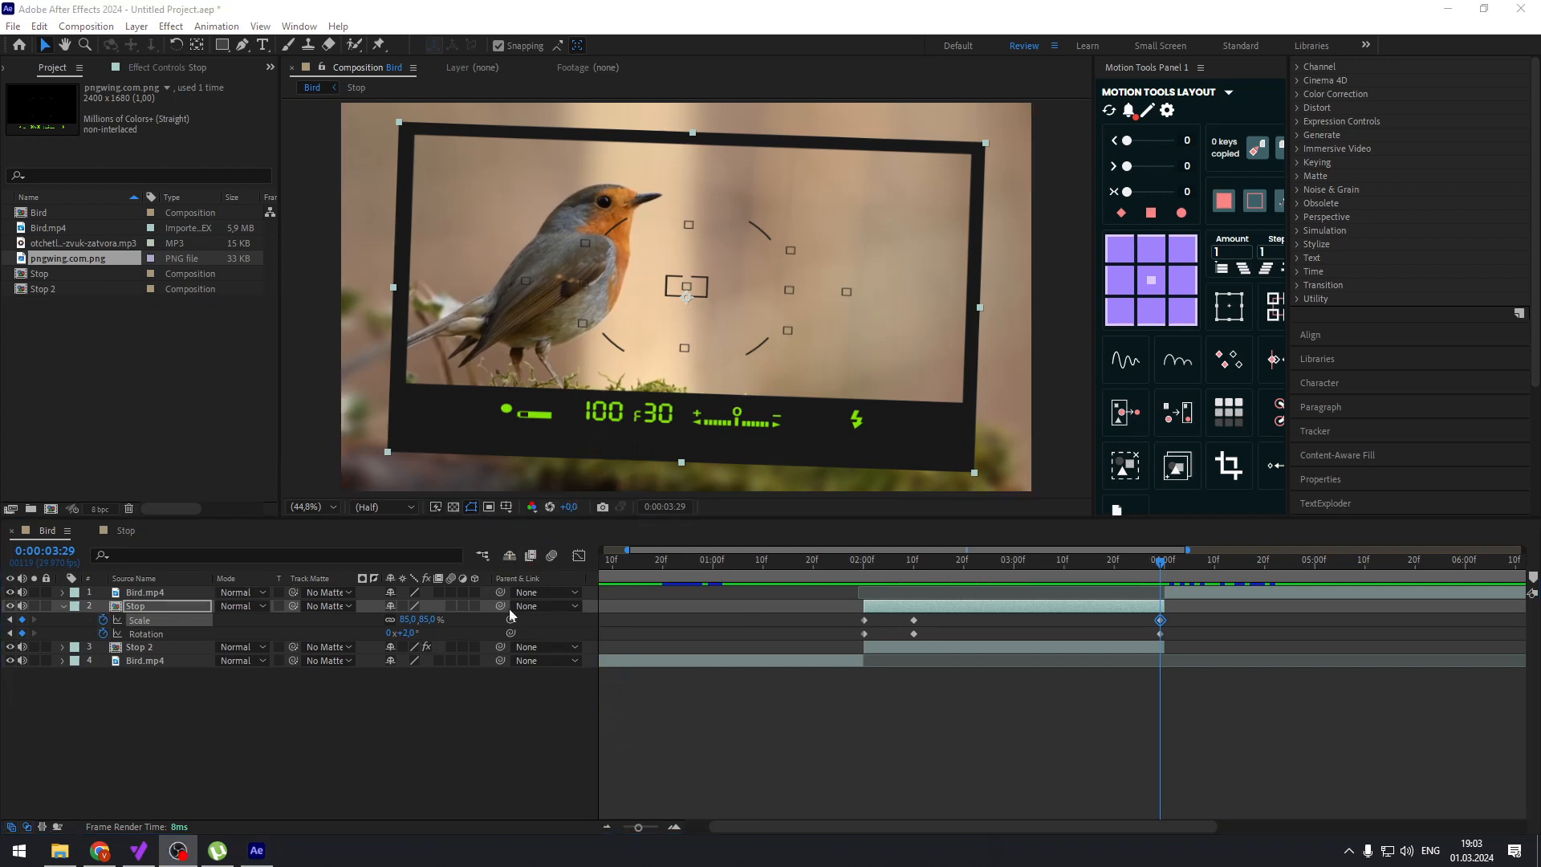
Return the current time to 0:00:02:00 and add a white 1920 × 1080 px solid above the other layers
left_click_drag(847, 584, 862, 584)
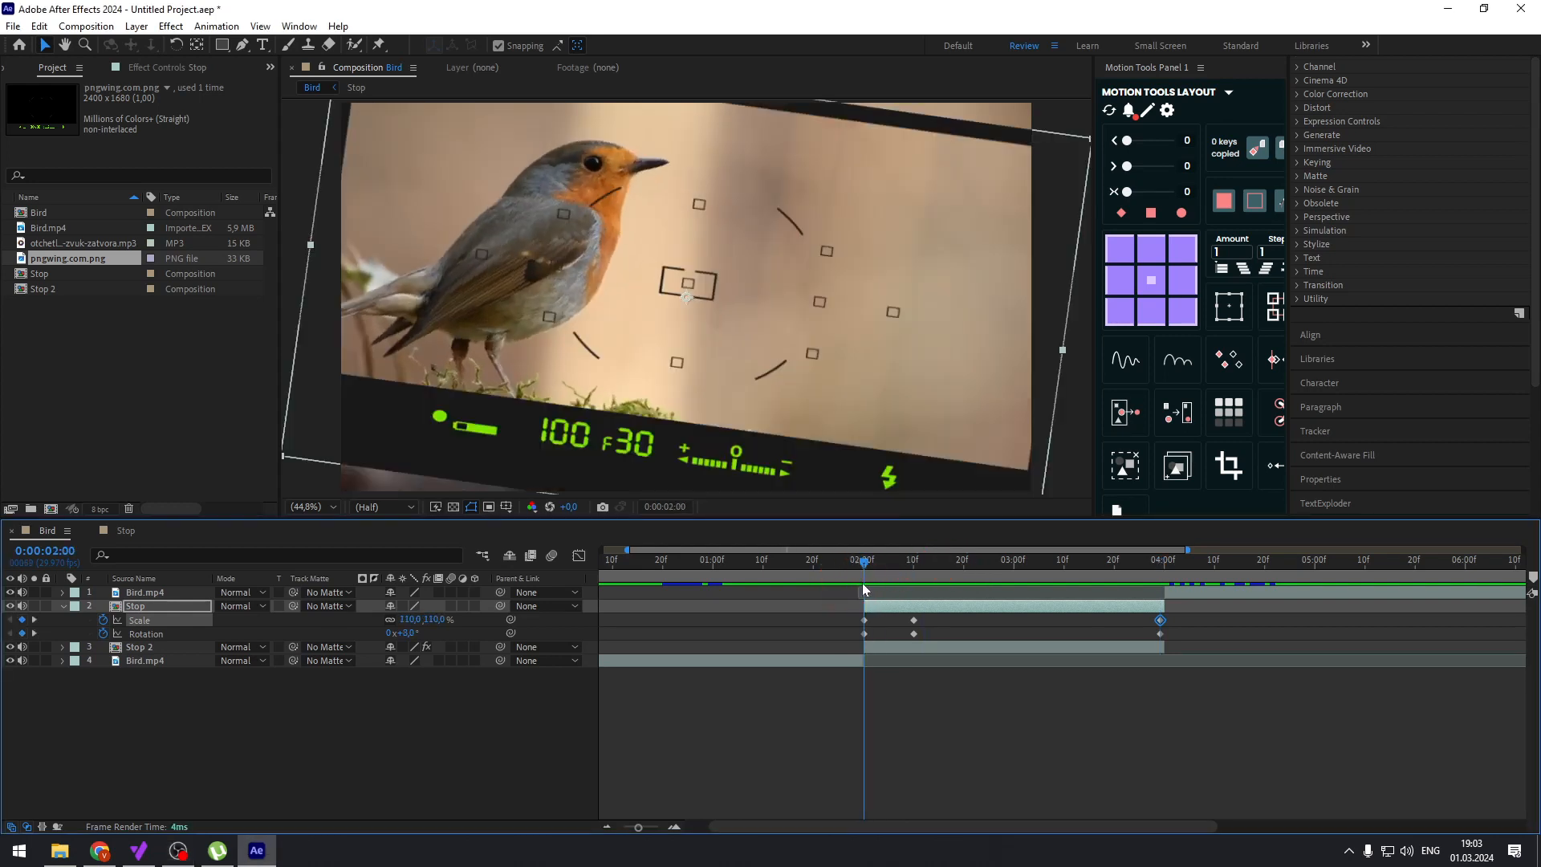
left_click(239, 711)
right_click(209, 701)
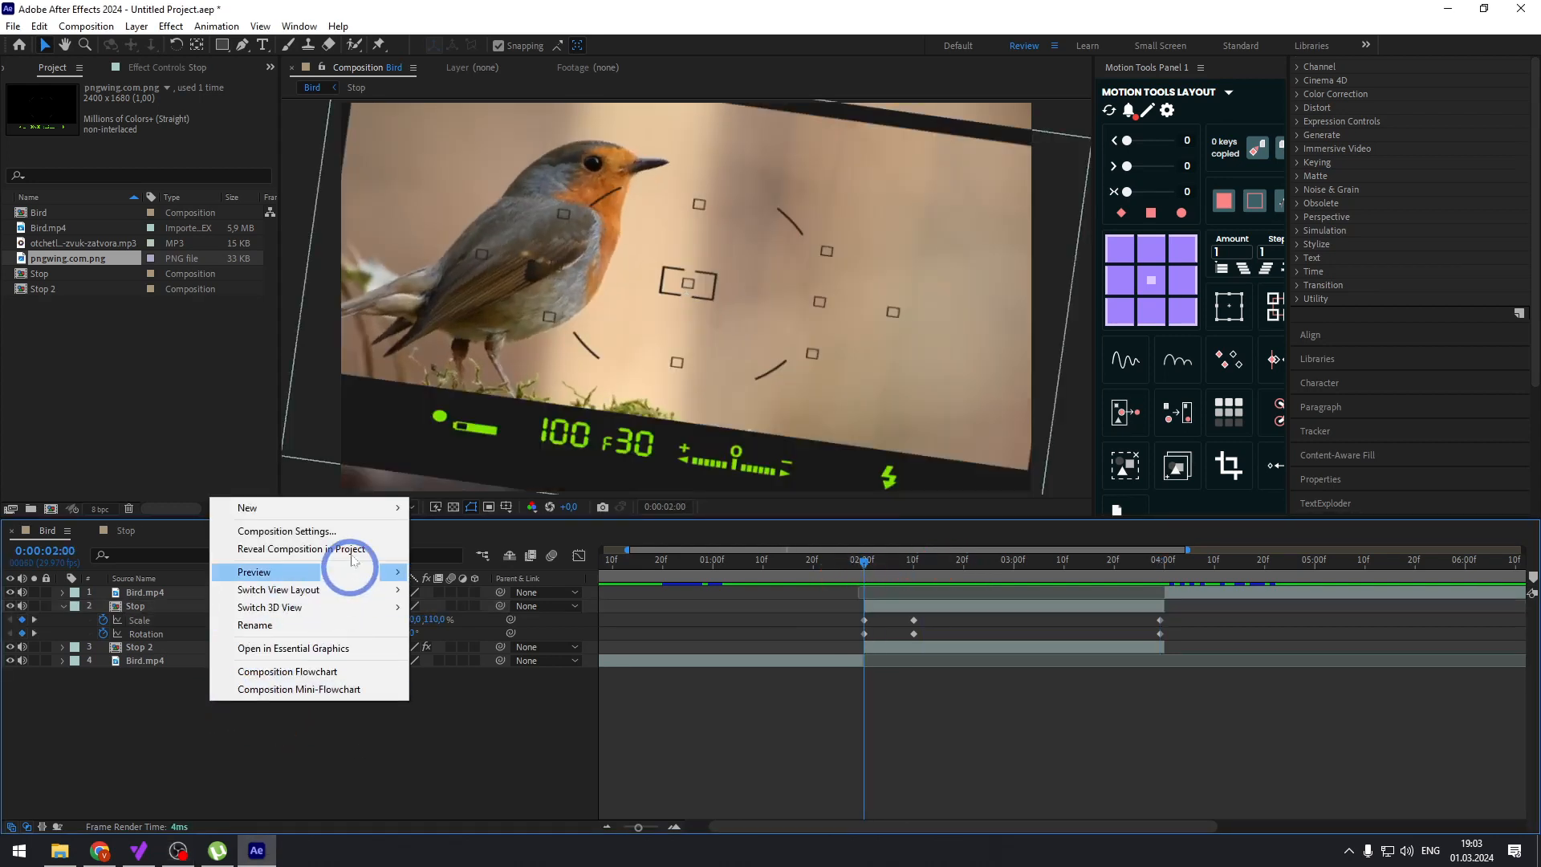
mouse_move(389, 508)
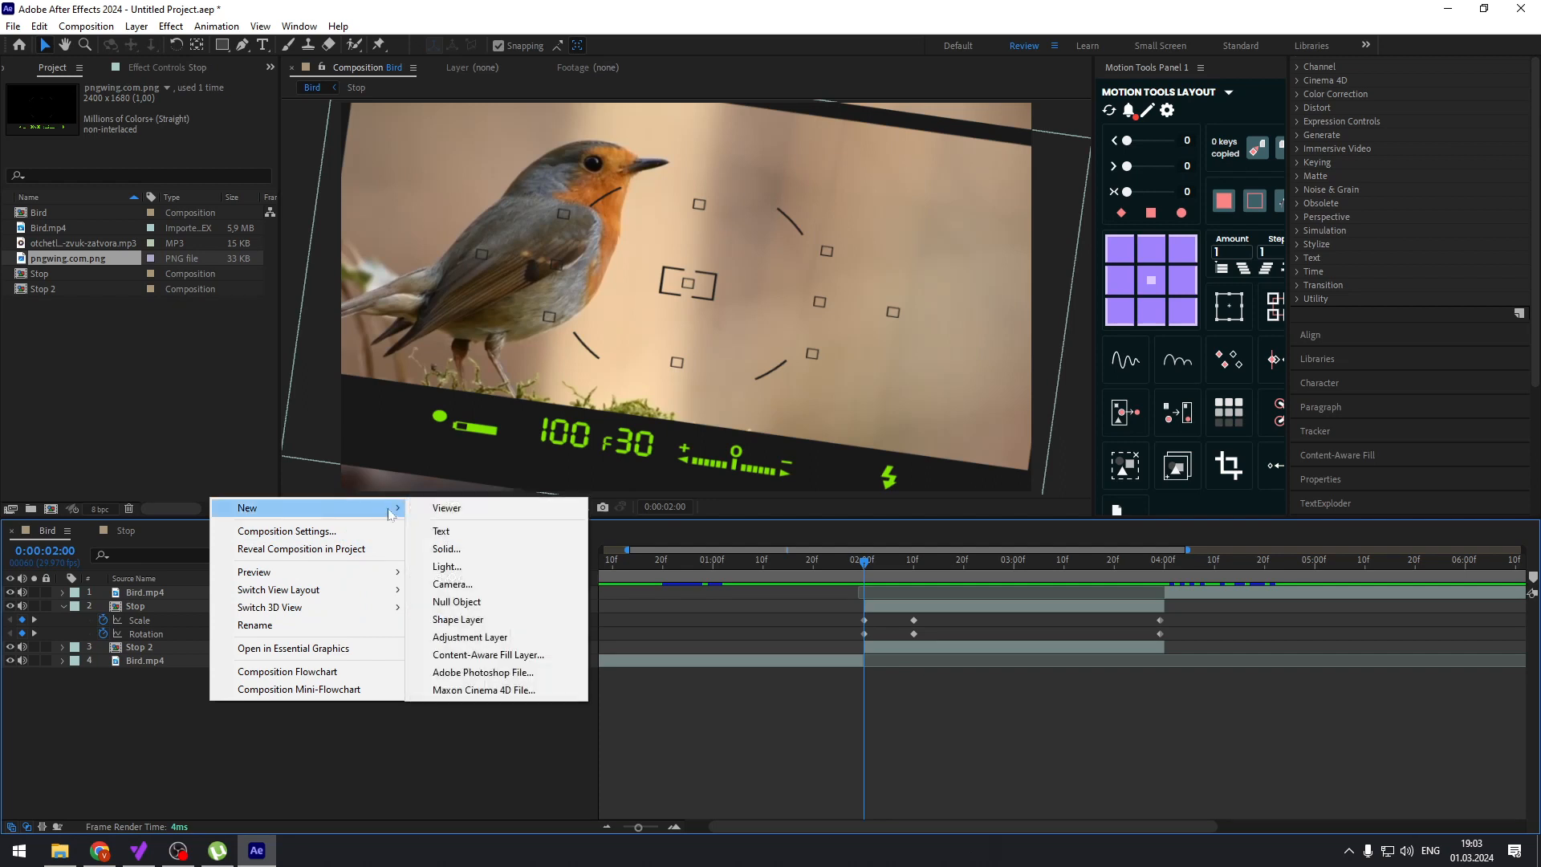
left_click(473, 558)
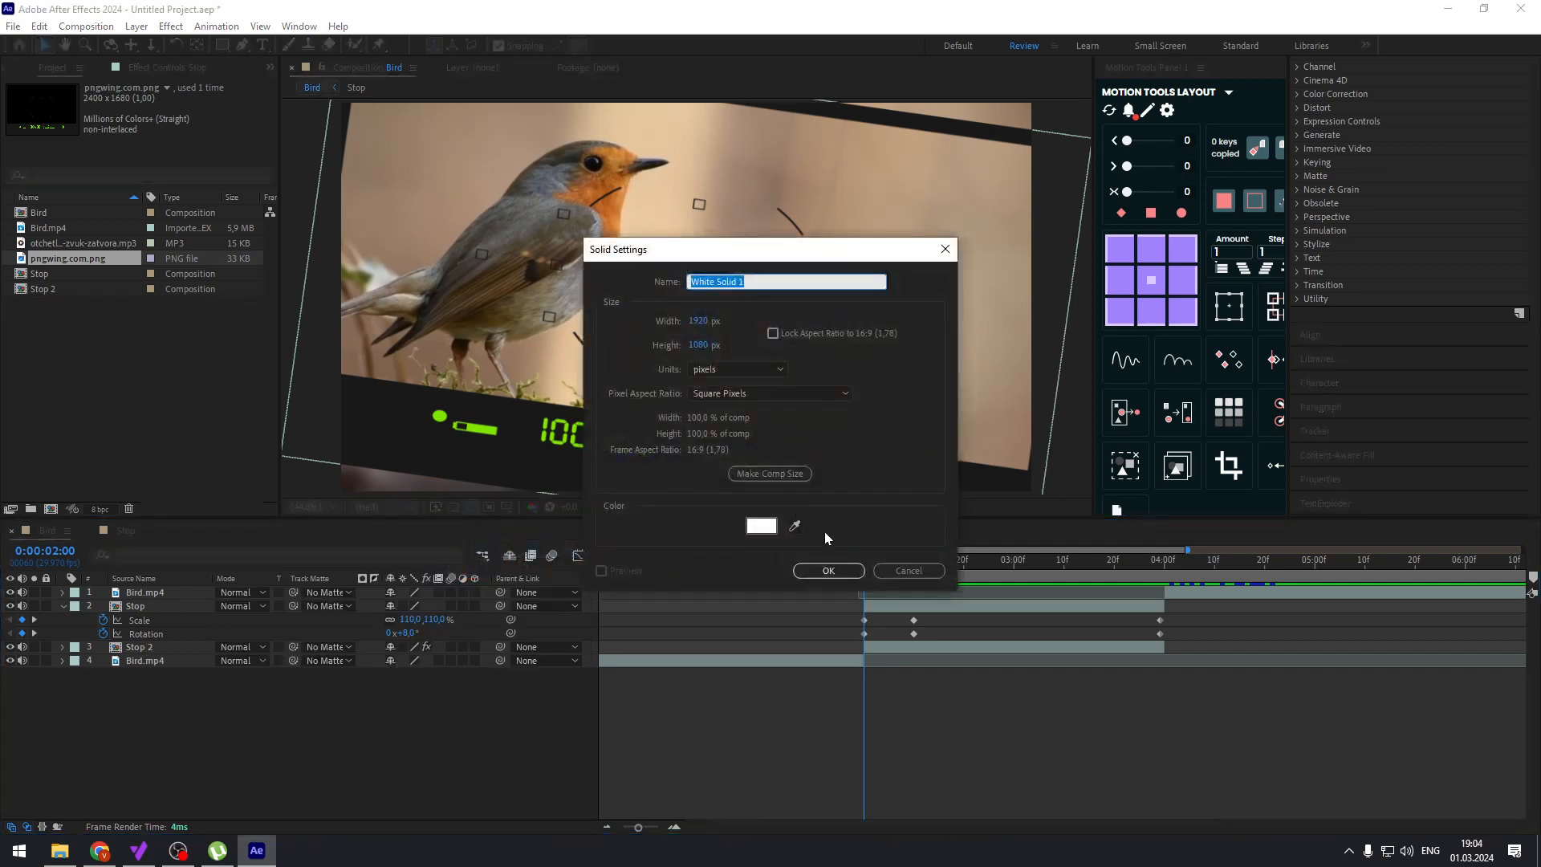
left_click(827, 570)
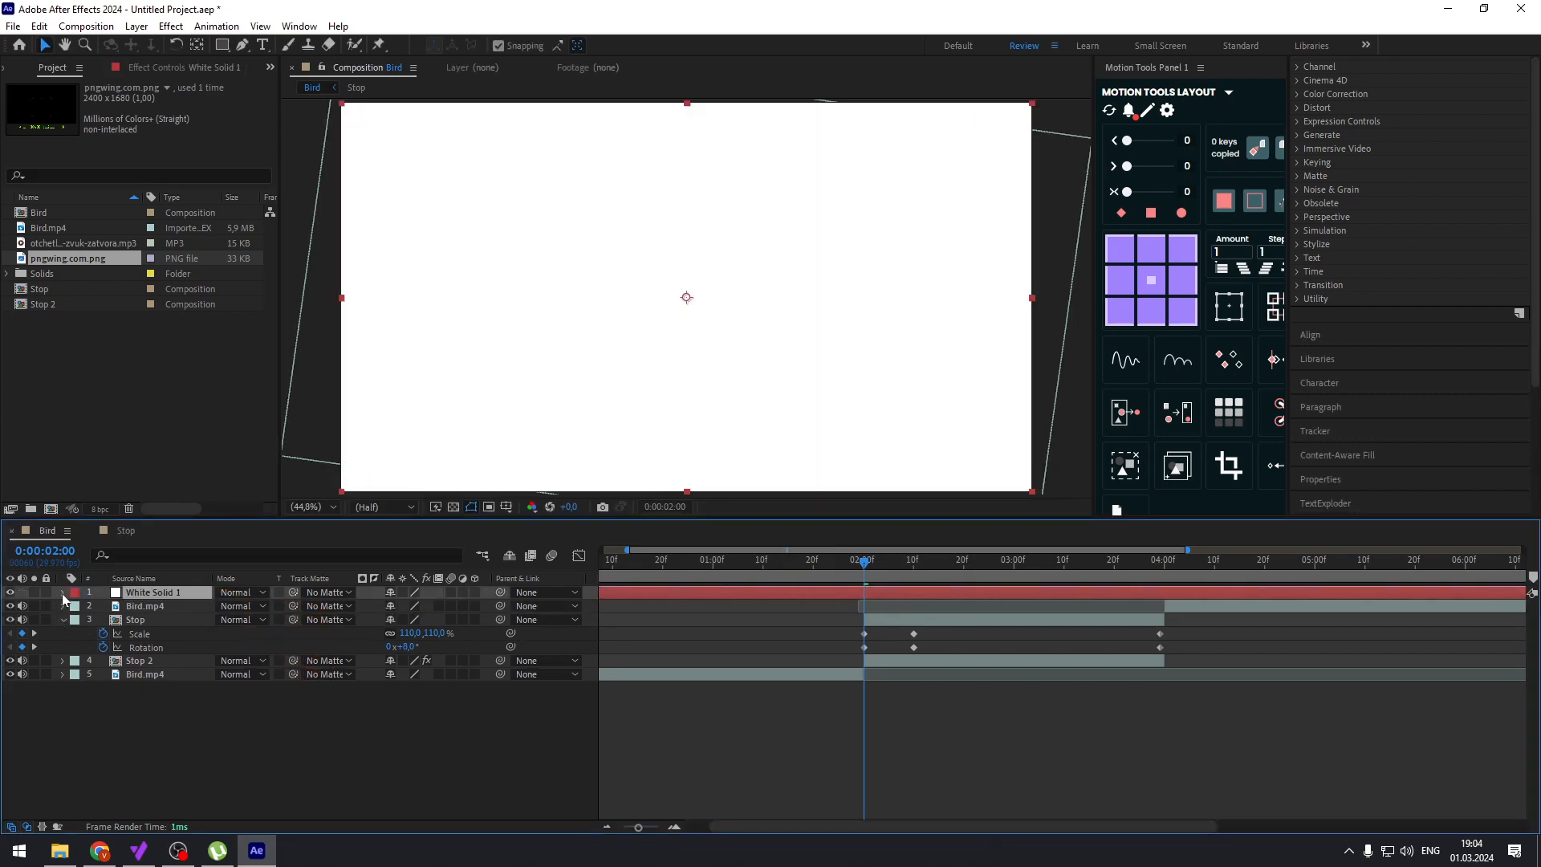
Keyframe the white solid's opacity from 100% at 0:00:02:00 to 0% at 0:00:02:10
key("t")
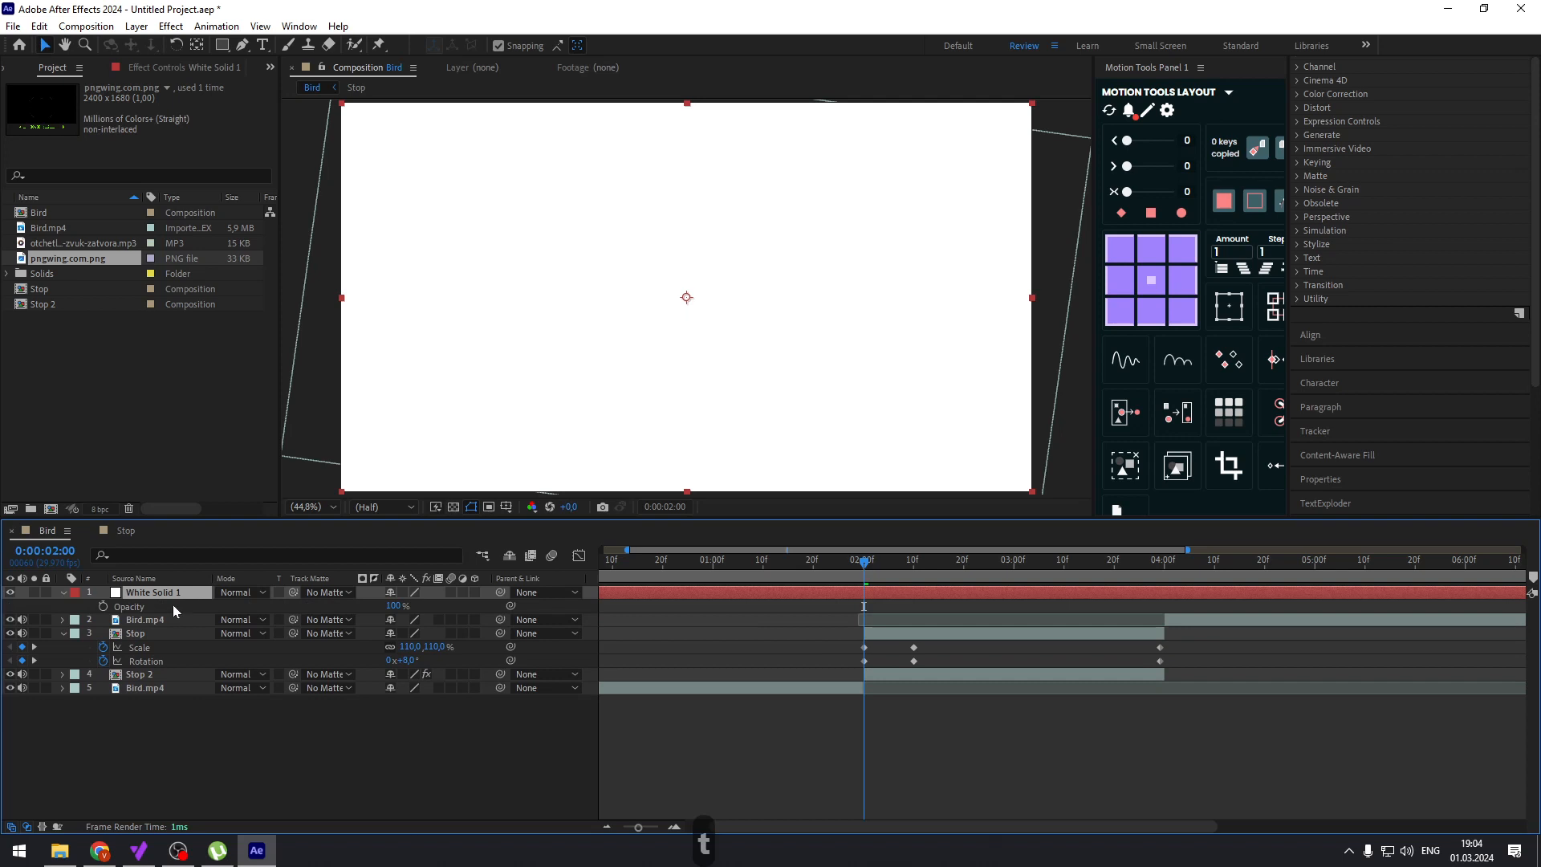
left_click(102, 607)
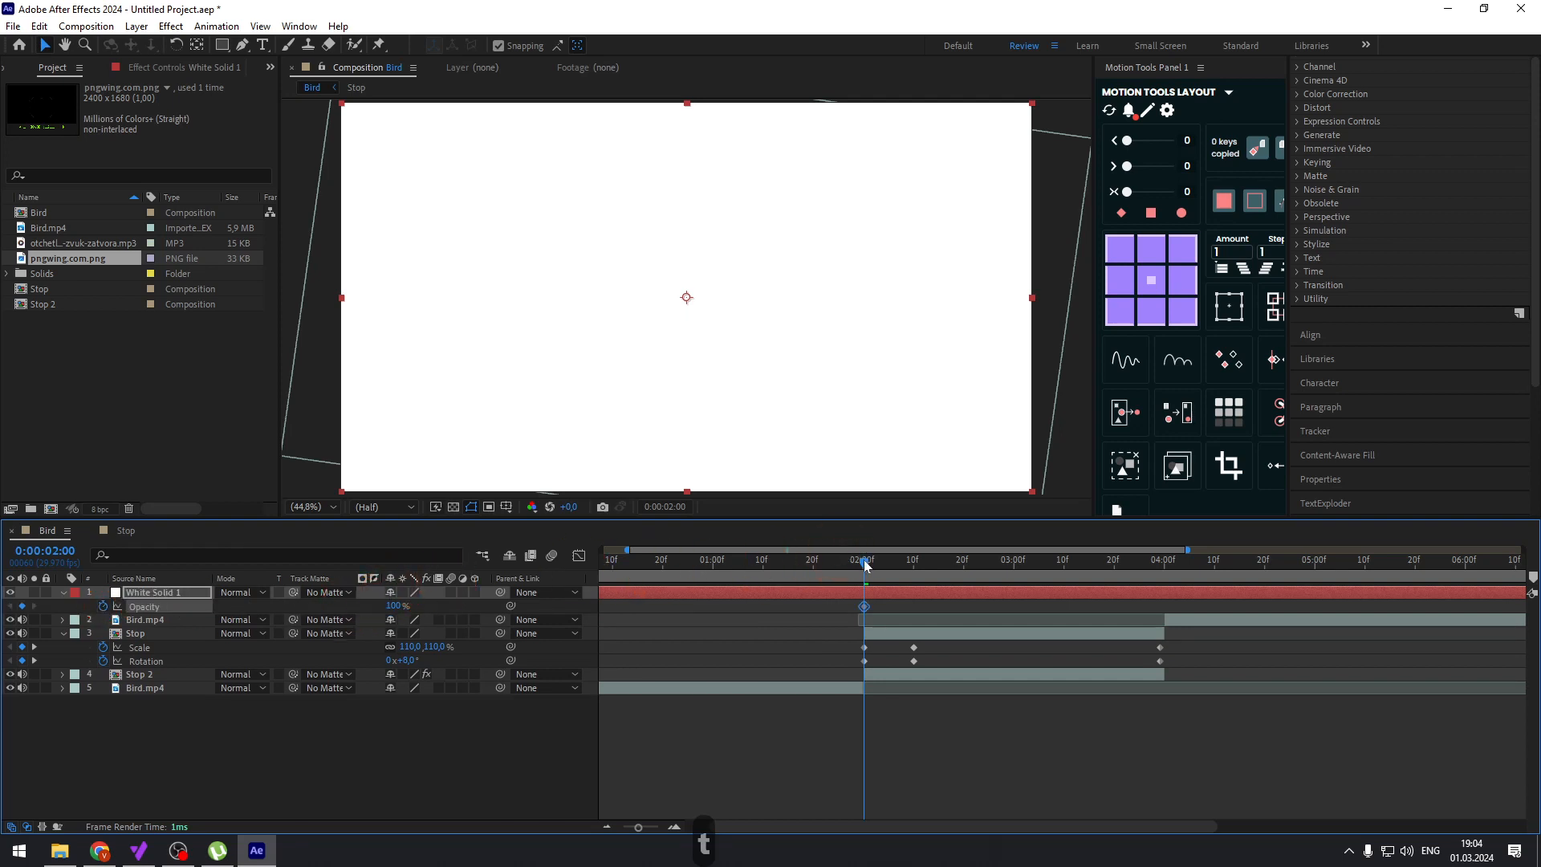
left_click_drag(888, 575, 913, 575)
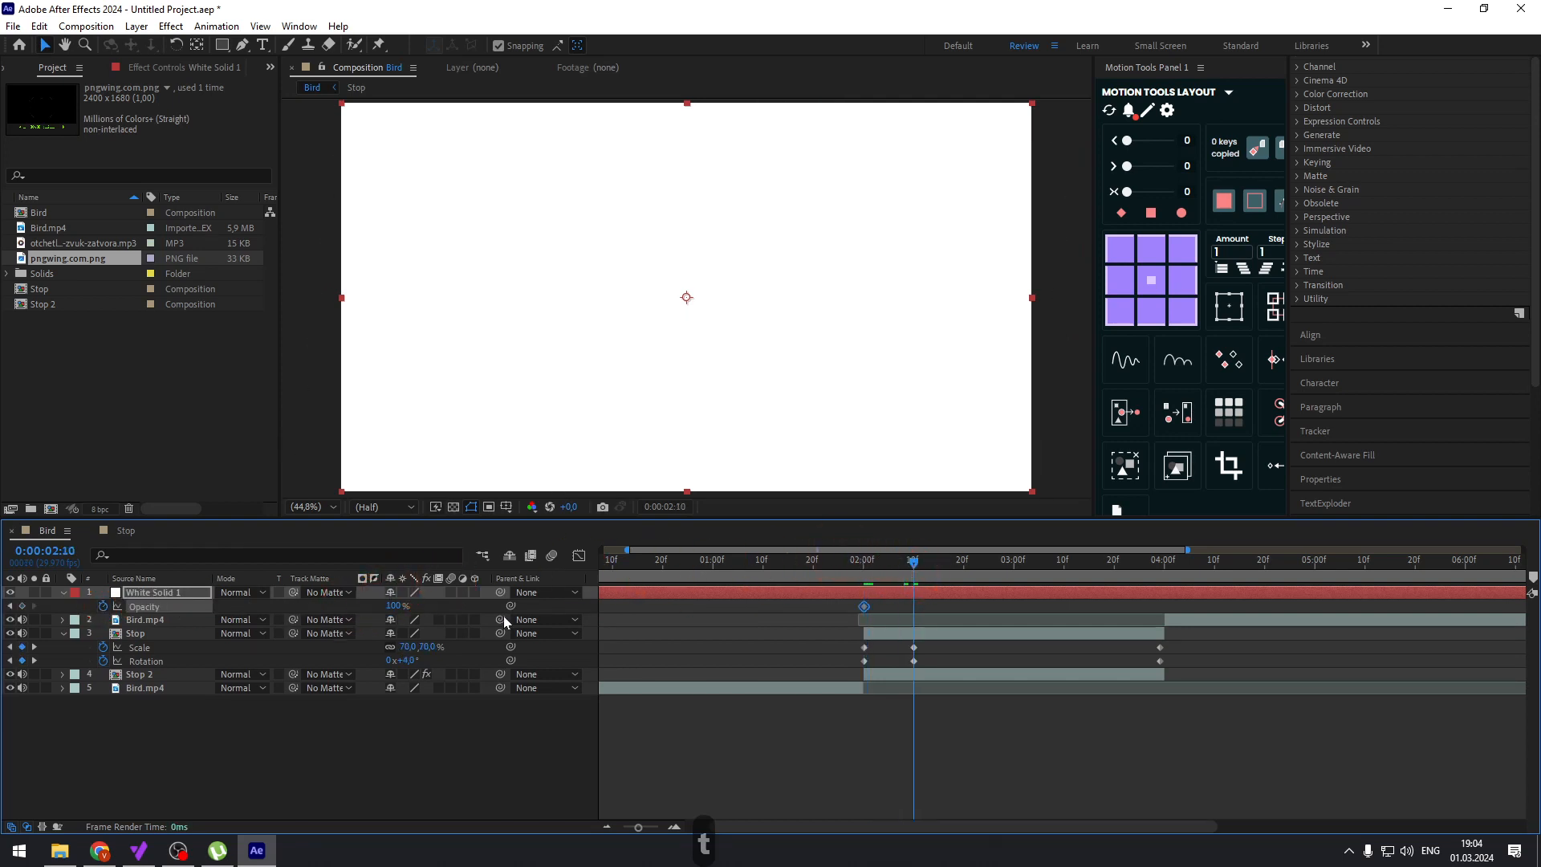
left_click(392, 606)
type("0")
key("Return")
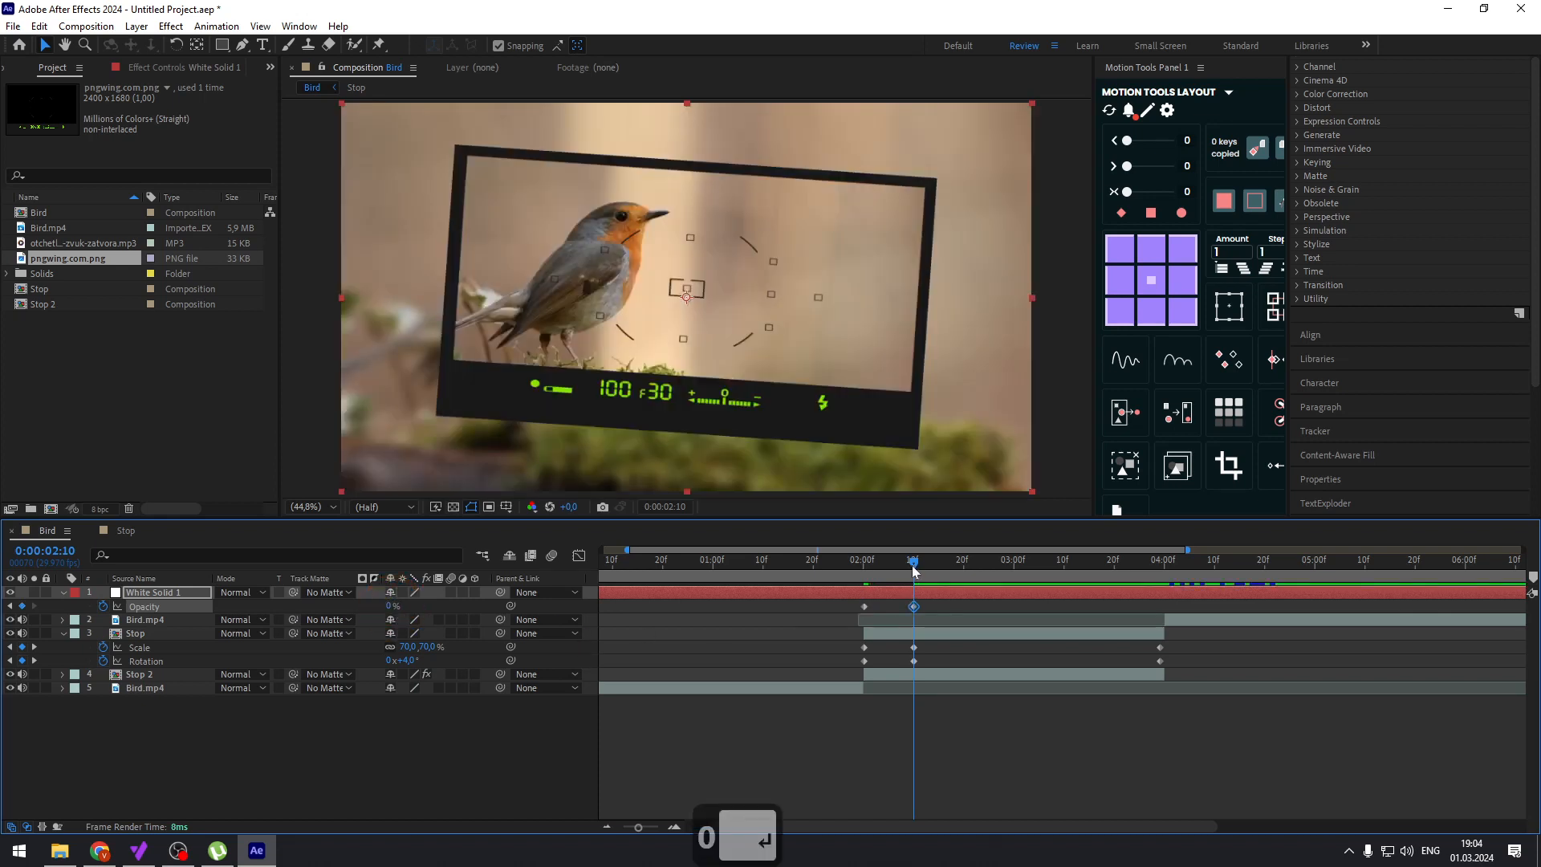
Preview the flash and freeze-frame animation starting from 0:00:01:20
left_click_drag(915, 566, 813, 576)
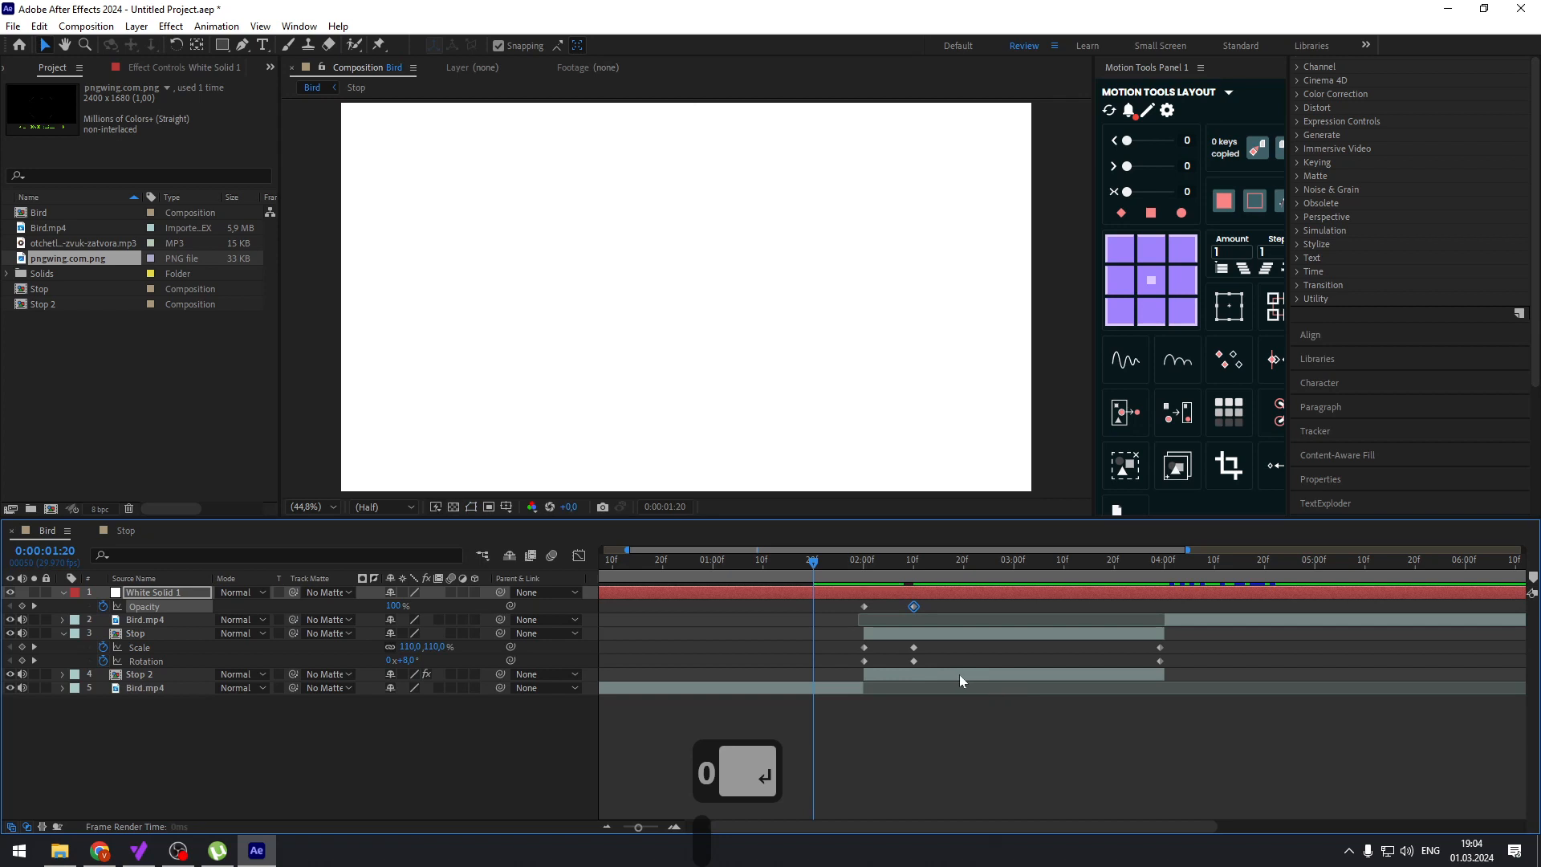
key("space")
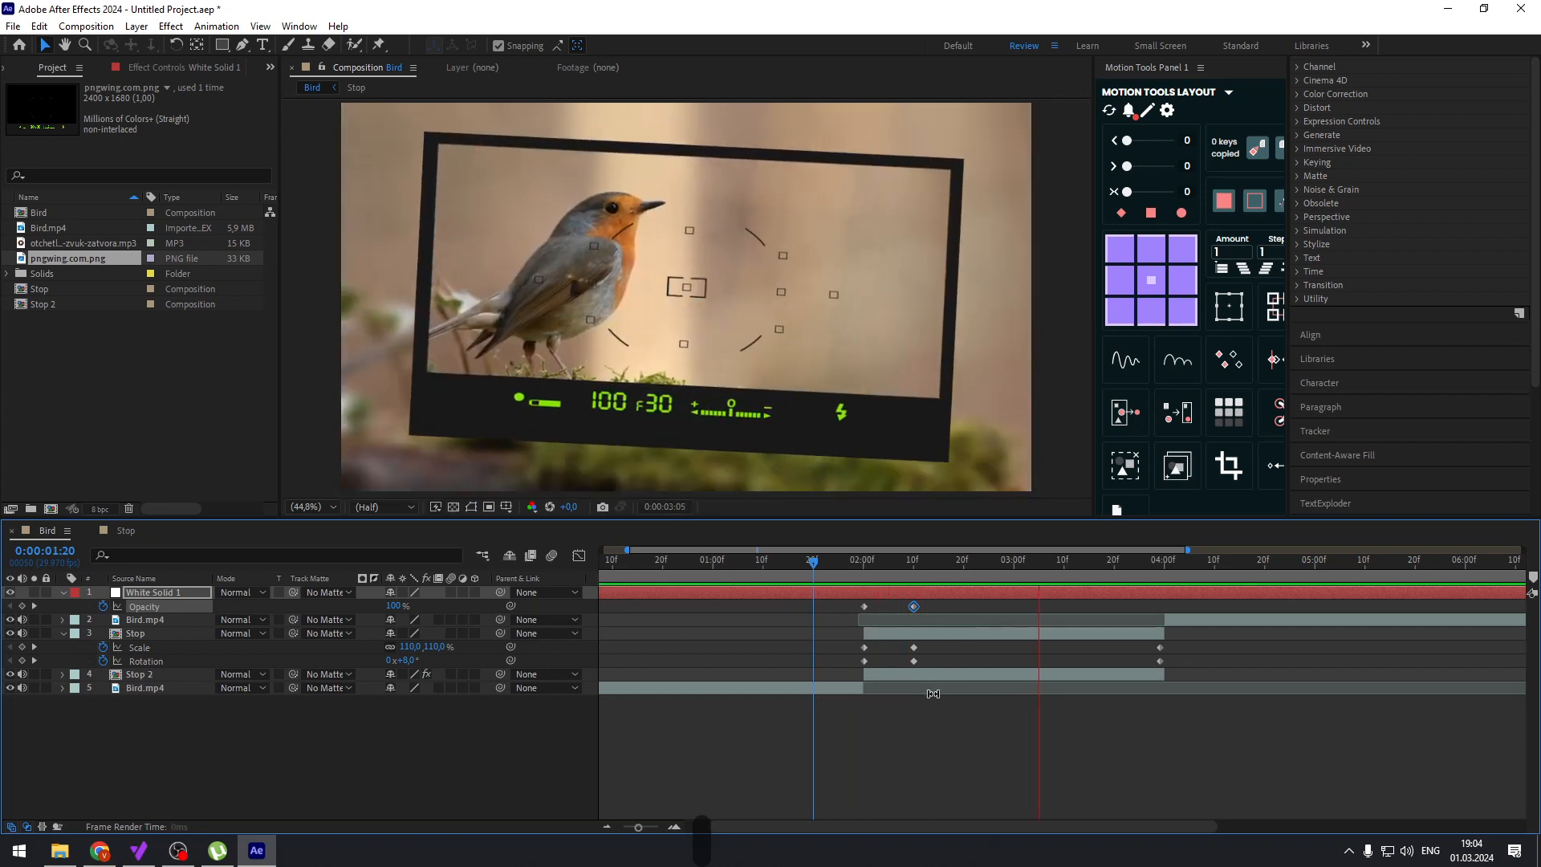
key("space")
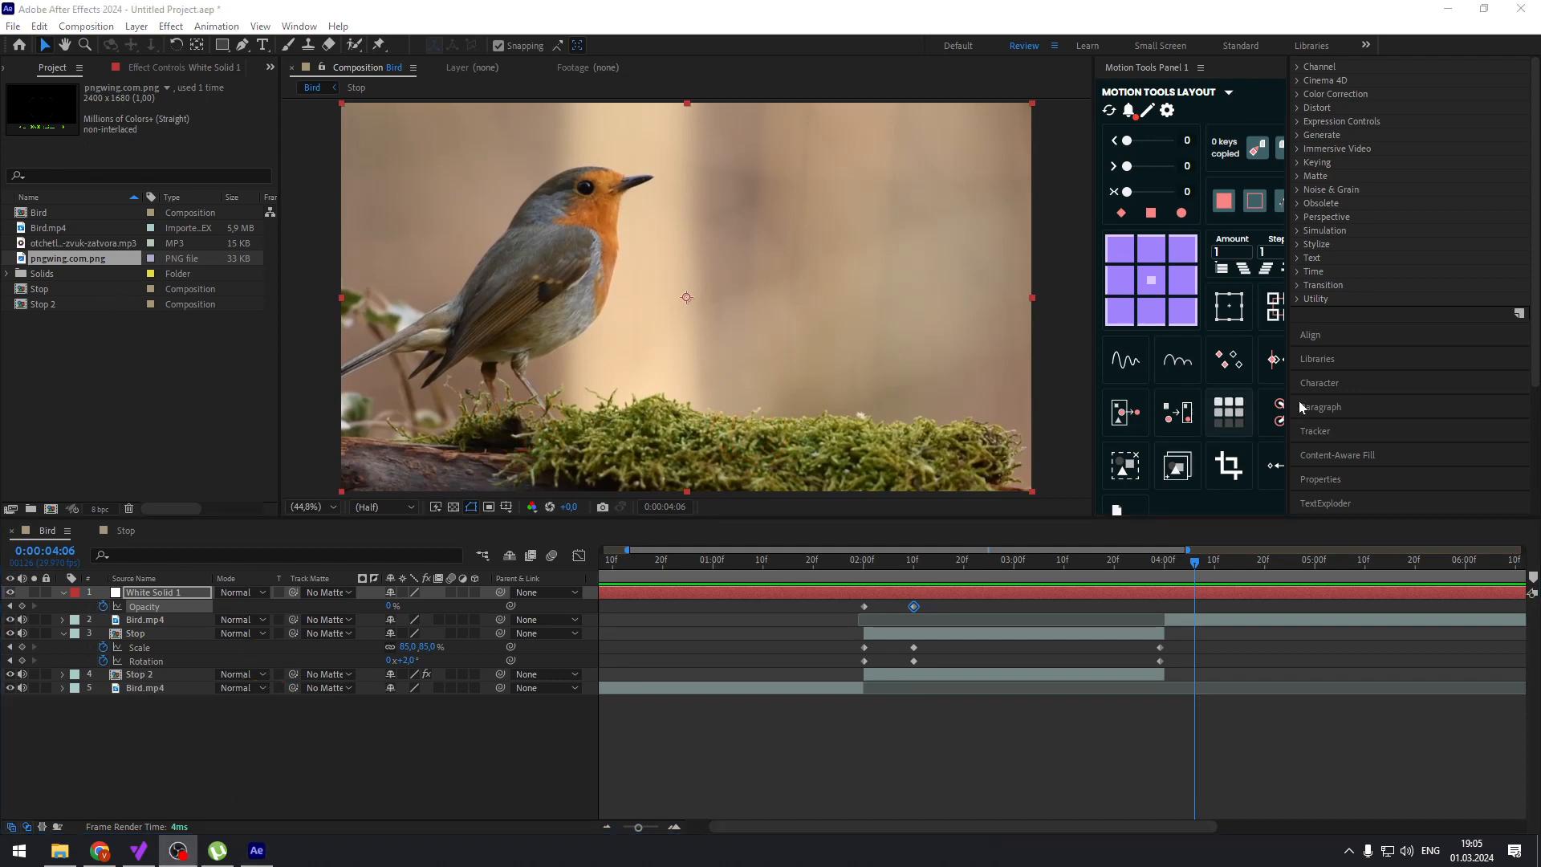
left_click(181, 730)
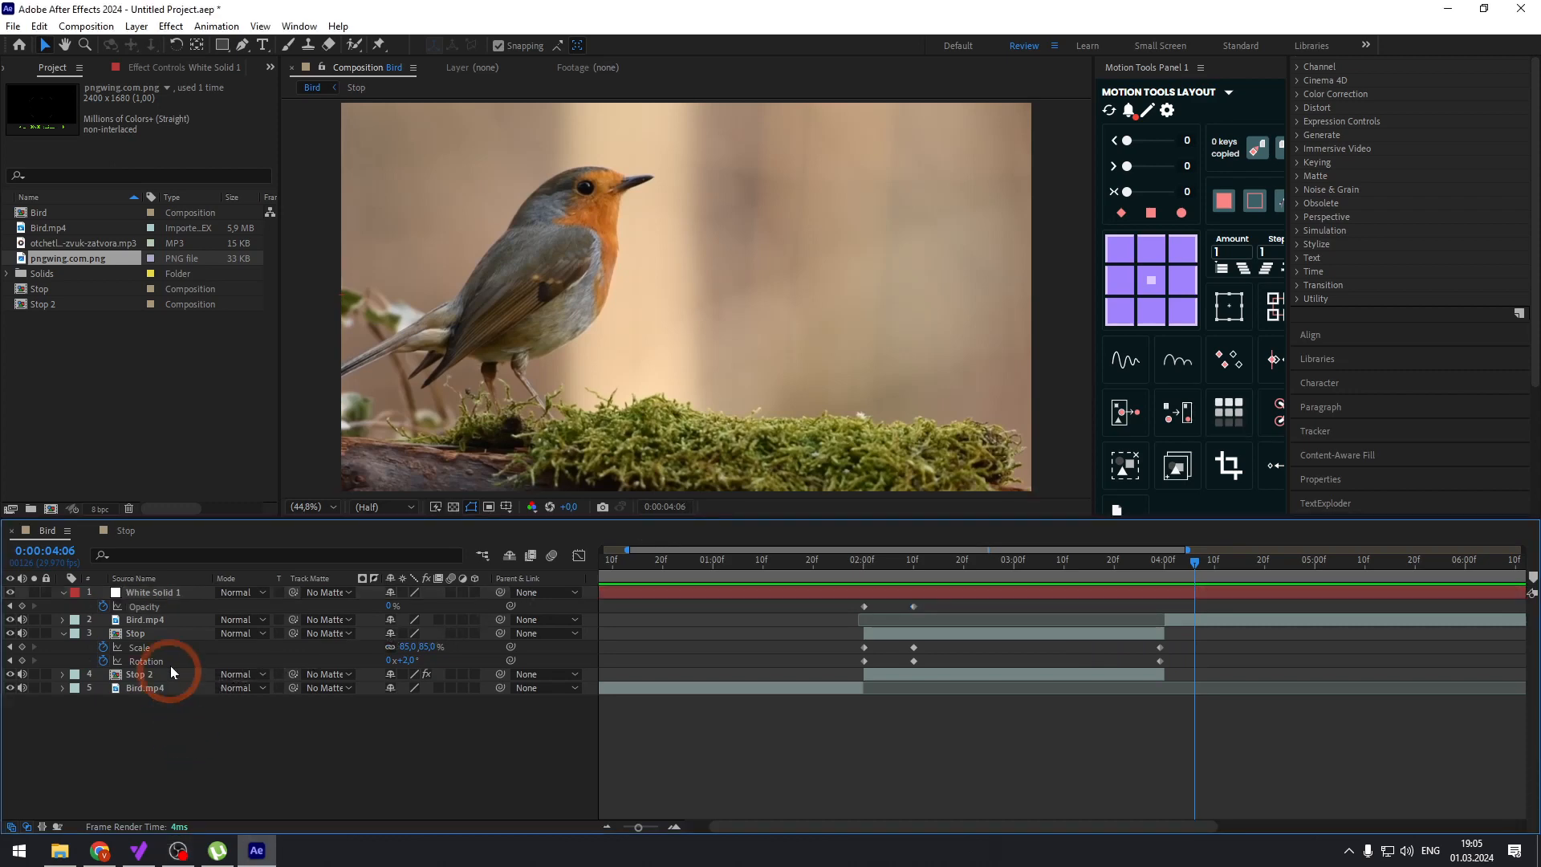
left_click(144, 621)
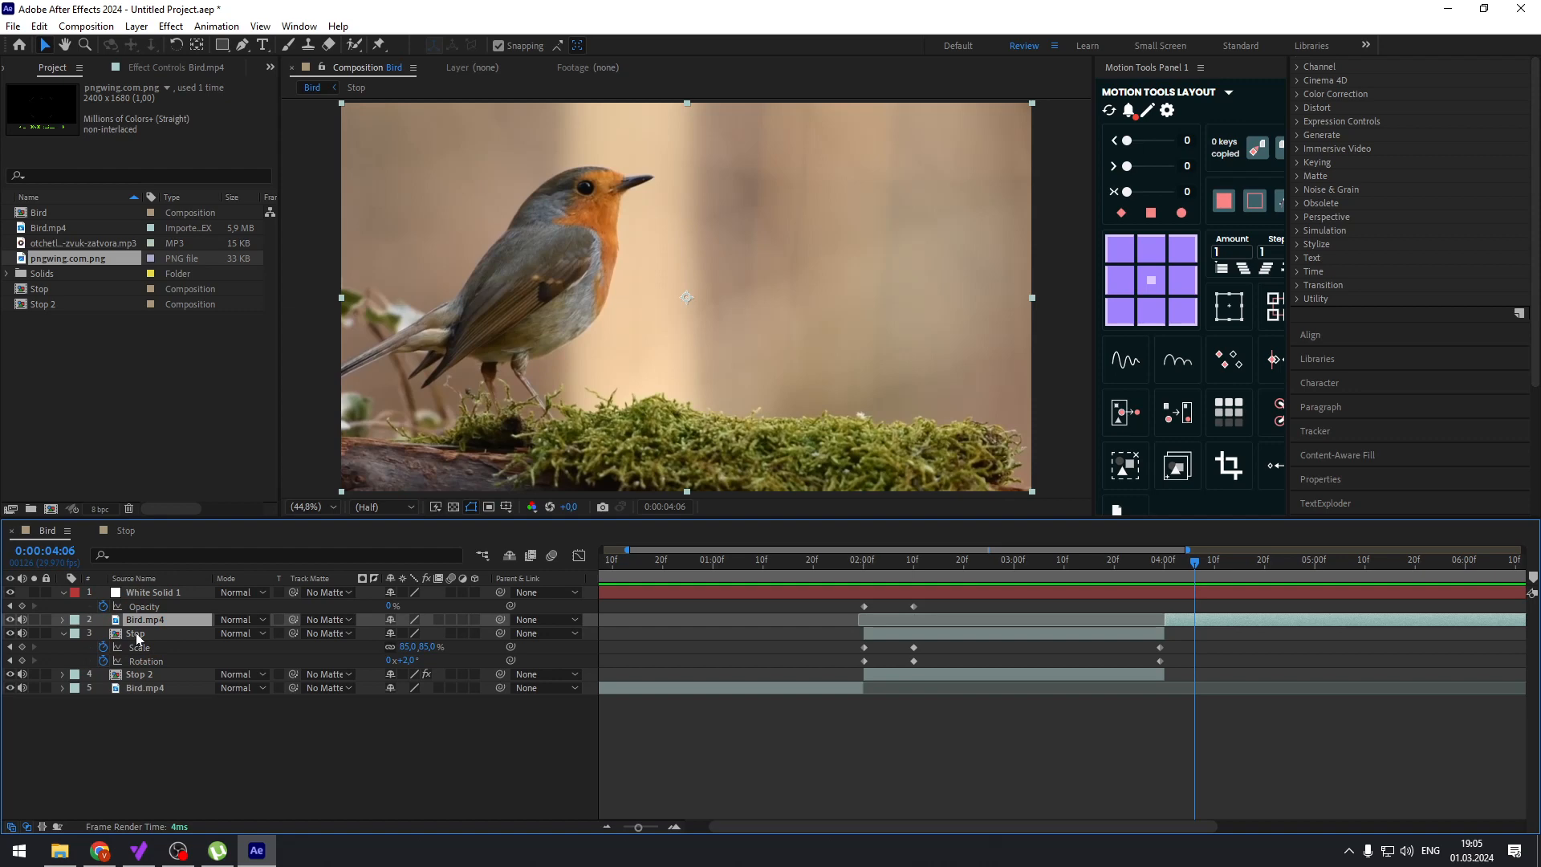
left_click(136, 635)
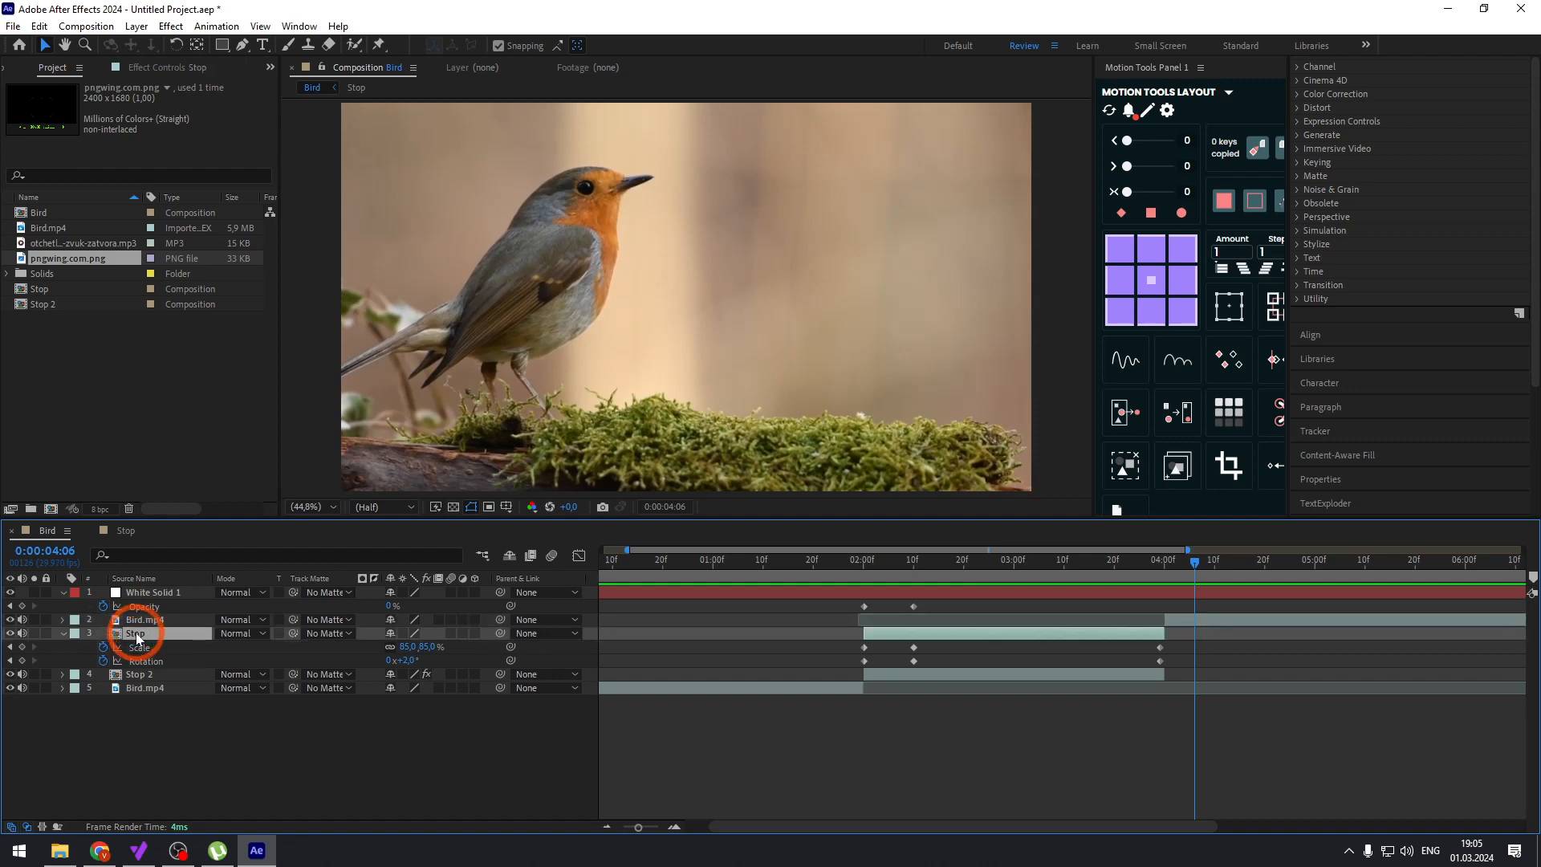
left_click(143, 676)
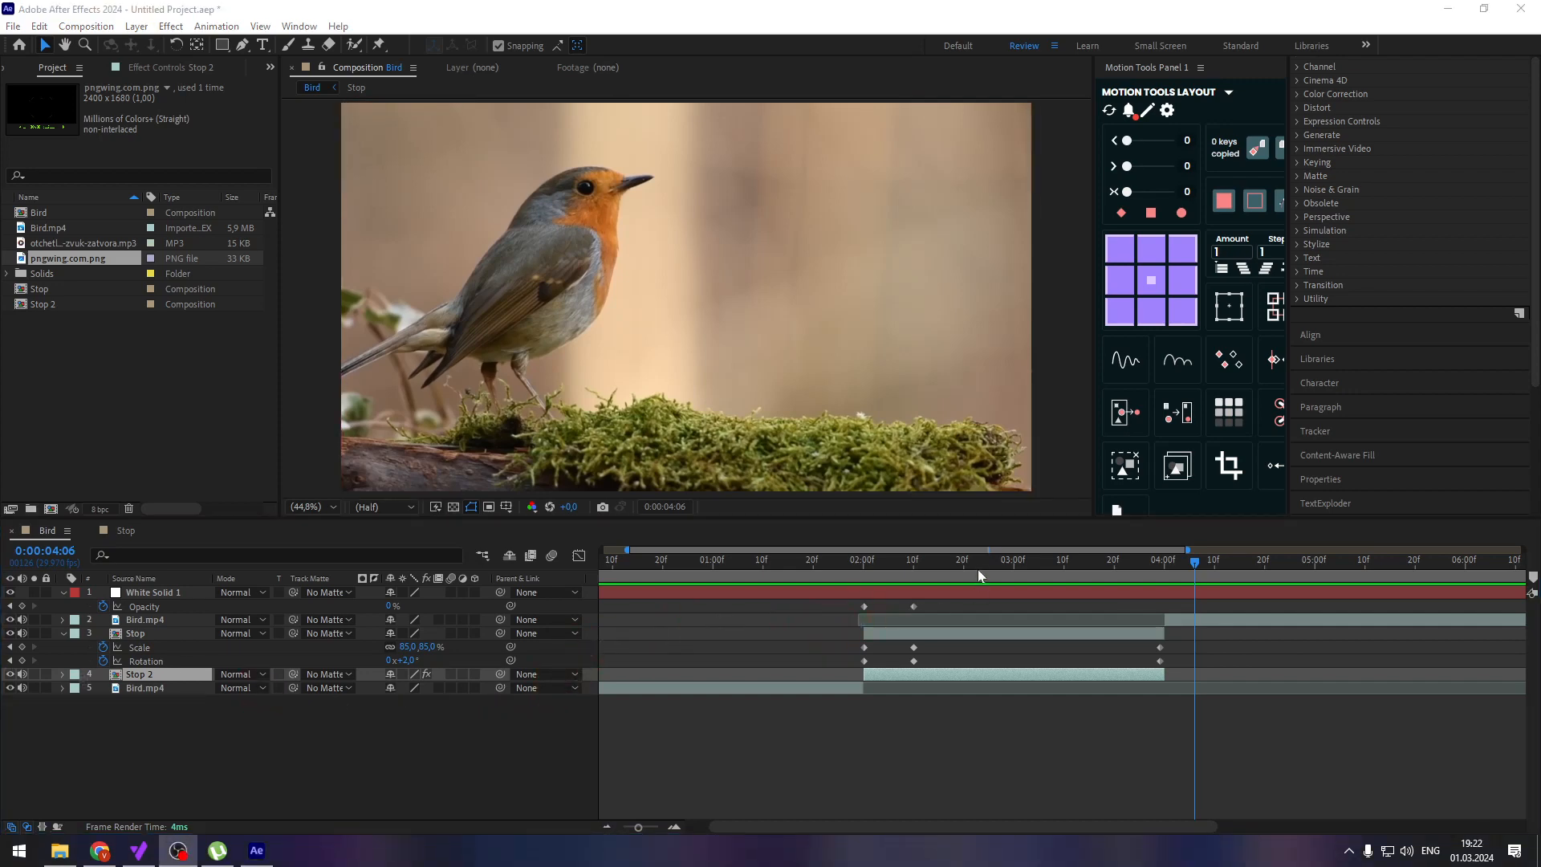
Add the zvuk-zatvora.mp3 shutter sound below all layers of the Bird composition and start it at 0:00:02:00
left_click_drag(899, 572, 860, 566)
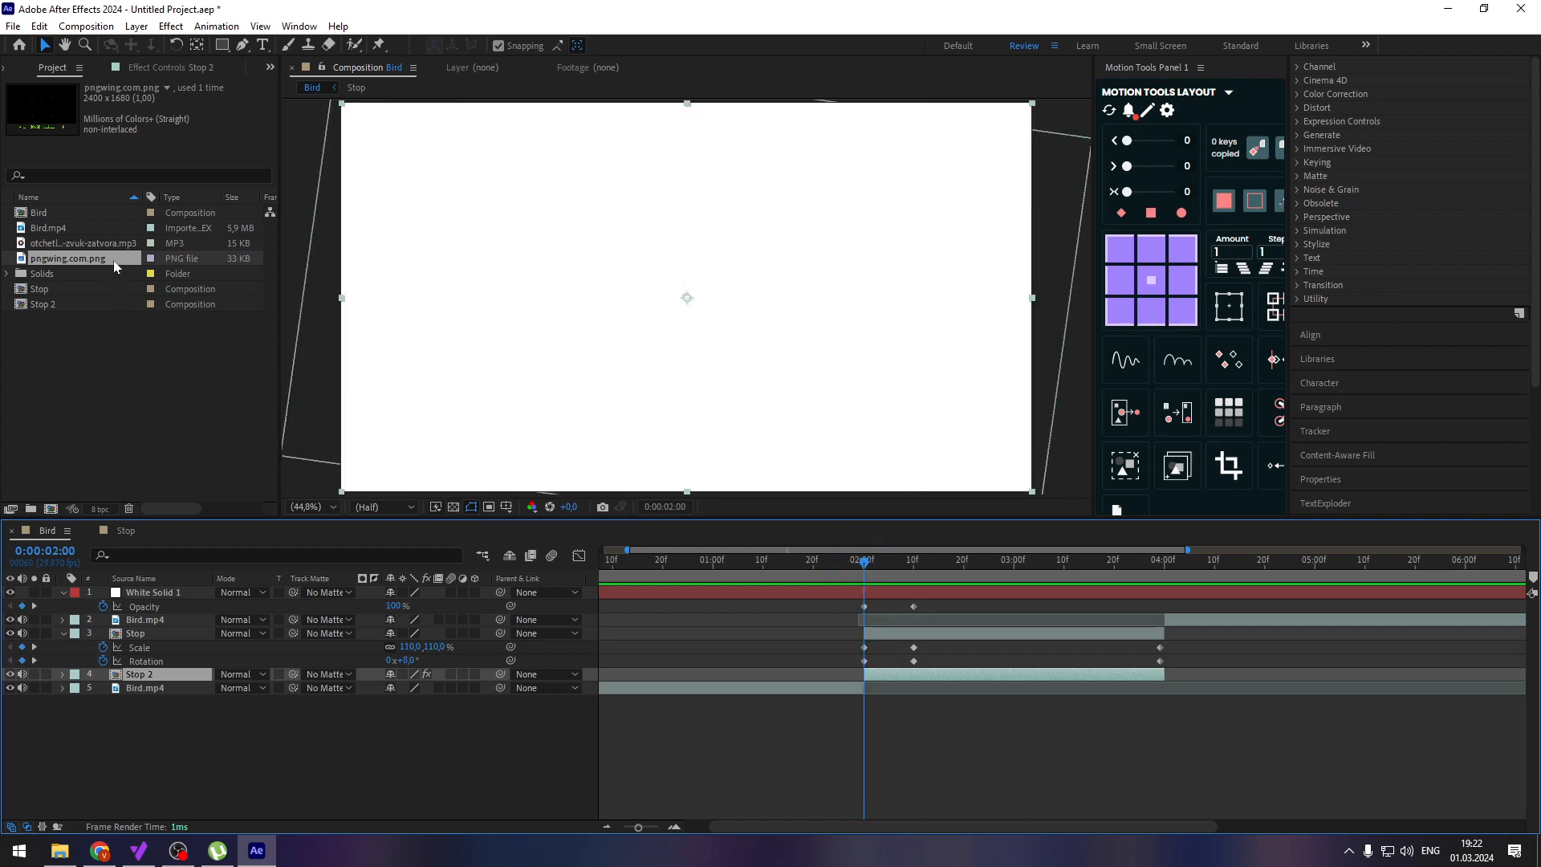
left_click_drag(103, 242, 142, 575)
left_click_drag(178, 724, 178, 725)
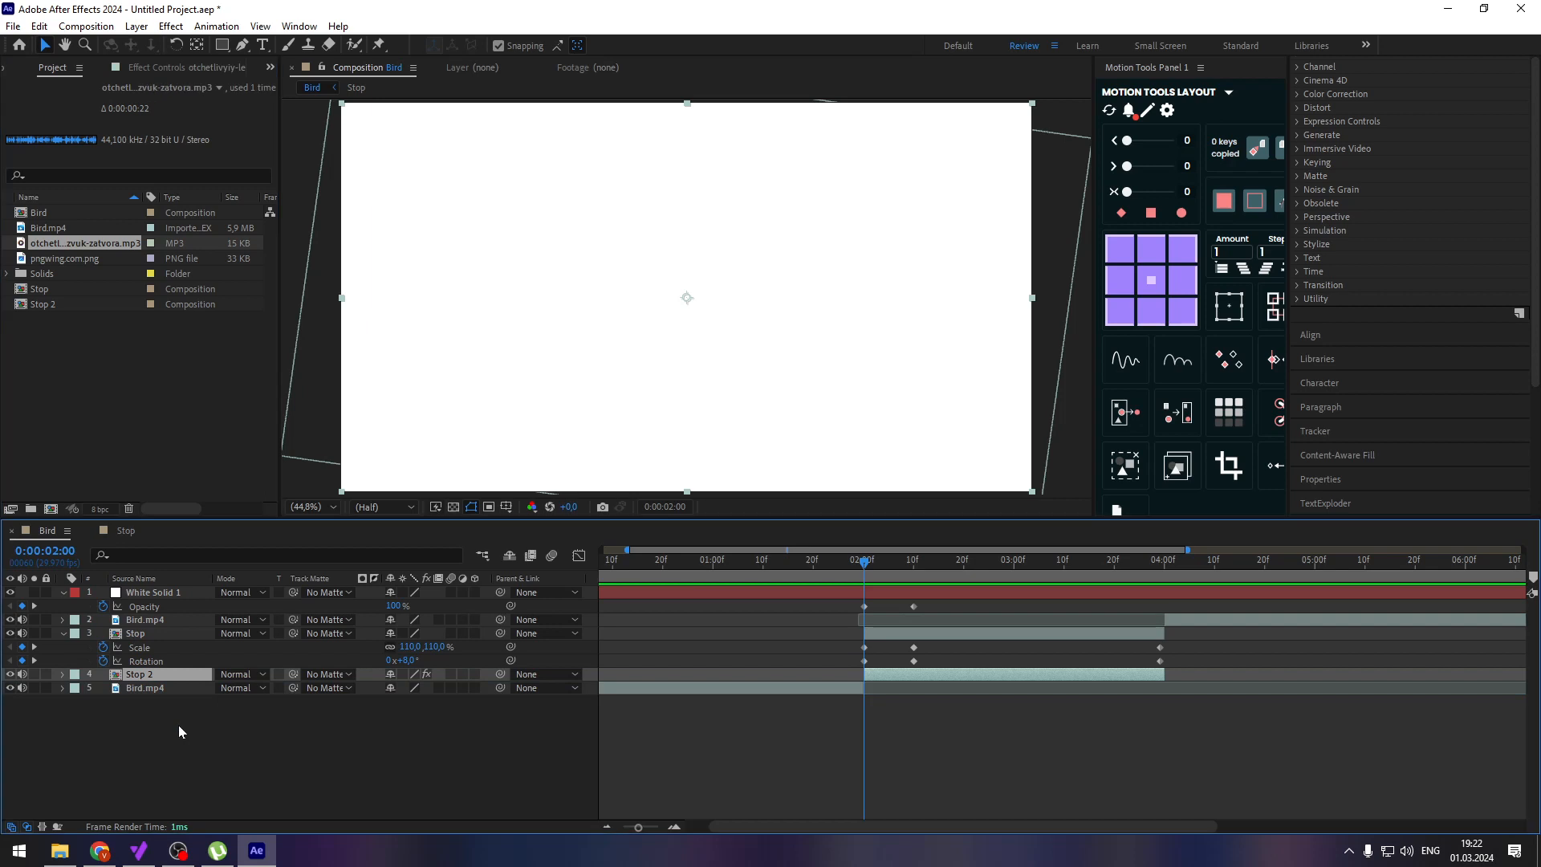
left_click_drag(623, 701, 926, 703)
key("shift")
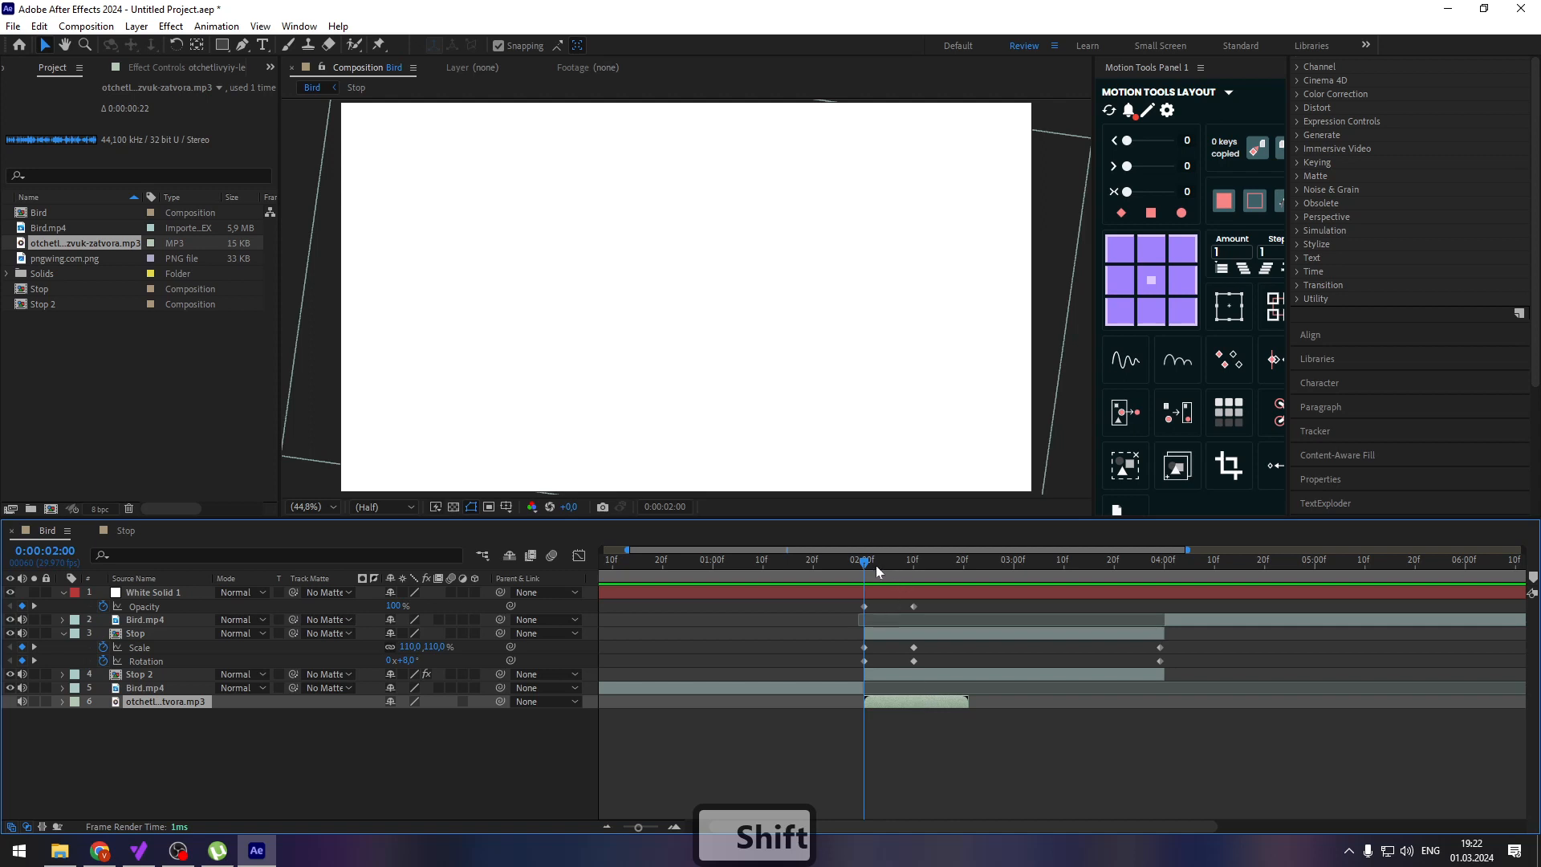
Preview the Bird composition with the shutter sound, first from 0:00:01:20 and again from the beginning
left_click(825, 566)
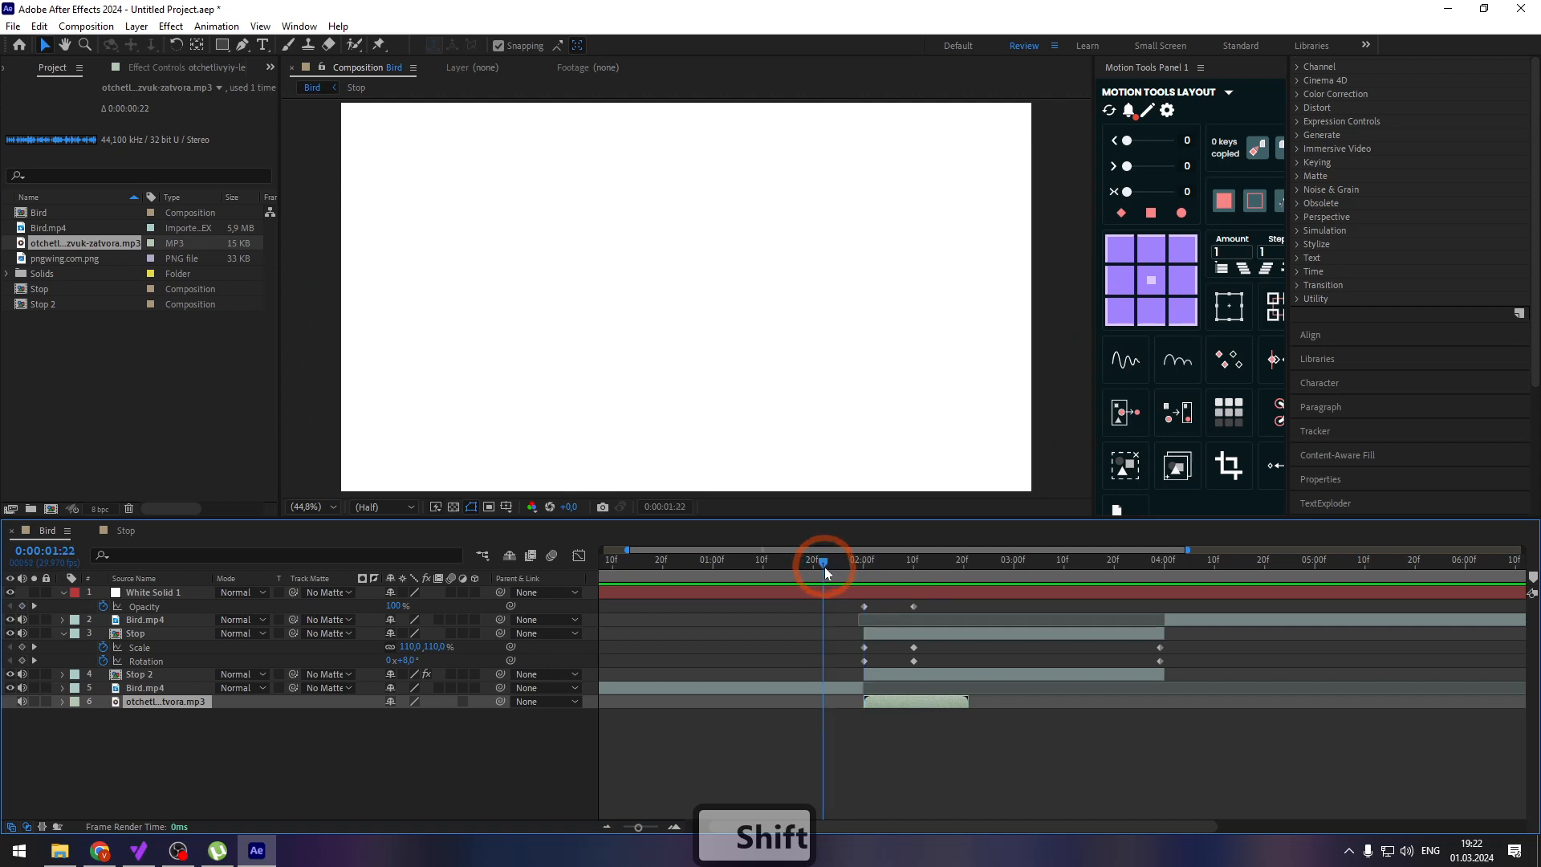
left_click(812, 562)
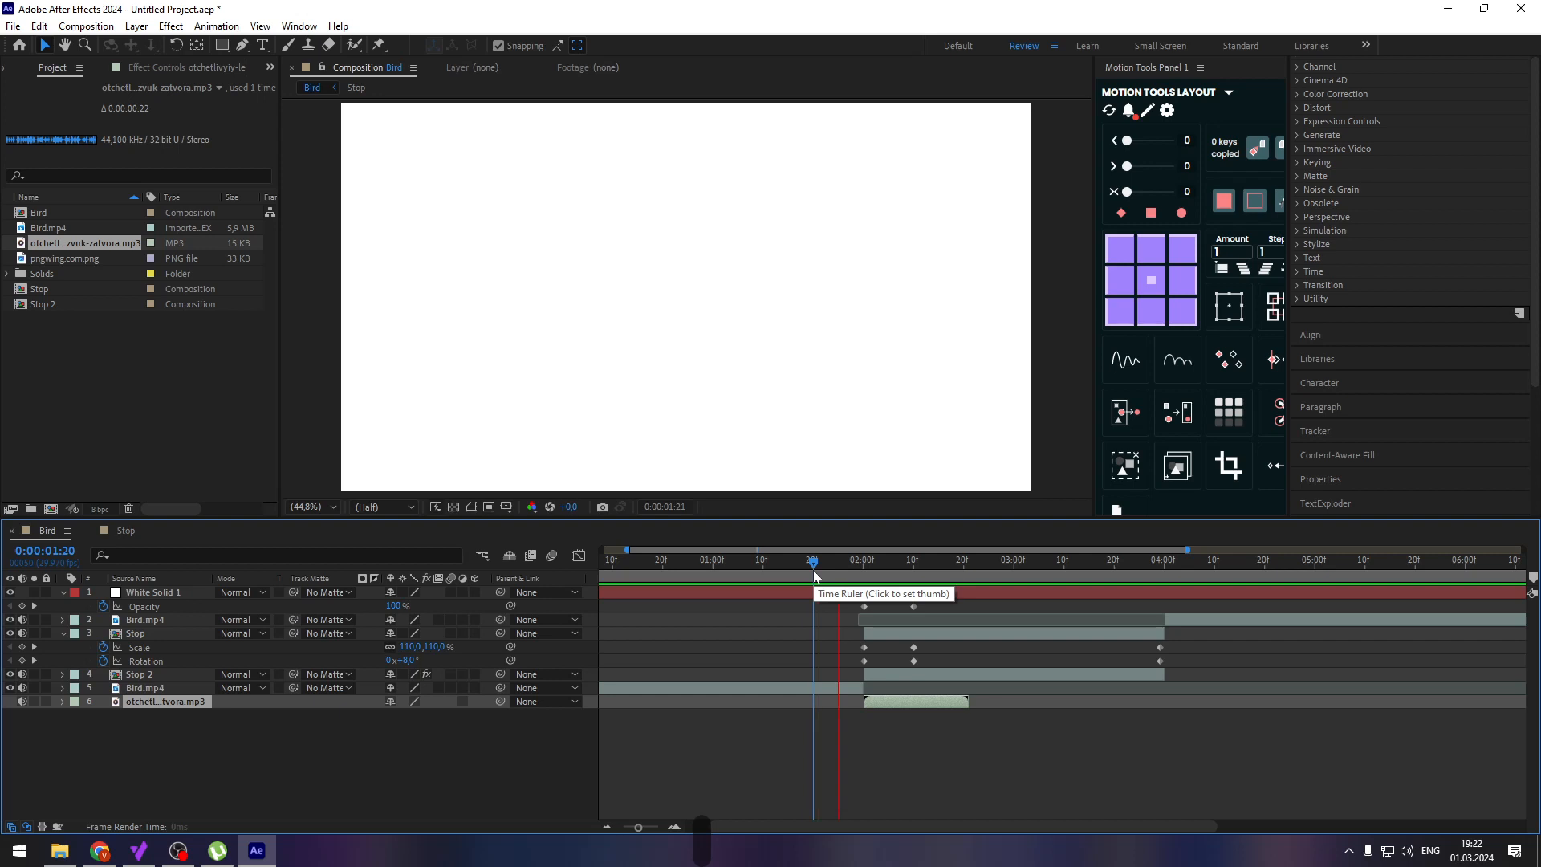
key("space")
left_click_drag(690, 562, 594, 563)
key("space")
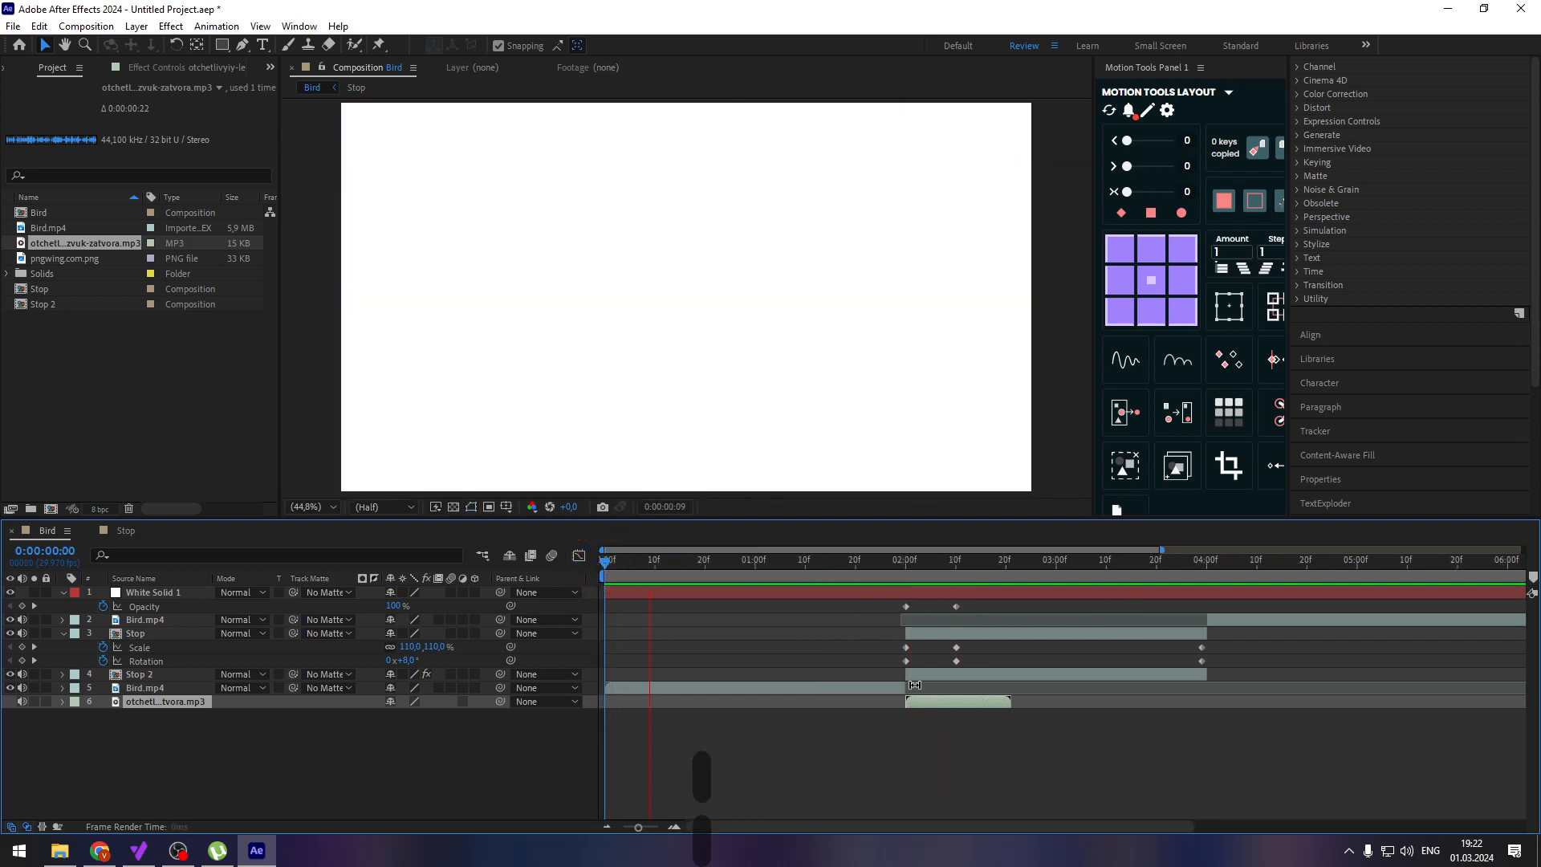
key("space")
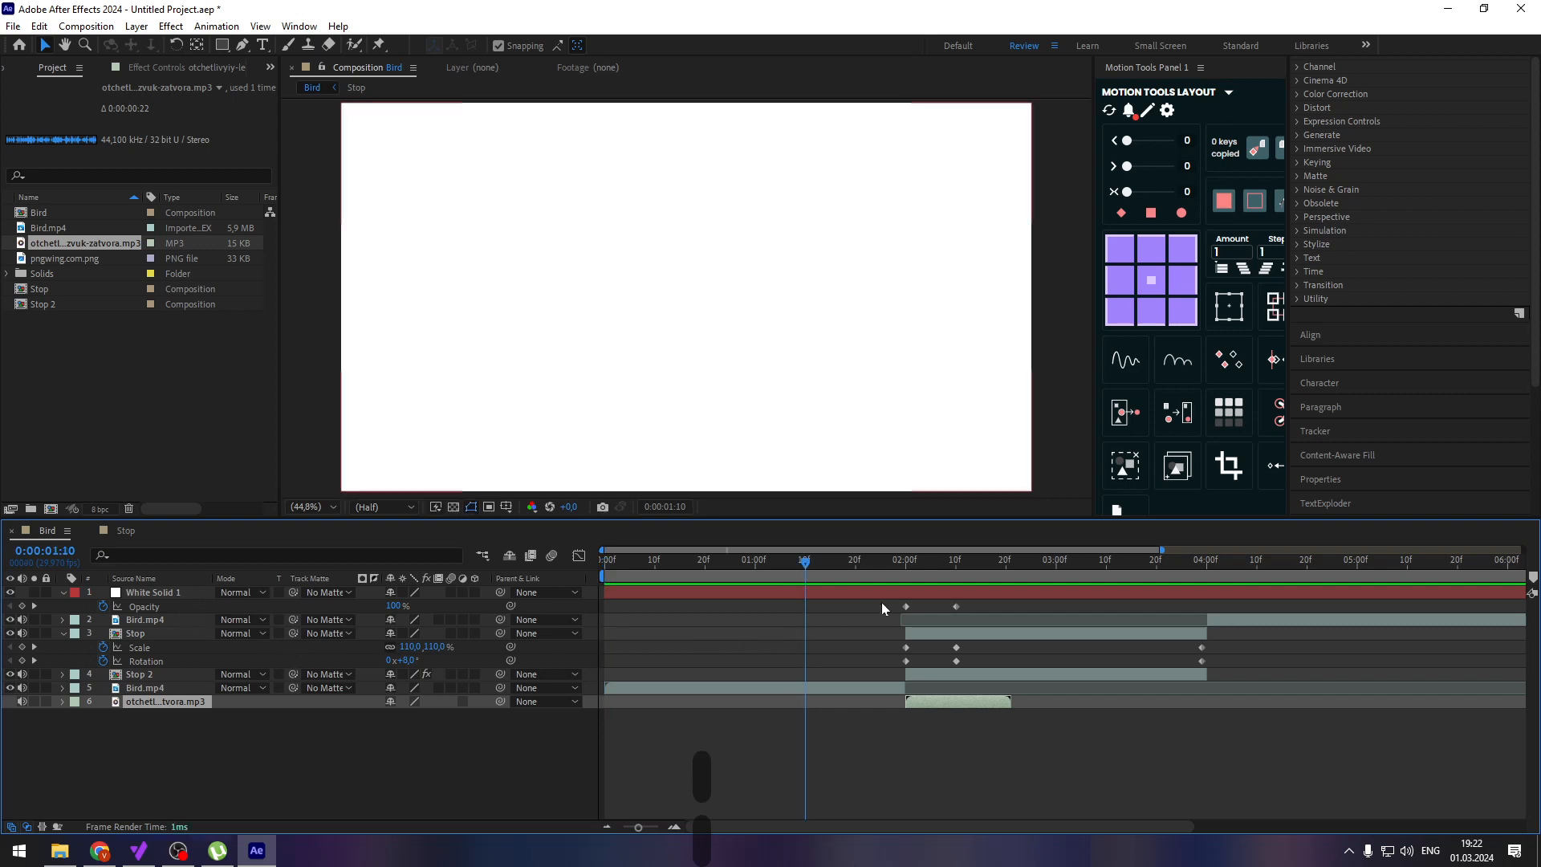
Shift the white solid layer along the timeline so that it starts at 0:00:02:00
left_click(907, 565)
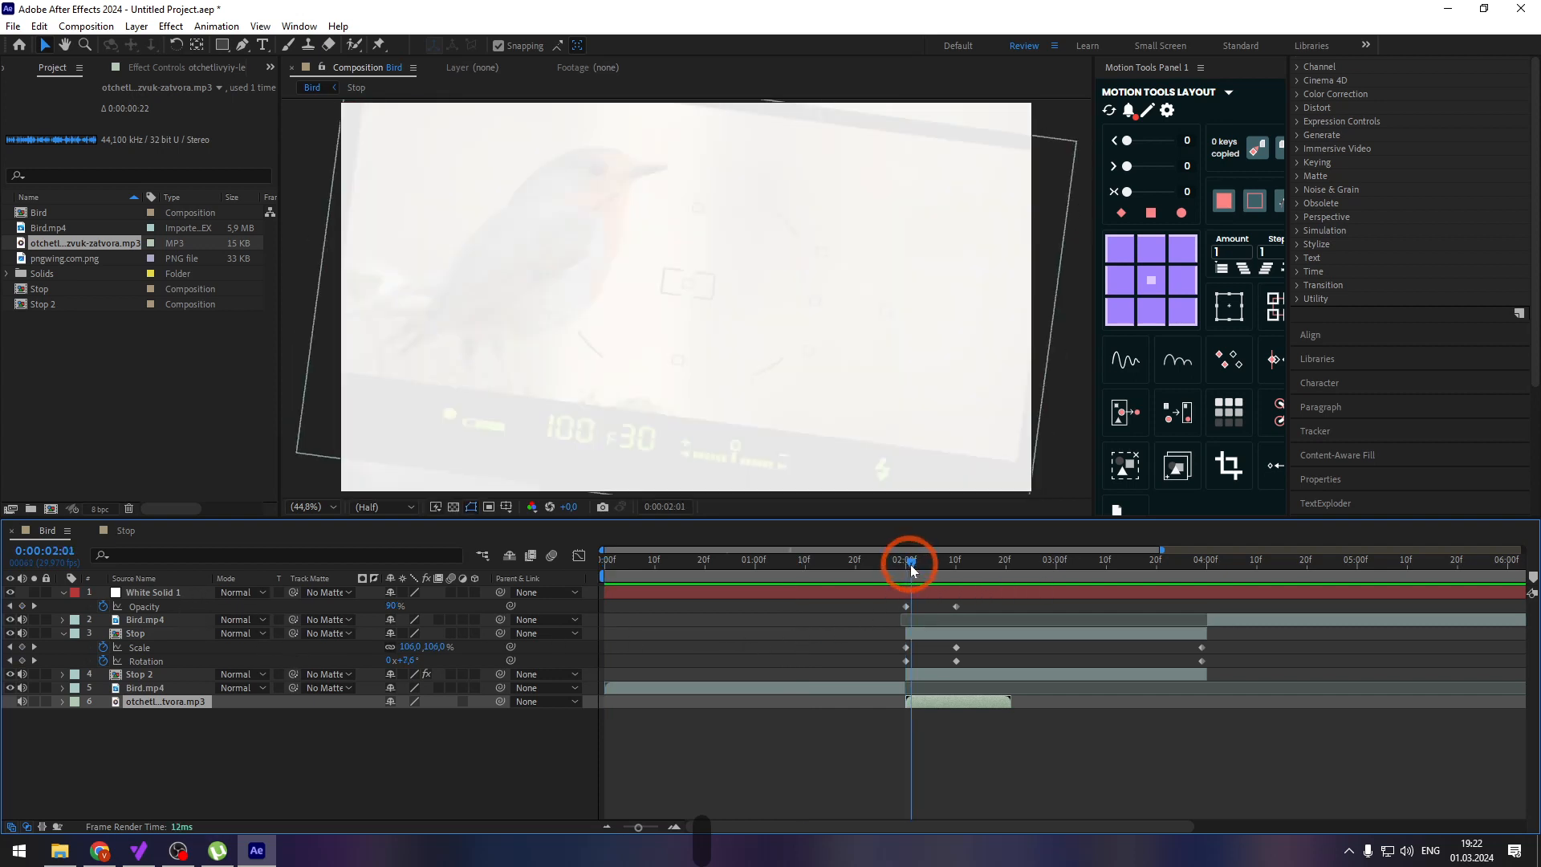
left_click(906, 565)
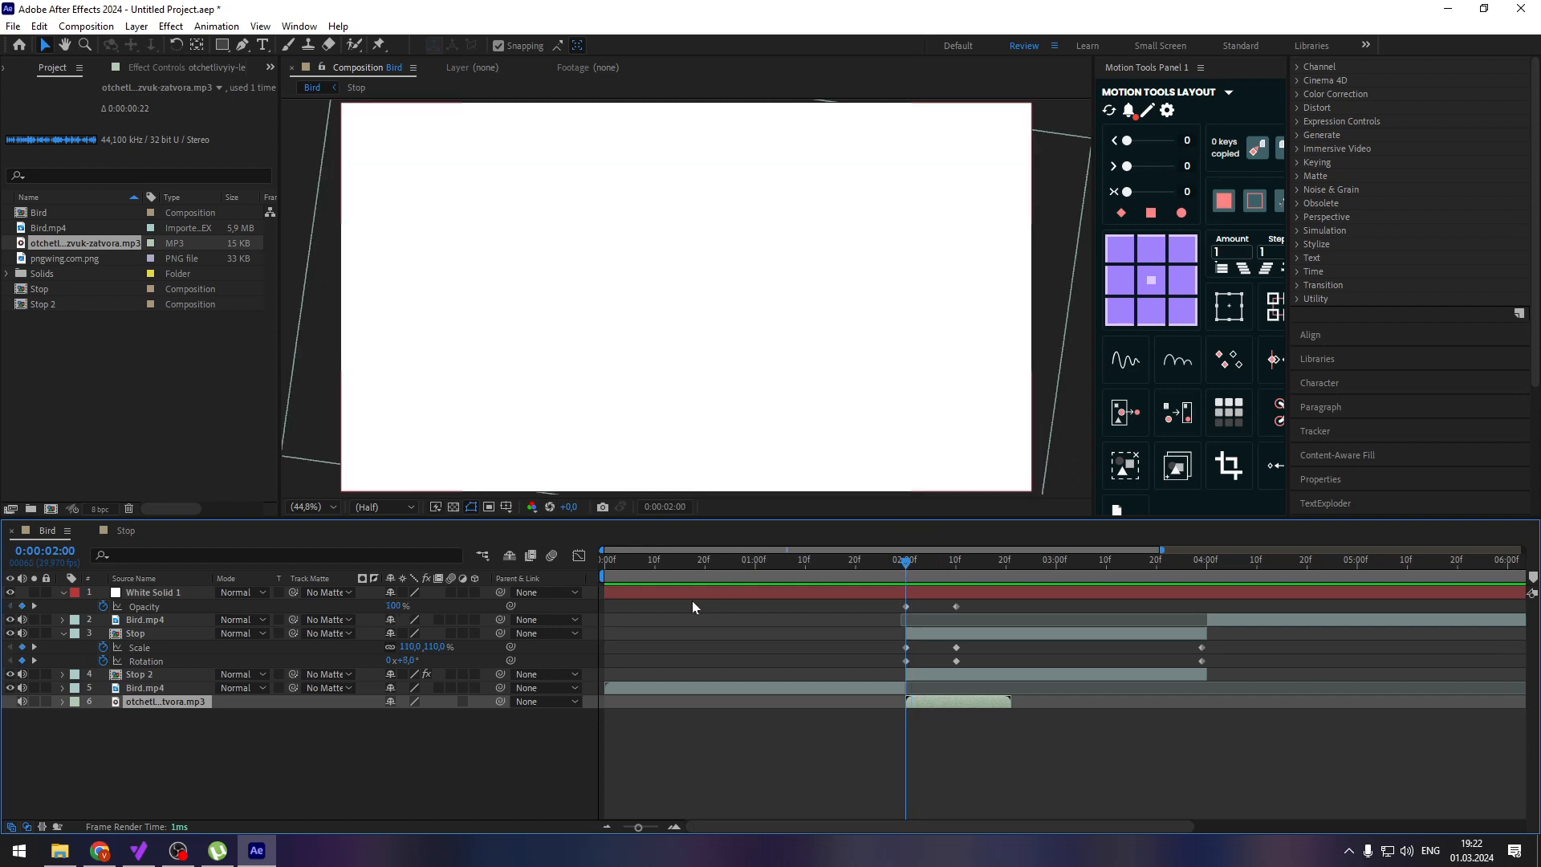
left_click_drag(680, 592, 999, 590)
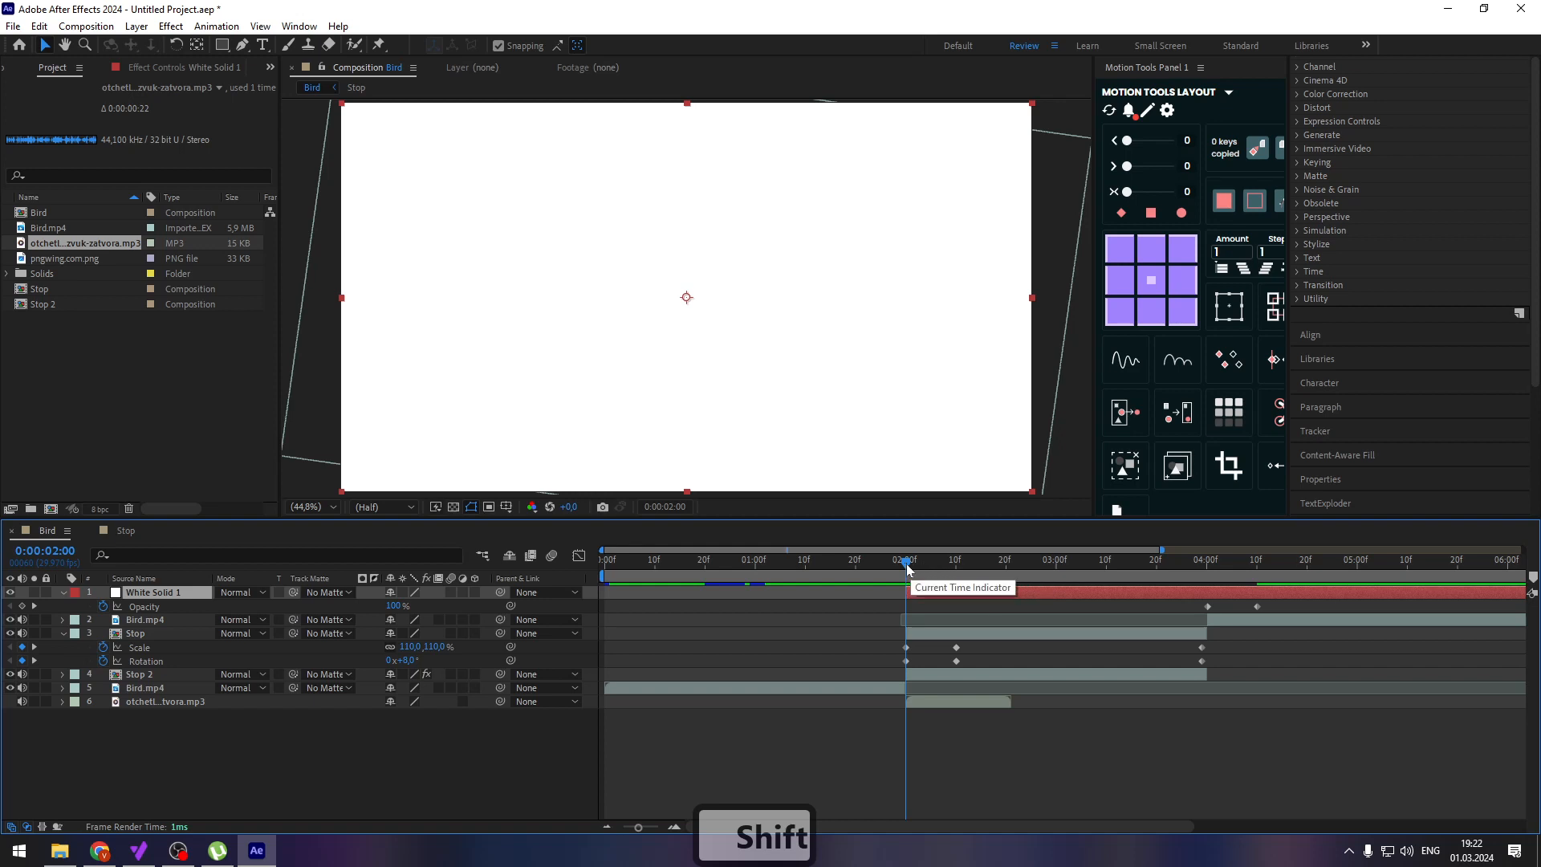
Check the flash timing and move the white solid's two opacity keyframes back to 0:00:02:00 and 0:00:02:10
left_click_drag(906, 564, 959, 571)
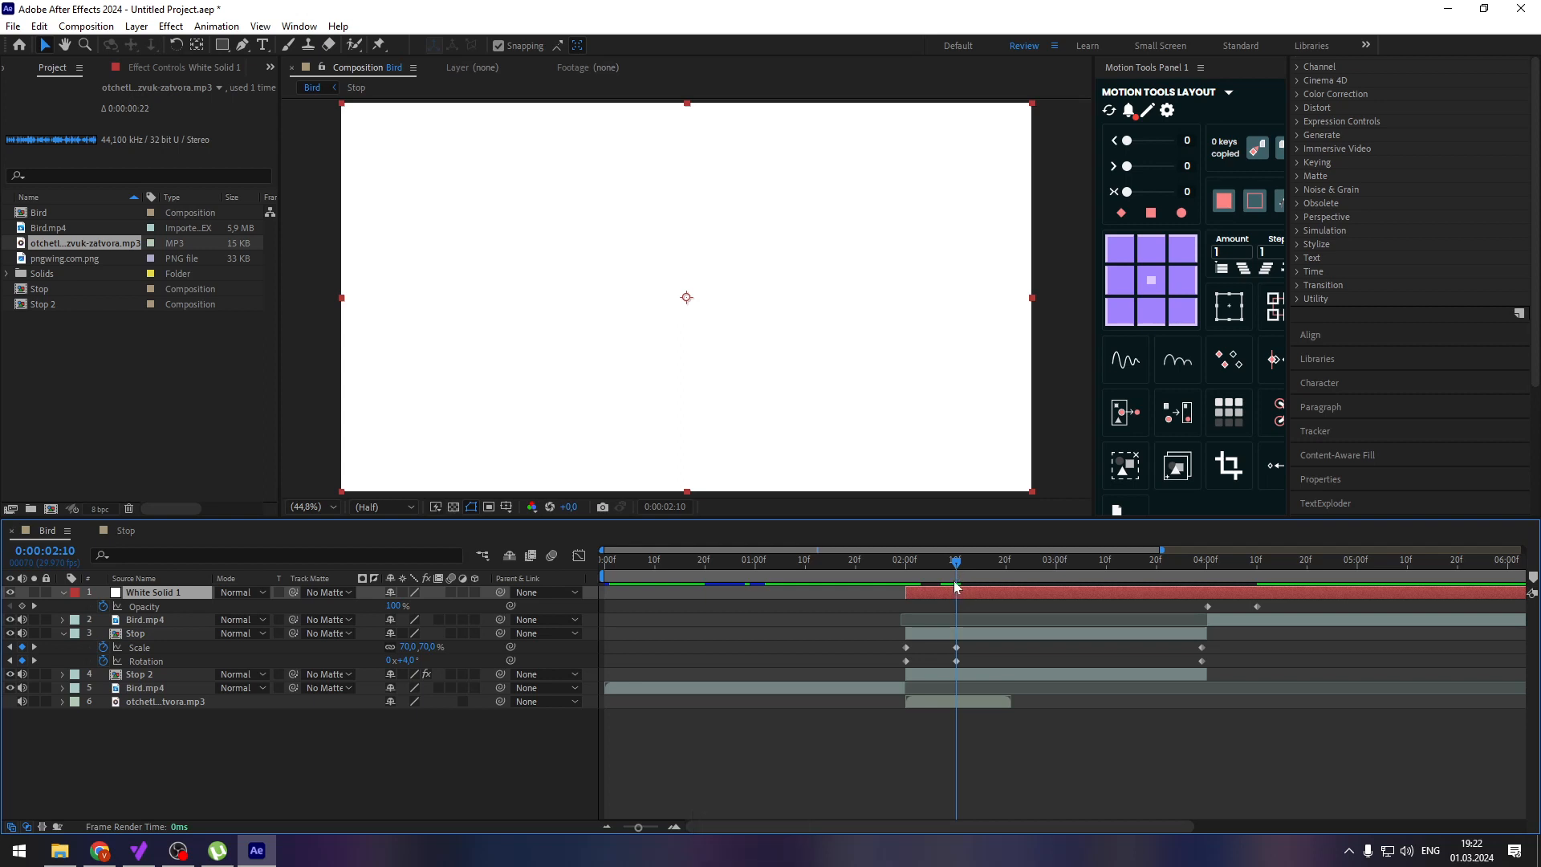
left_click_drag(956, 563, 811, 583)
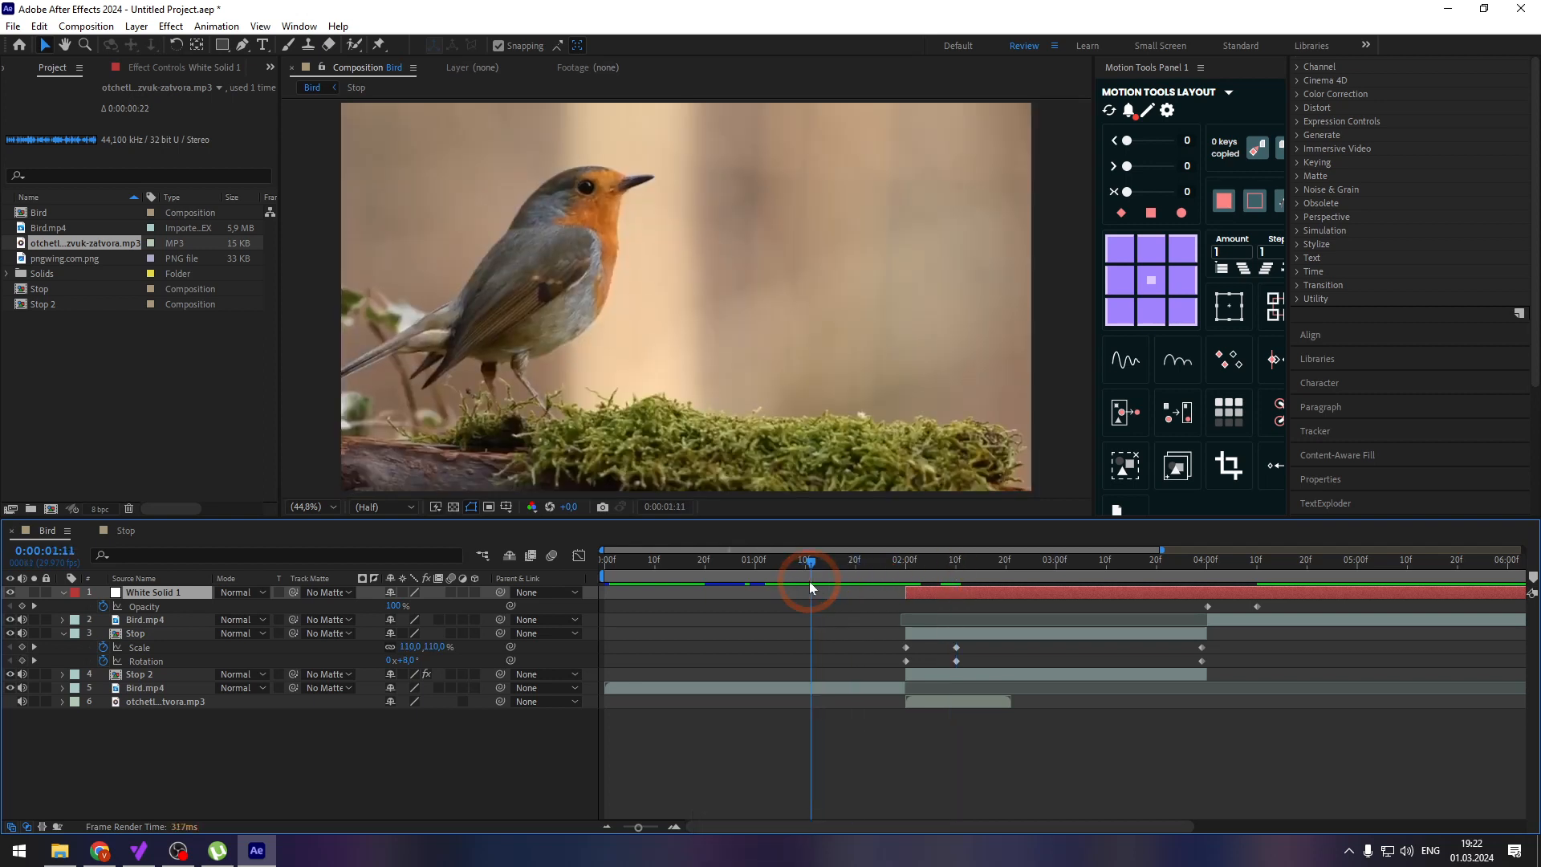
key("space")
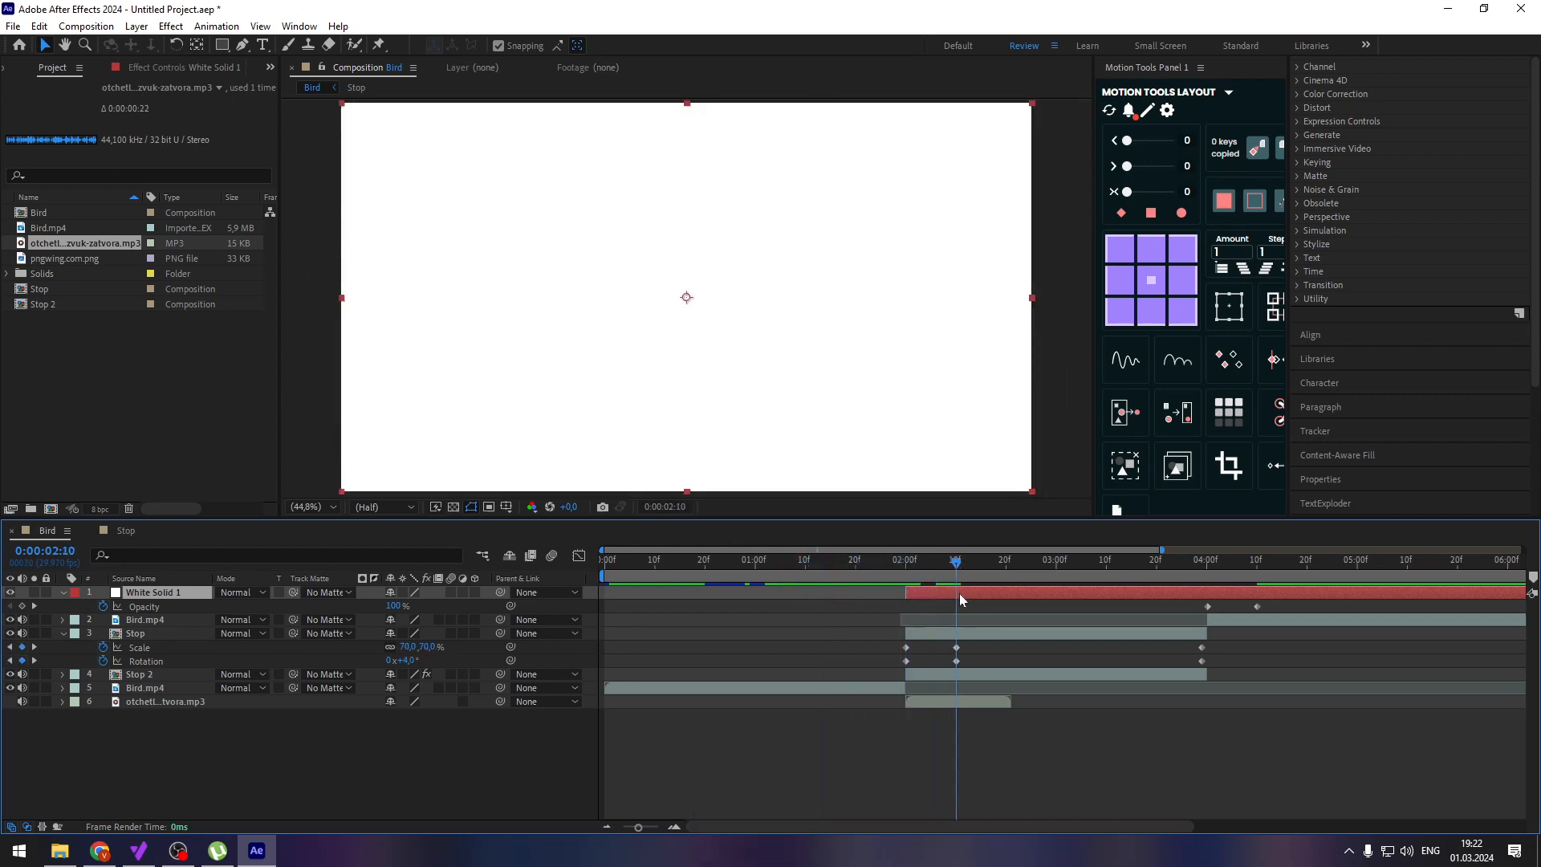
left_click_drag(1279, 601, 912, 615)
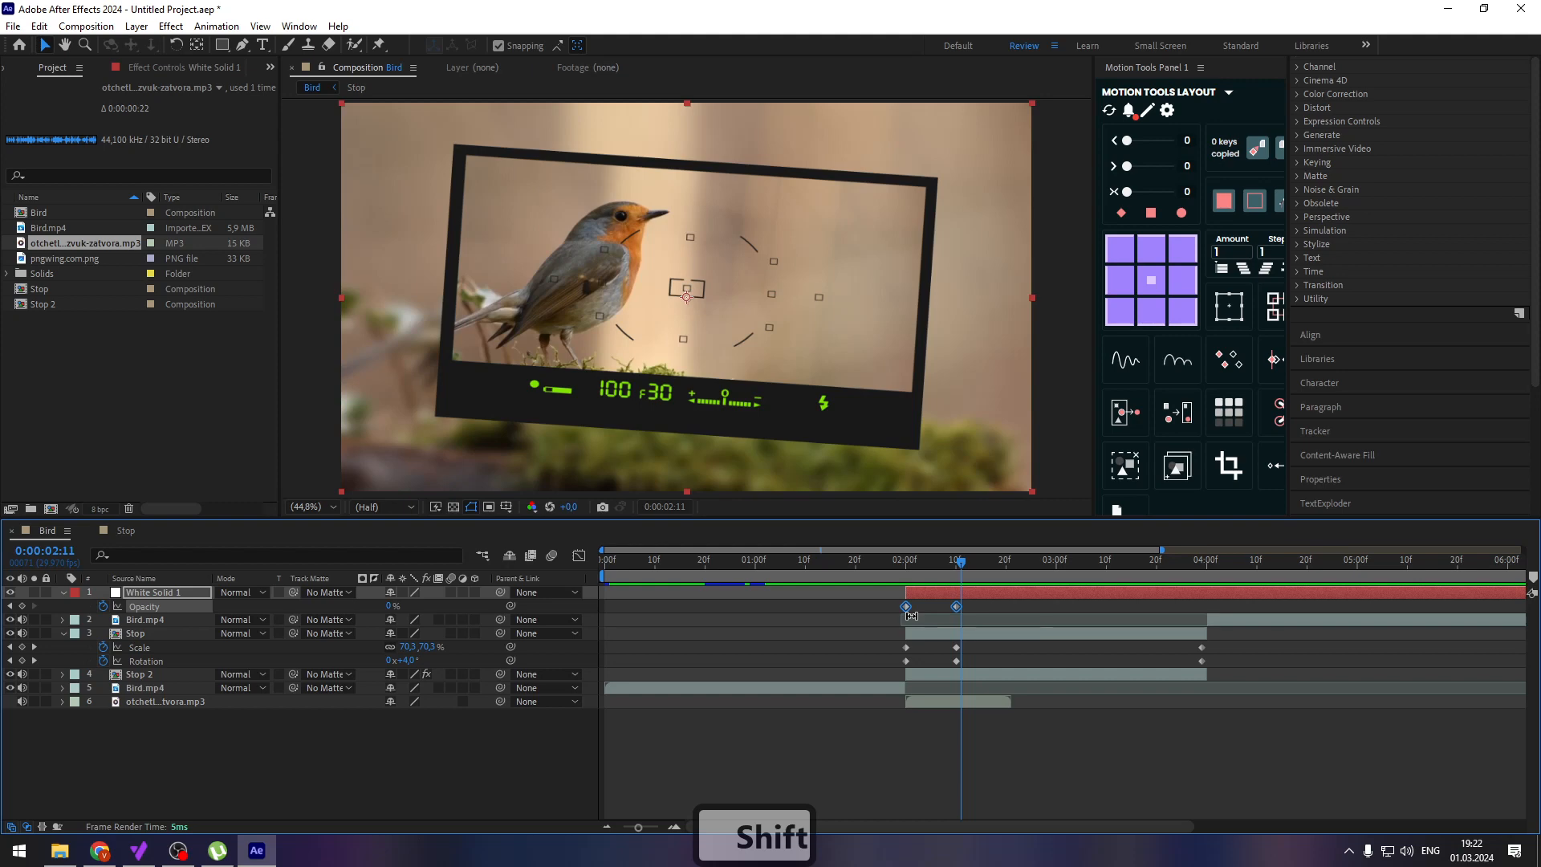
Trim the end of the white solid layer to its last opacity keyframe at 0:00:02:10
left_click(956, 562, "shift")
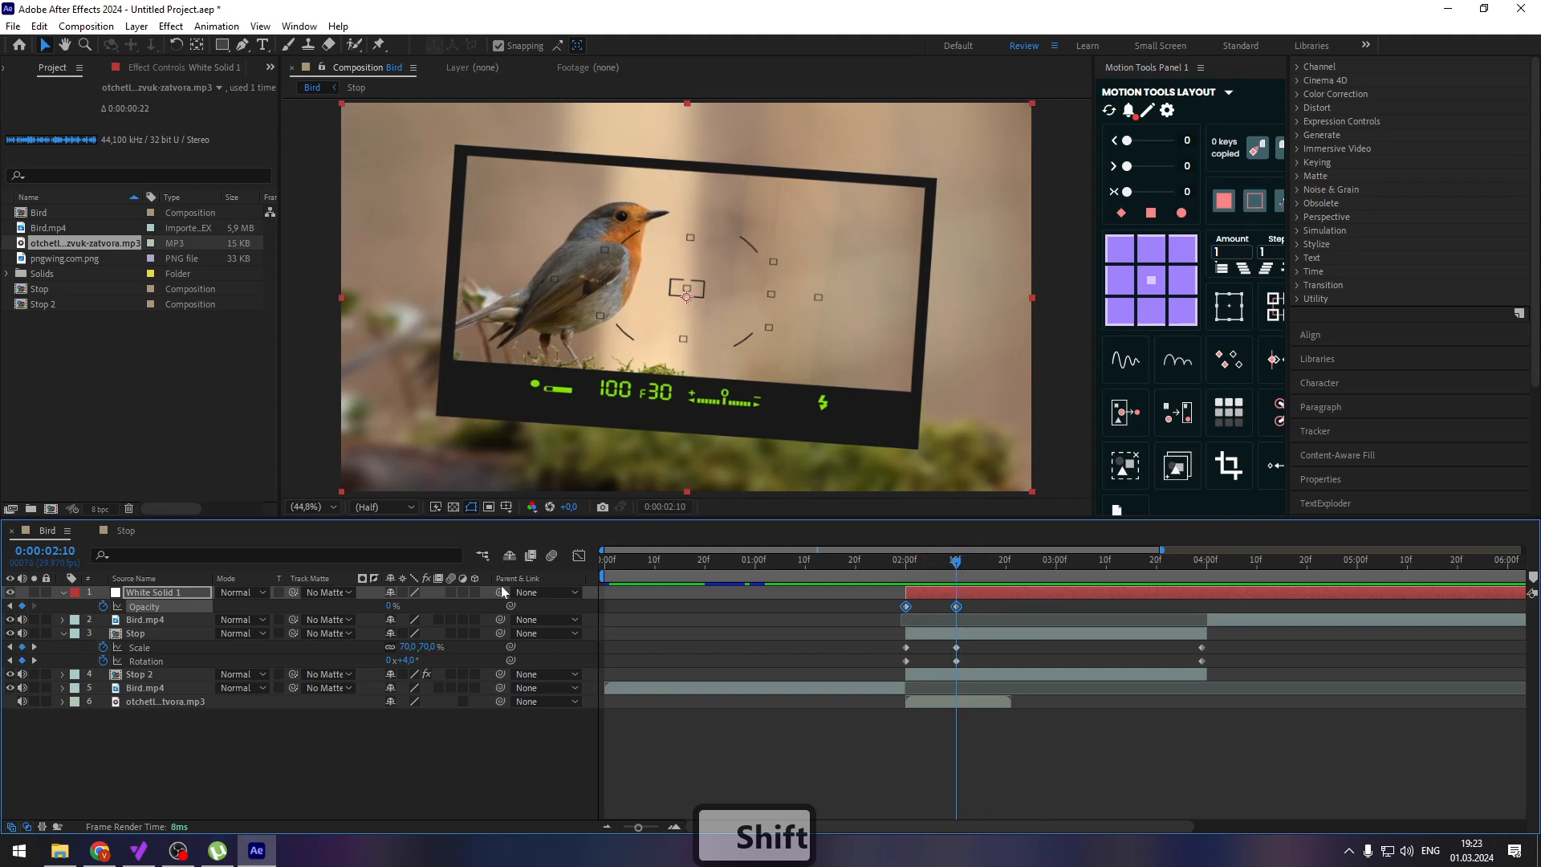
left_click(185, 591)
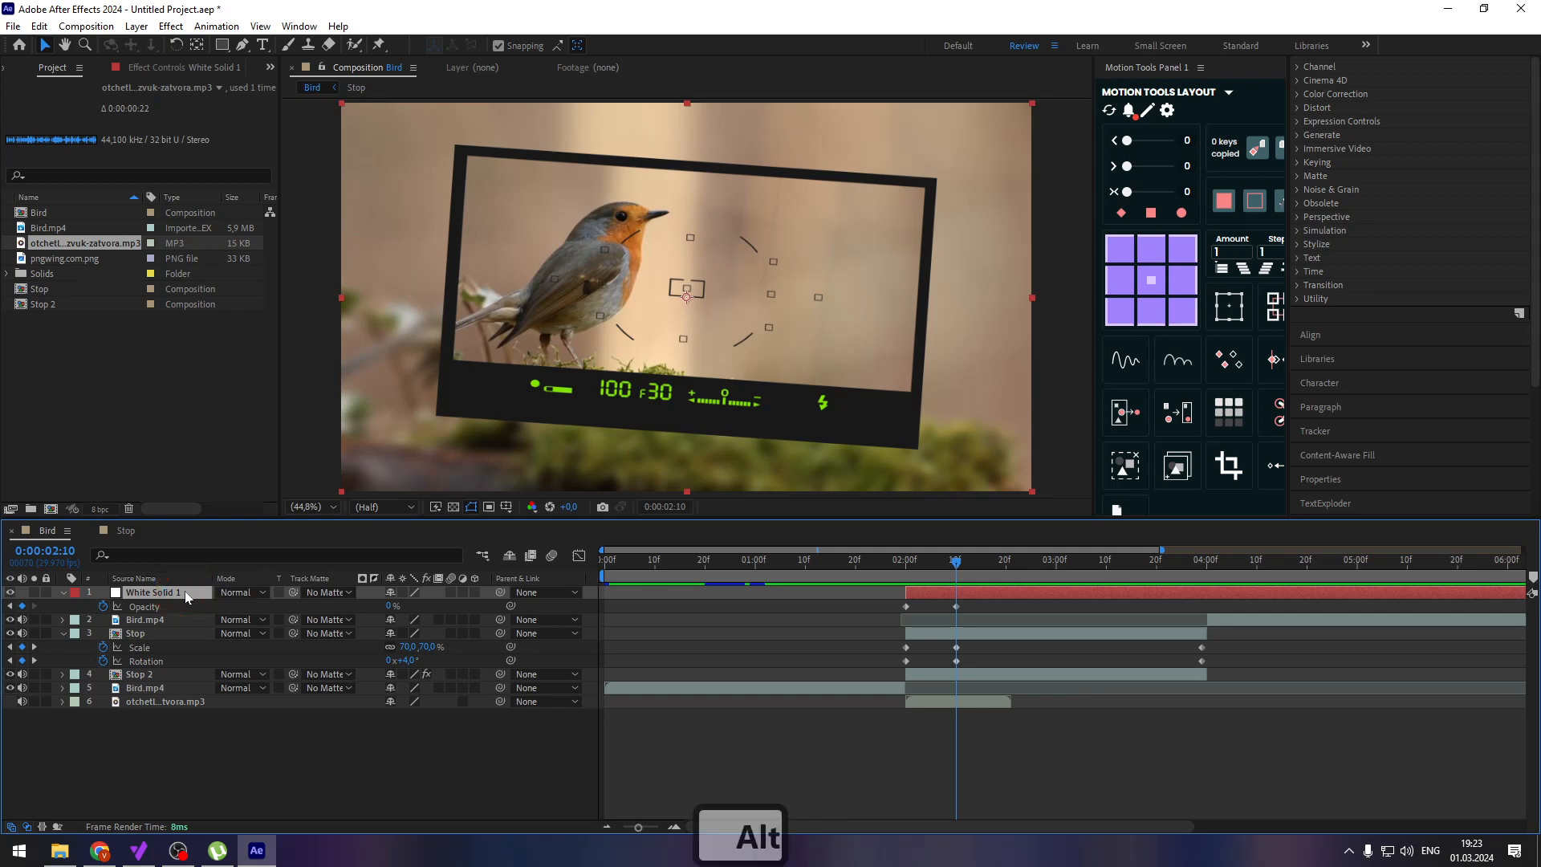
key("alt+bracketright")
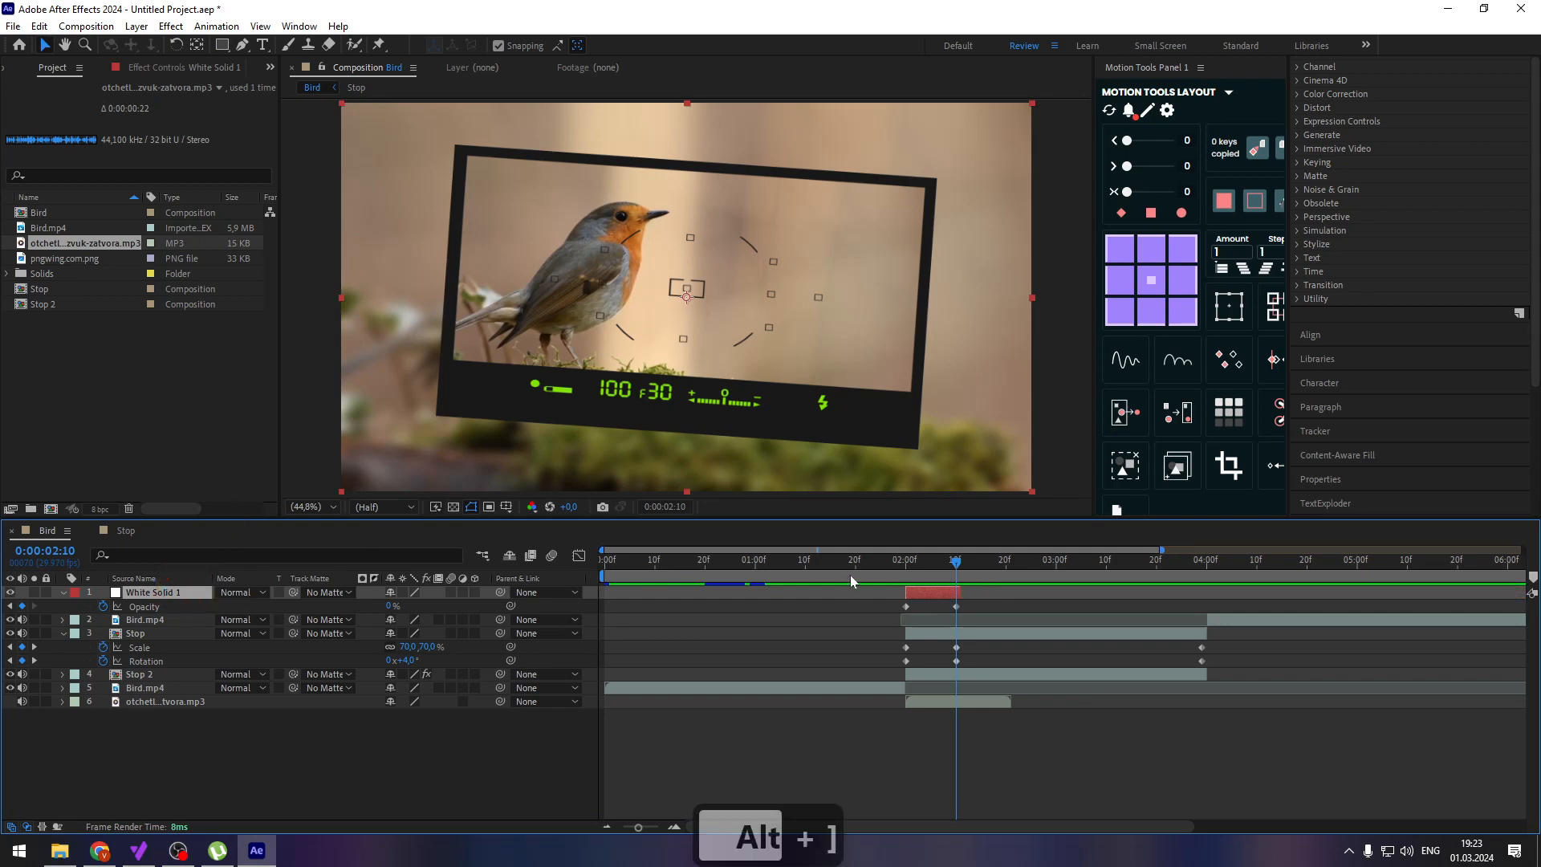
Preview the Bird composition from 0:00:00:00 with the trimmed white flash
left_click_drag(951, 590, 495, 575)
key("space")
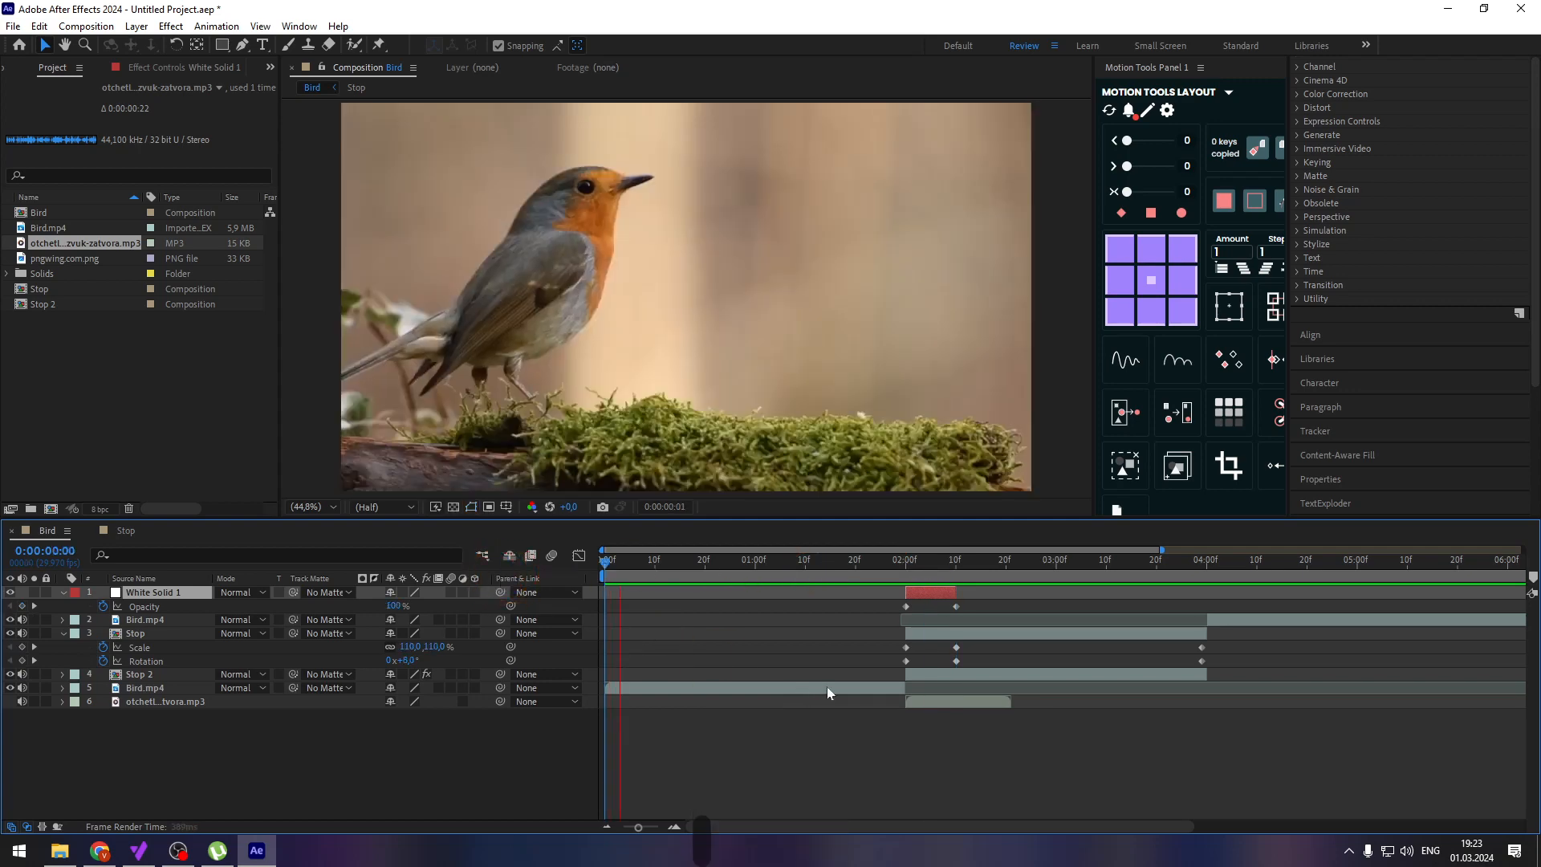